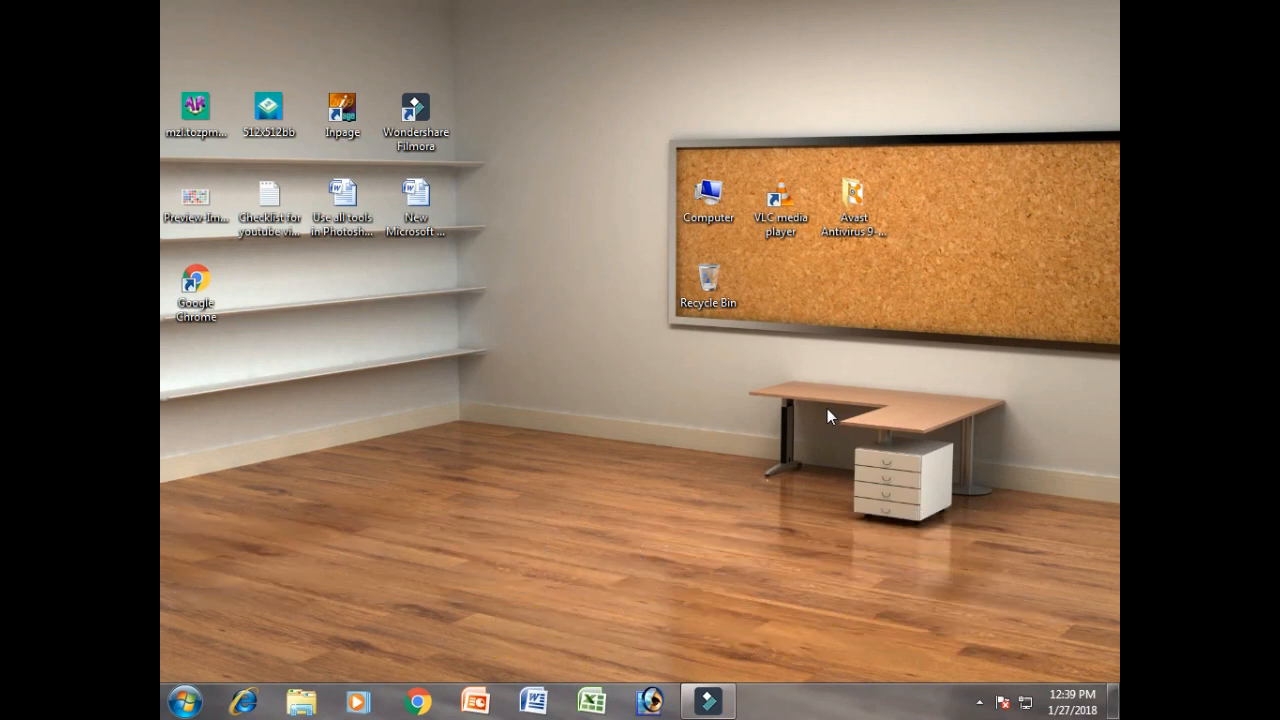
Switch to Photoshop and open the duckling image 11 from the Animal Wallpapers folder, accepting the profile mismatch prompt
{"action": "left_click", "coordinate": [648, 703]}
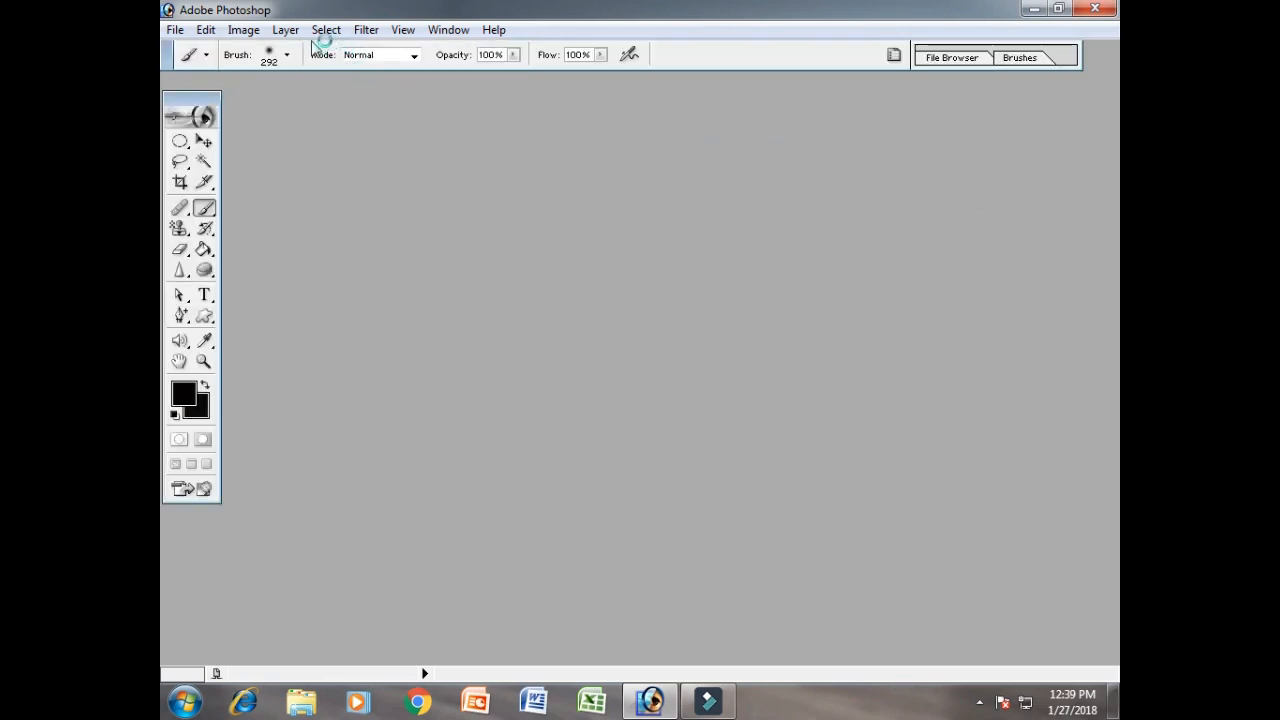
{"action": "left_click", "coordinate": [285, 29]}
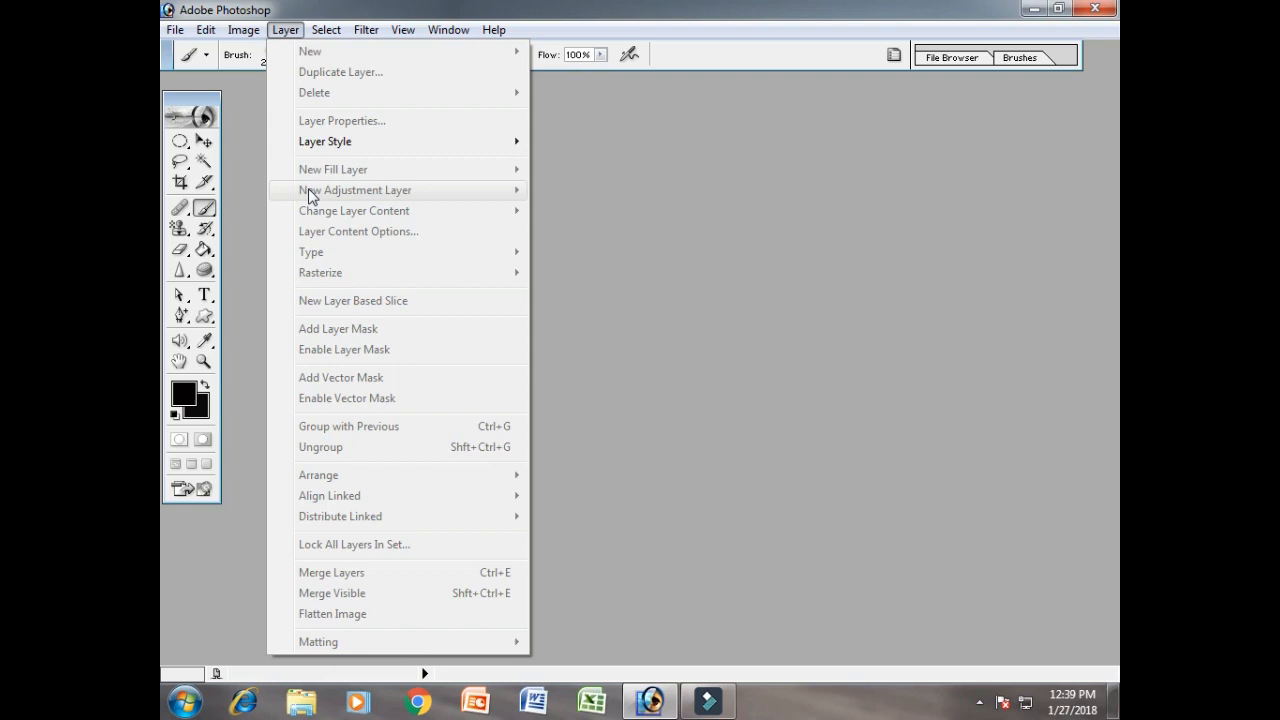
{"action": "left_click", "coordinate": [884, 259]}
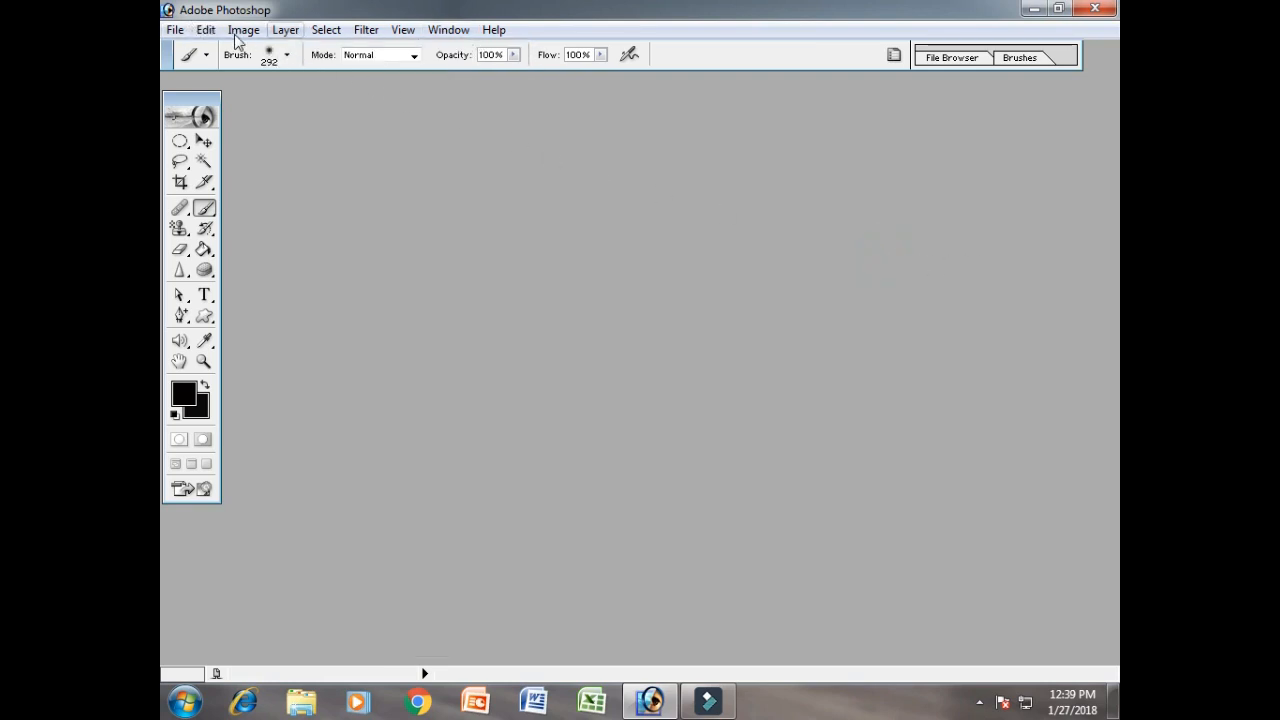
{"action": "left_click", "coordinate": [170, 33]}
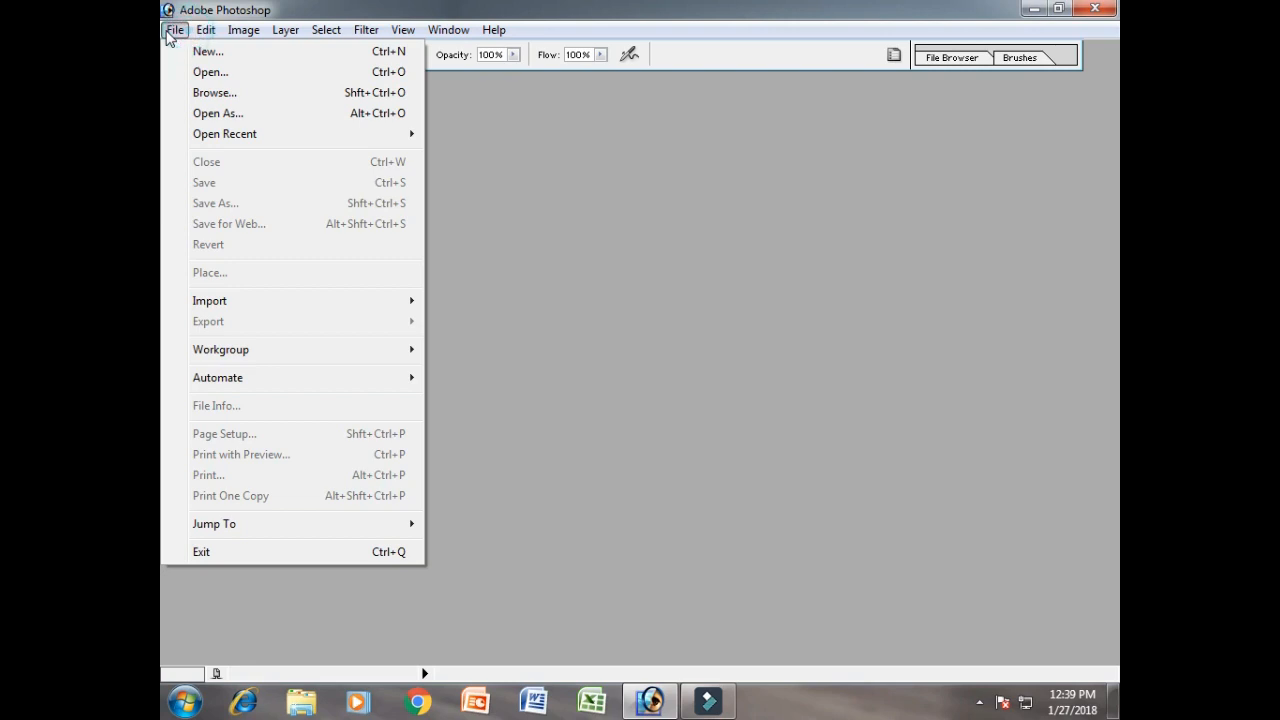
{"action": "left_click", "coordinate": [220, 80]}
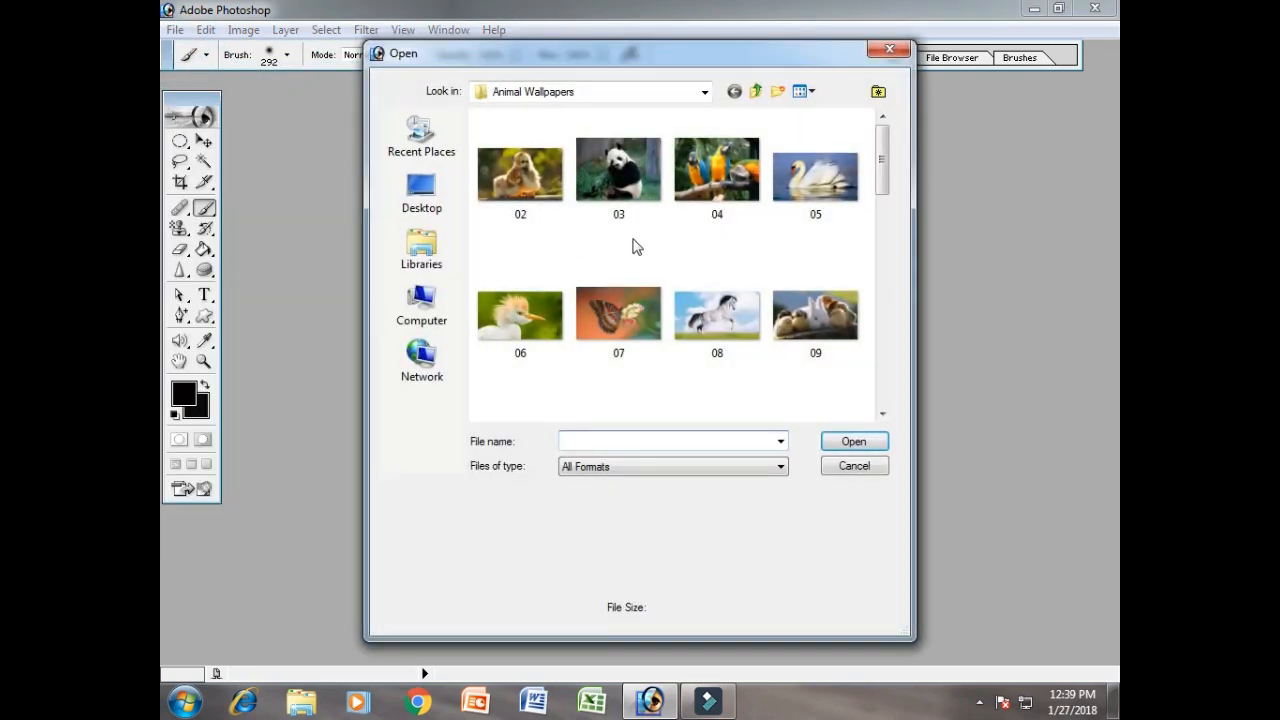
{"action": "left_click_drag", "start_coordinate": [882, 172], "coordinate": [891, 241]}
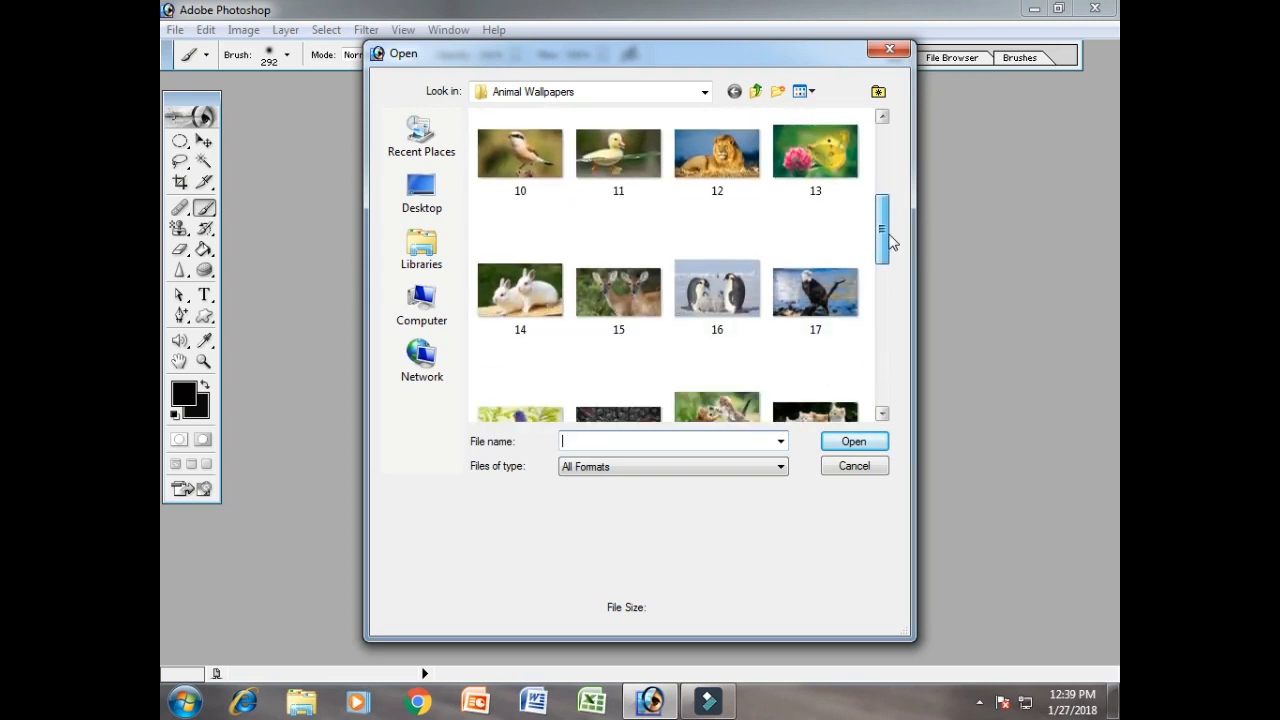
{"action": "left_click", "coordinate": [651, 194]}
{"action": "left_click", "coordinate": [866, 440]}
{"action": "left_click", "coordinate": [715, 449]}
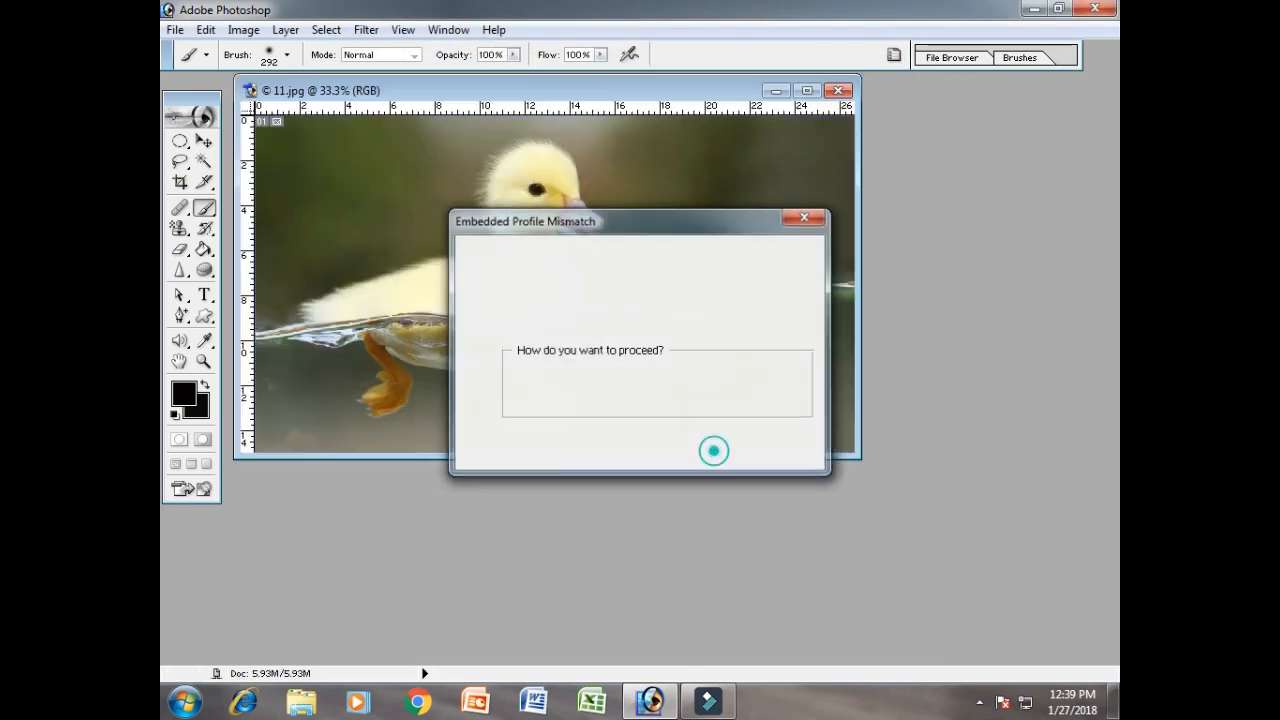
{"action": "left_click_drag", "start_coordinate": [508, 97], "coordinate": [524, 132]}
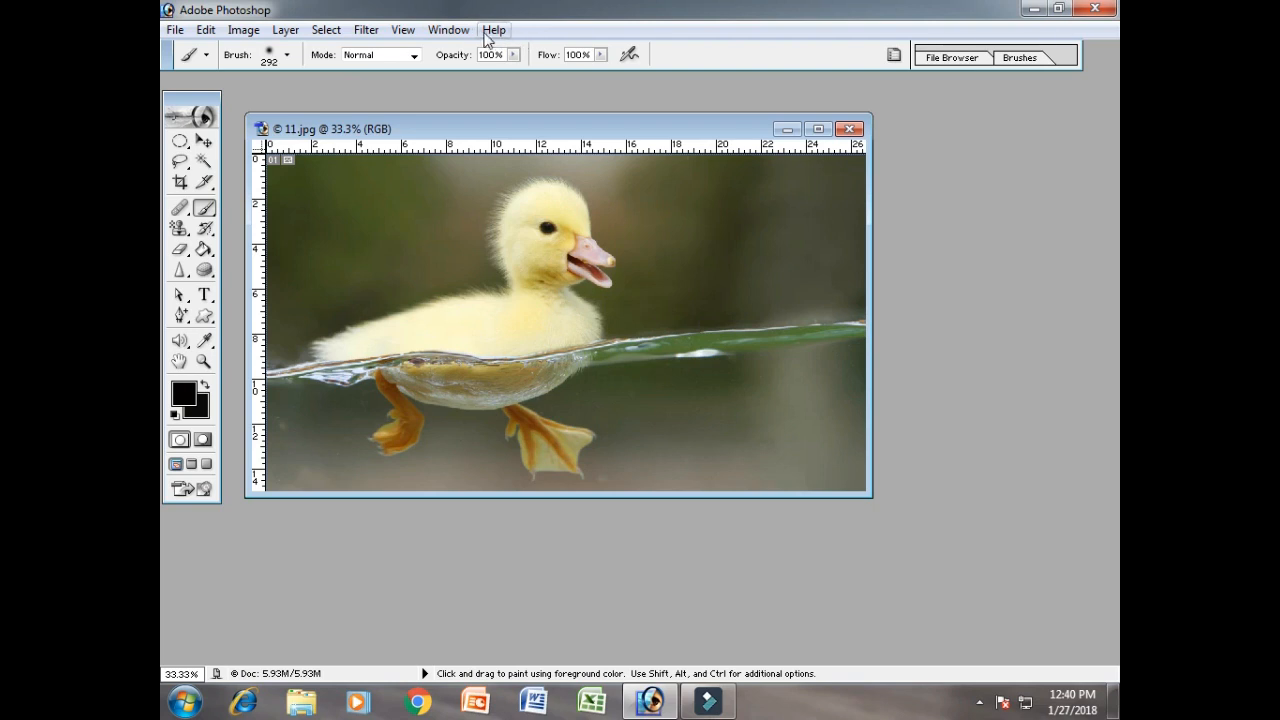
Show the Layers palette and place it beside the image window
{"action": "left_click", "coordinate": [449, 31]}
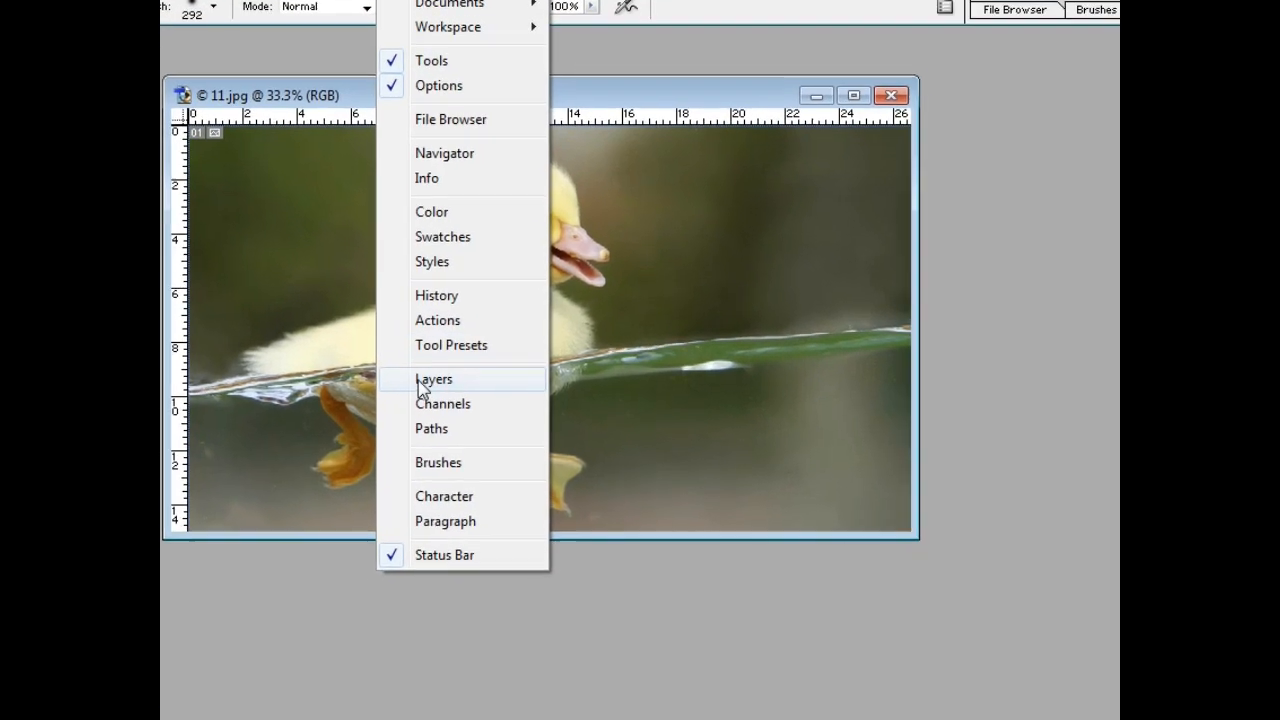
{"action": "left_click", "coordinate": [455, 378]}
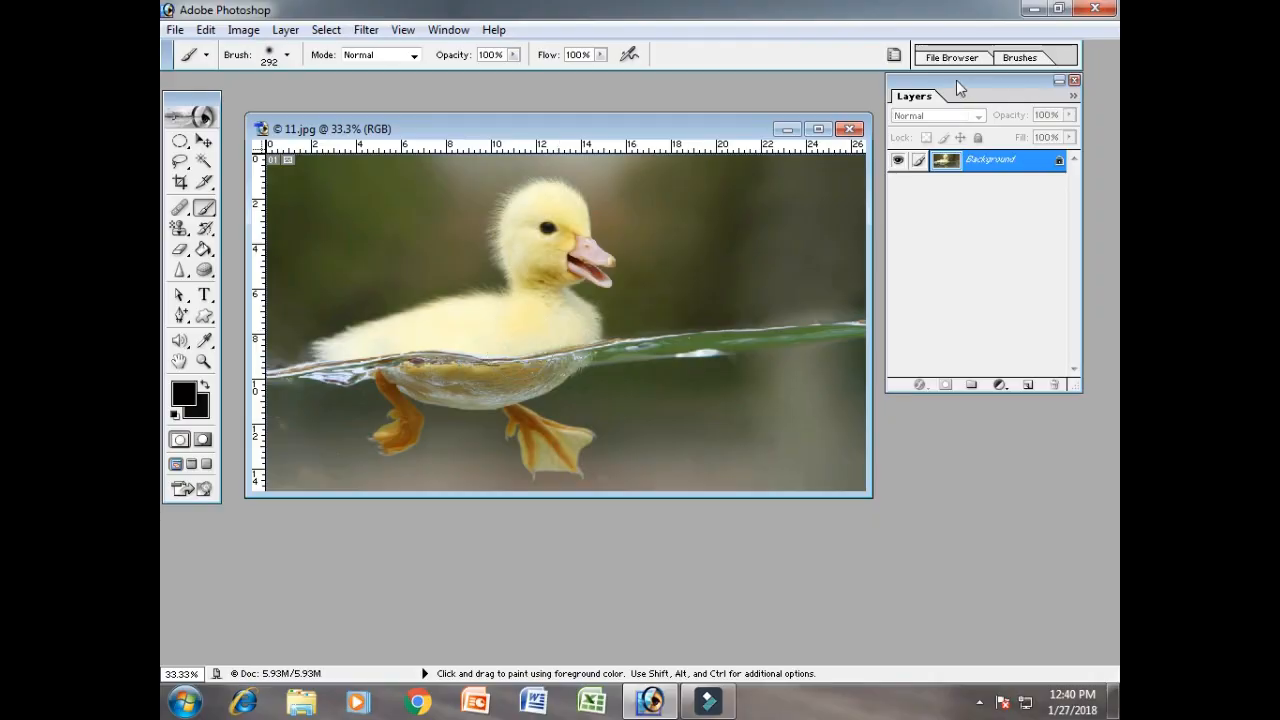
{"action": "left_click_drag", "start_coordinate": [956, 80], "coordinate": [990, 98]}
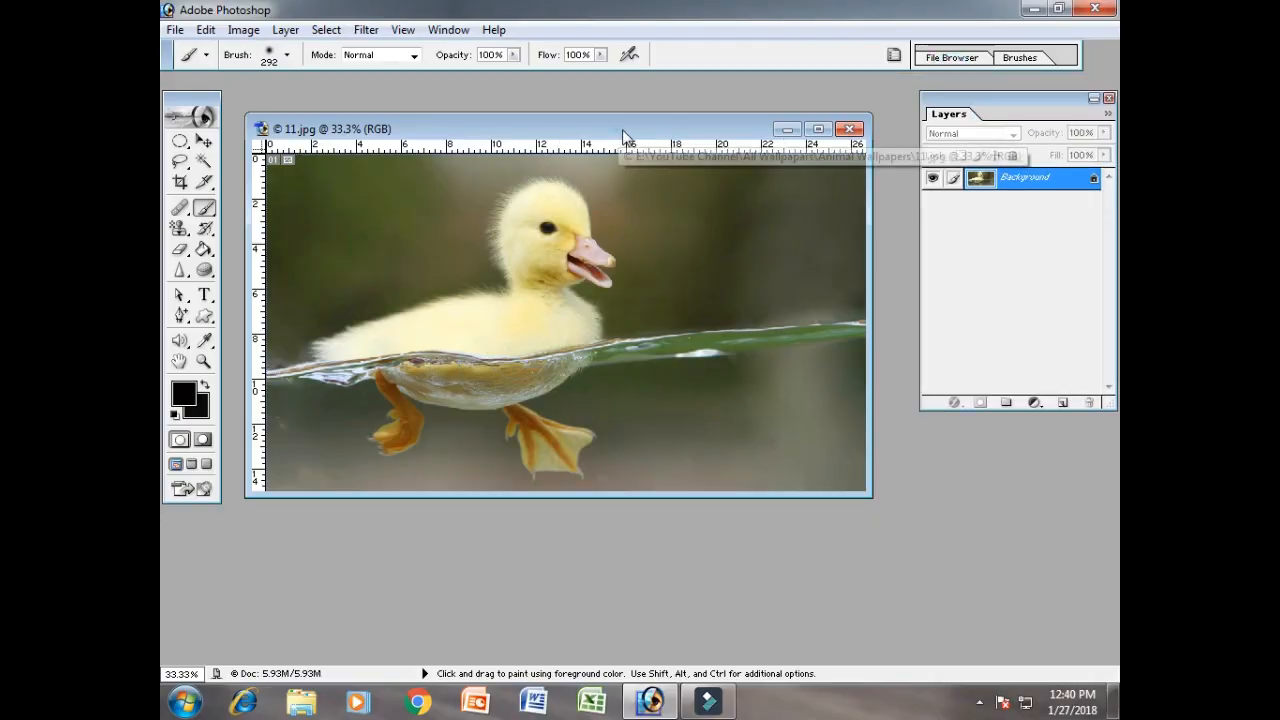
{"action": "left_click_drag", "start_coordinate": [680, 134], "coordinate": [697, 128]}
Examine the new fill layer types, the Fill command, and the gradient, paint bucket and stamp tools
{"action": "left_click", "coordinate": [284, 30]}
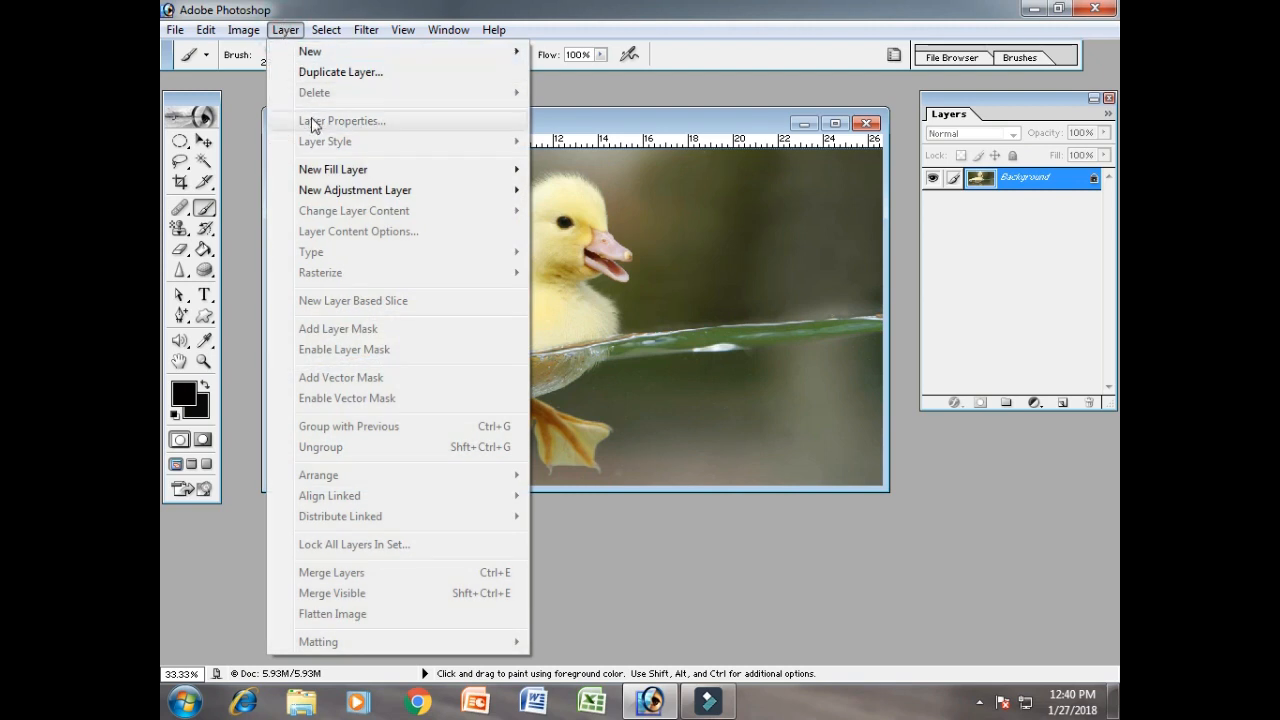
{"action": "mouse_move", "coordinate": [332, 174]}
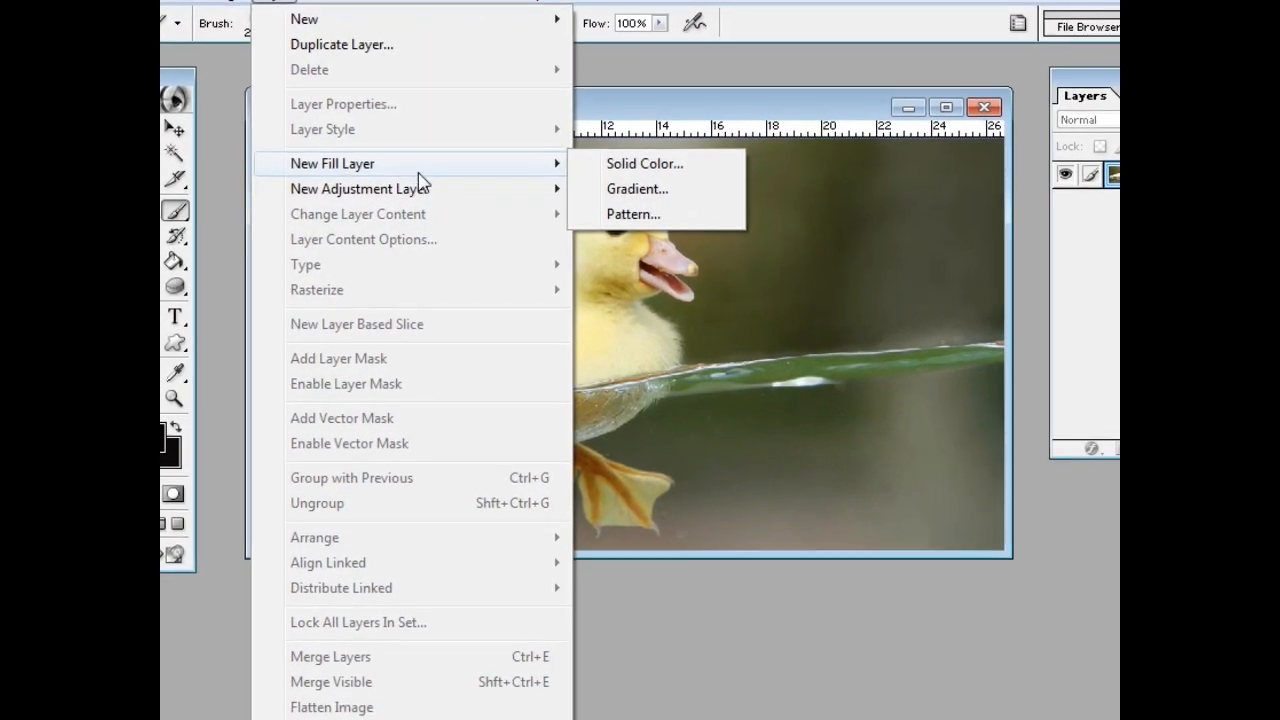
{"action": "mouse_move", "coordinate": [410, 194]}
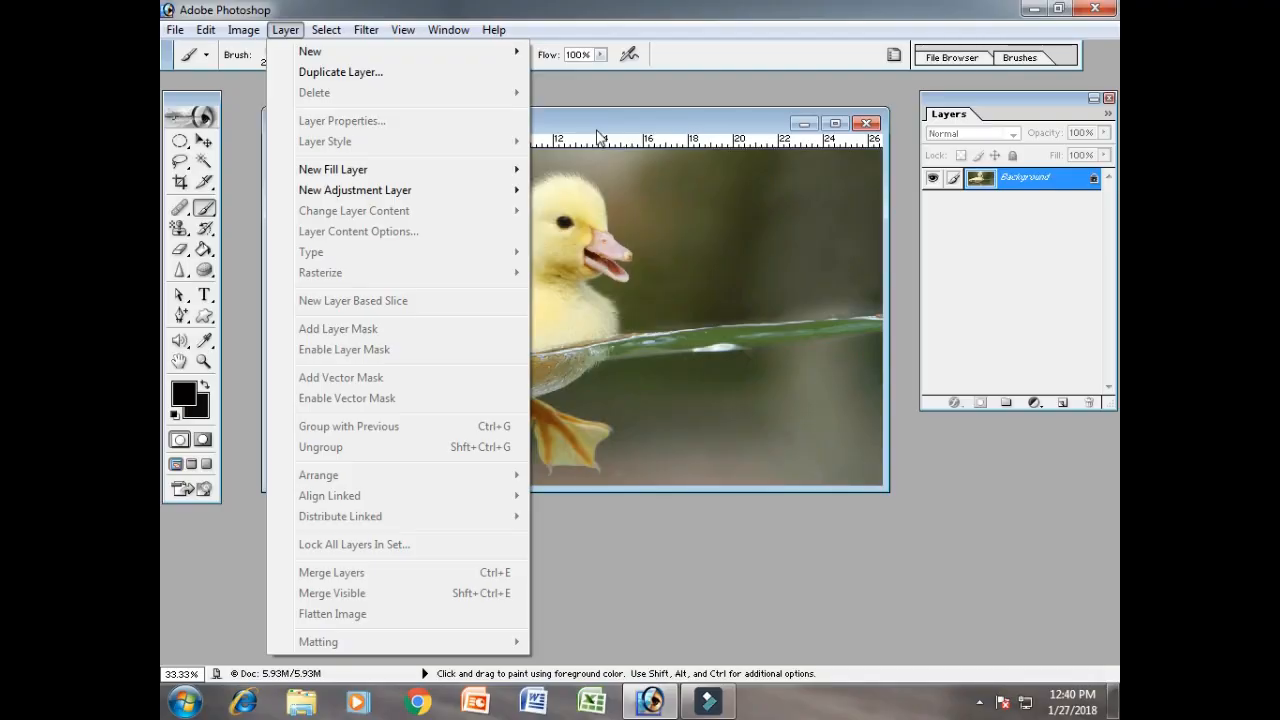
{"action": "left_click", "coordinate": [598, 135]}
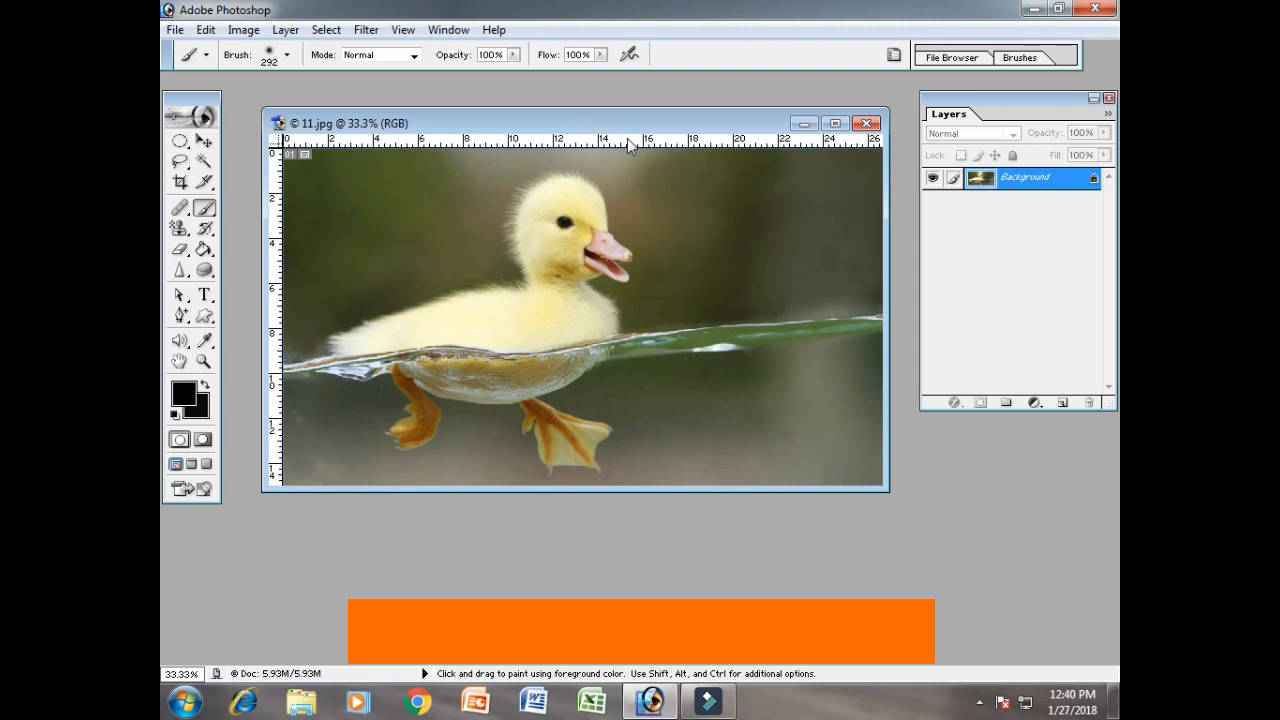
{"action": "left_click", "coordinate": [285, 31]}
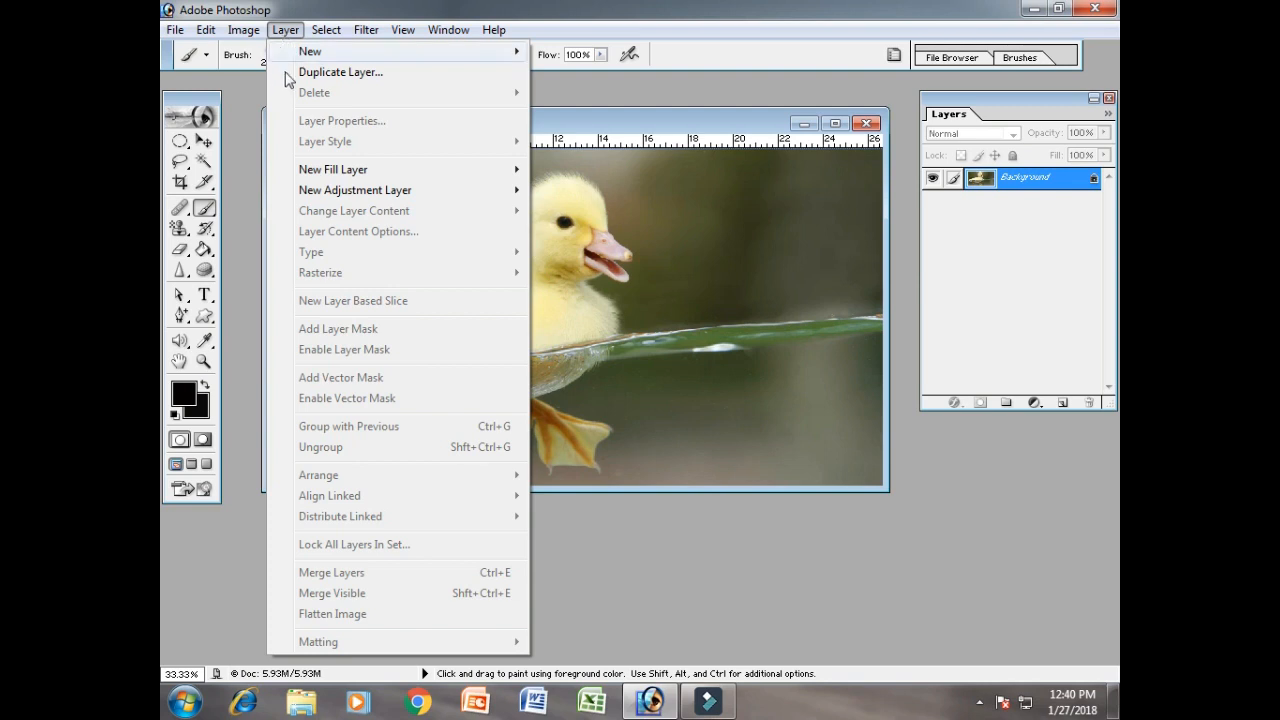
{"action": "mouse_move", "coordinate": [340, 176]}
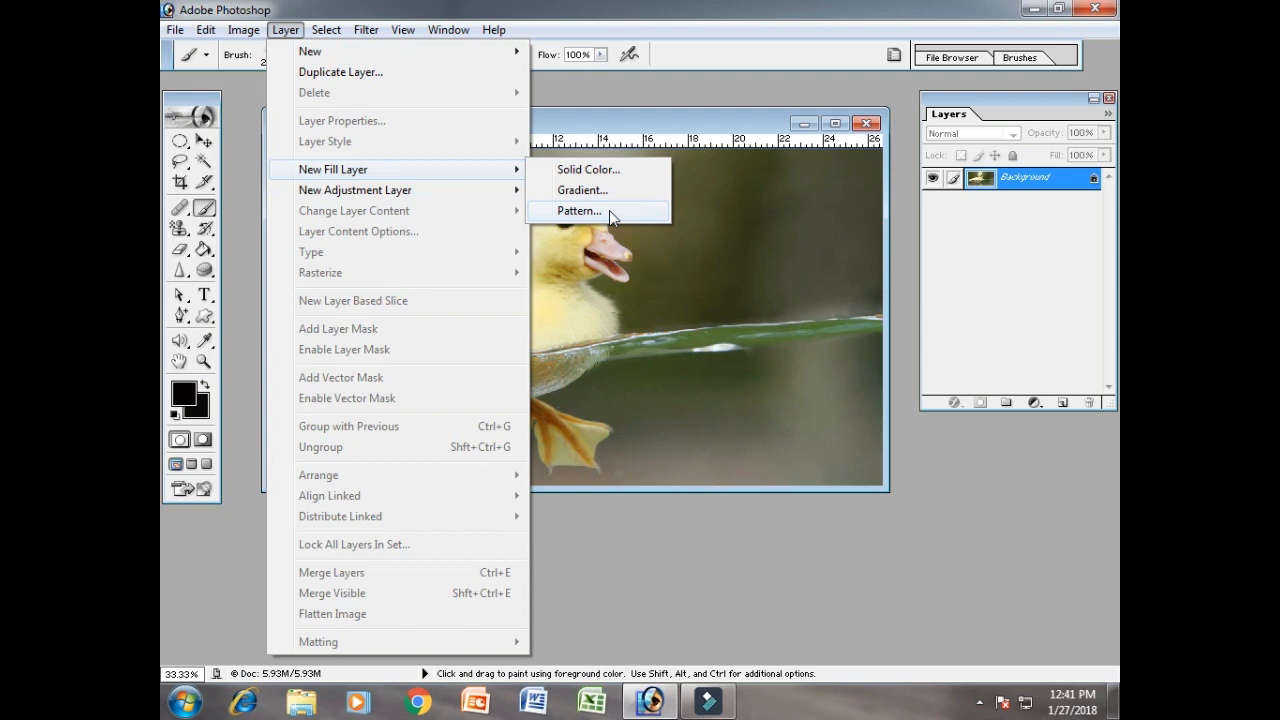
{"action": "left_click", "coordinate": [627, 117]}
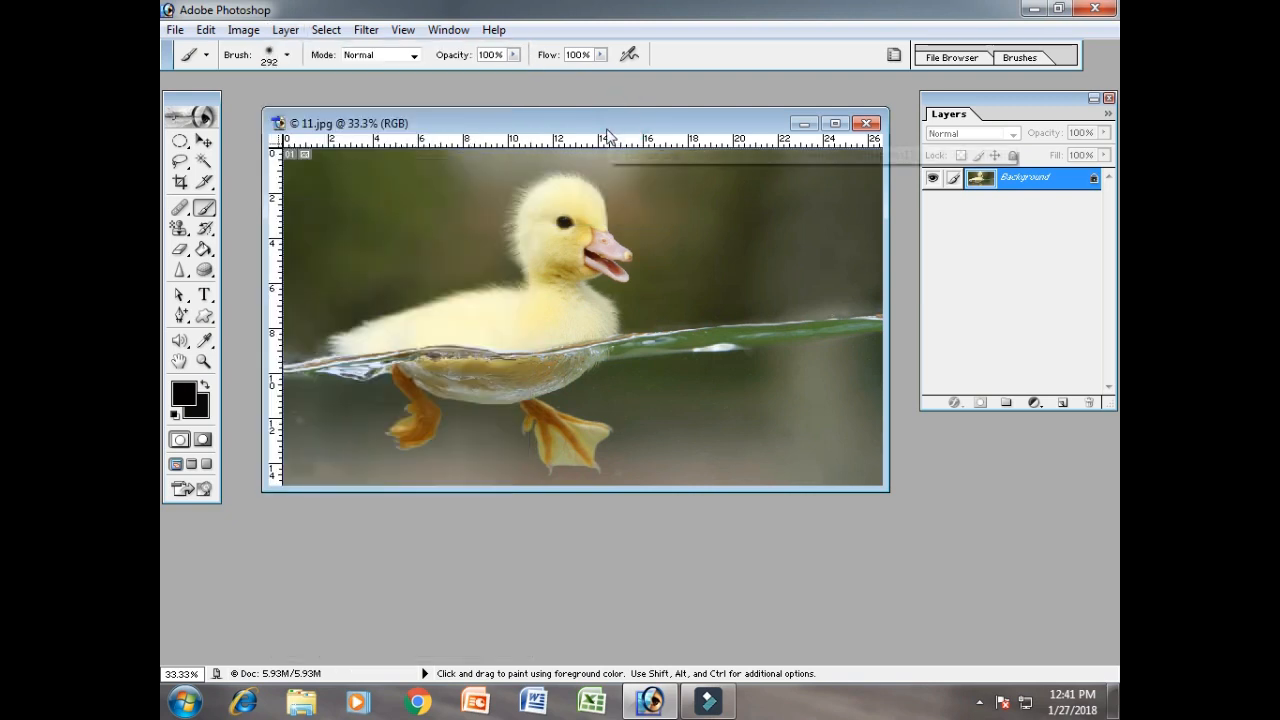
{"action": "left_click", "coordinate": [205, 30]}
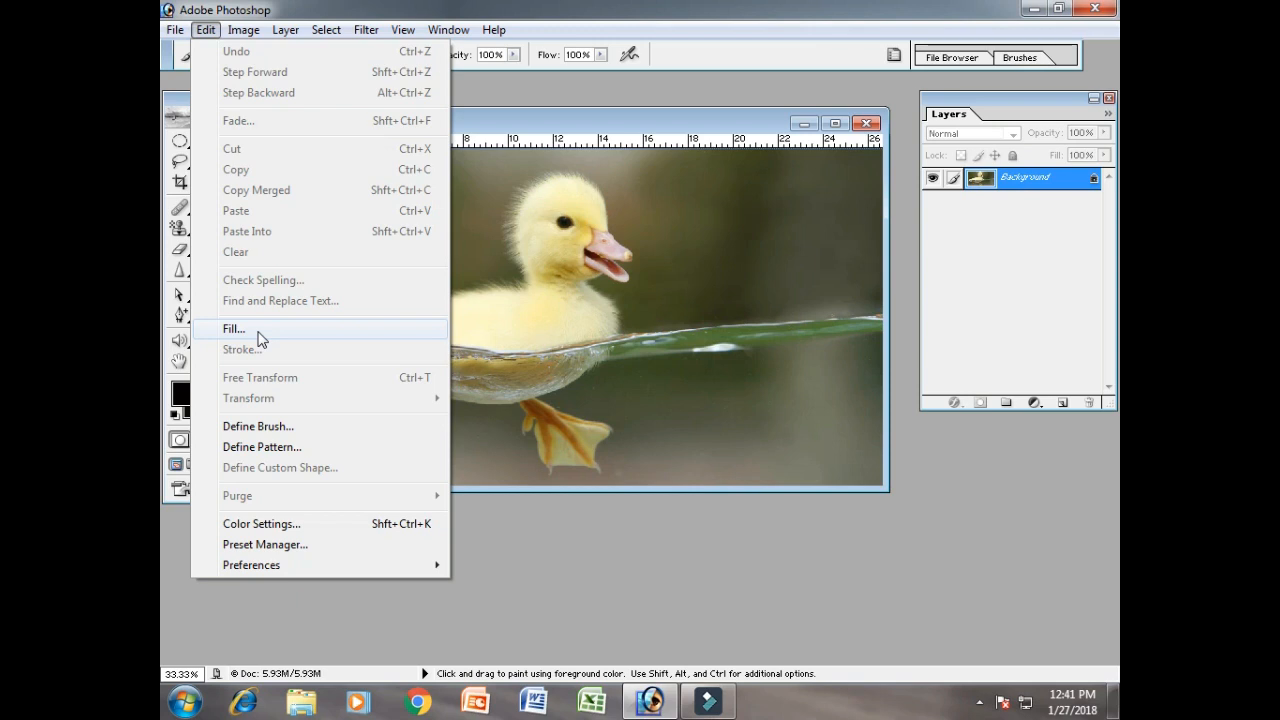
{"action": "left_click", "coordinate": [540, 130]}
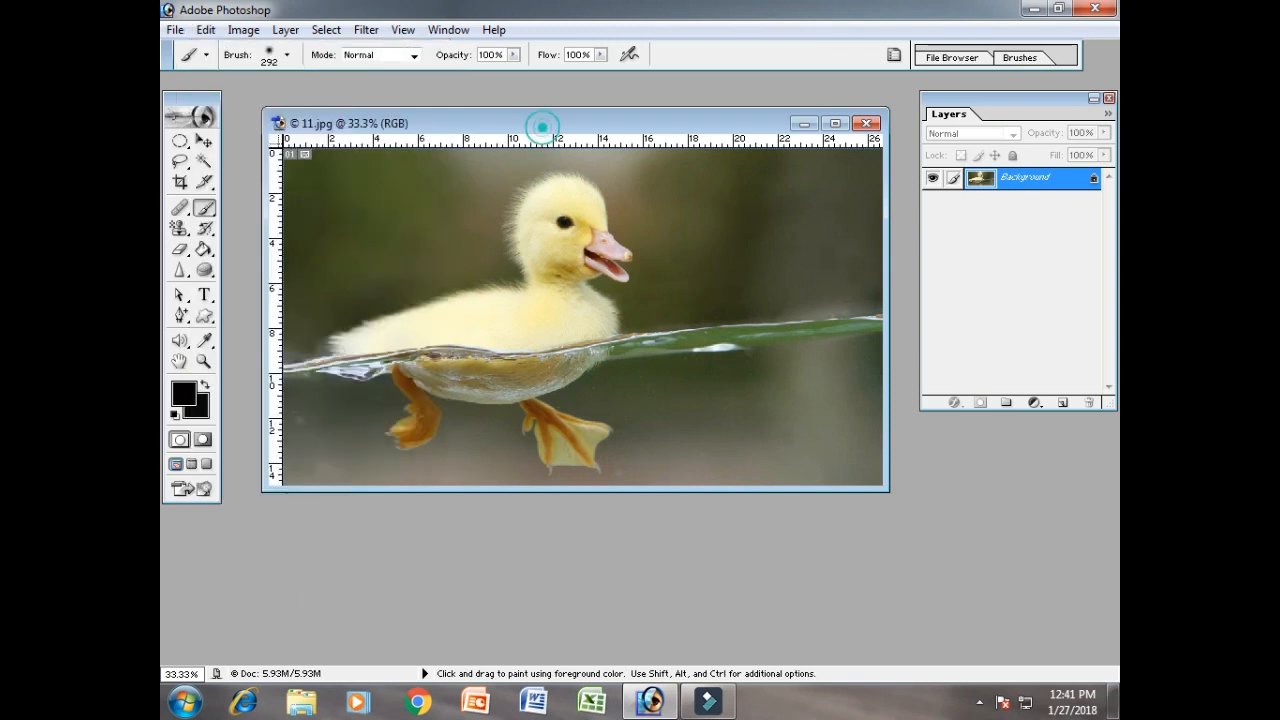
{"action": "left_click", "coordinate": [203, 250]}
{"action": "left_click", "coordinate": [203, 250]}
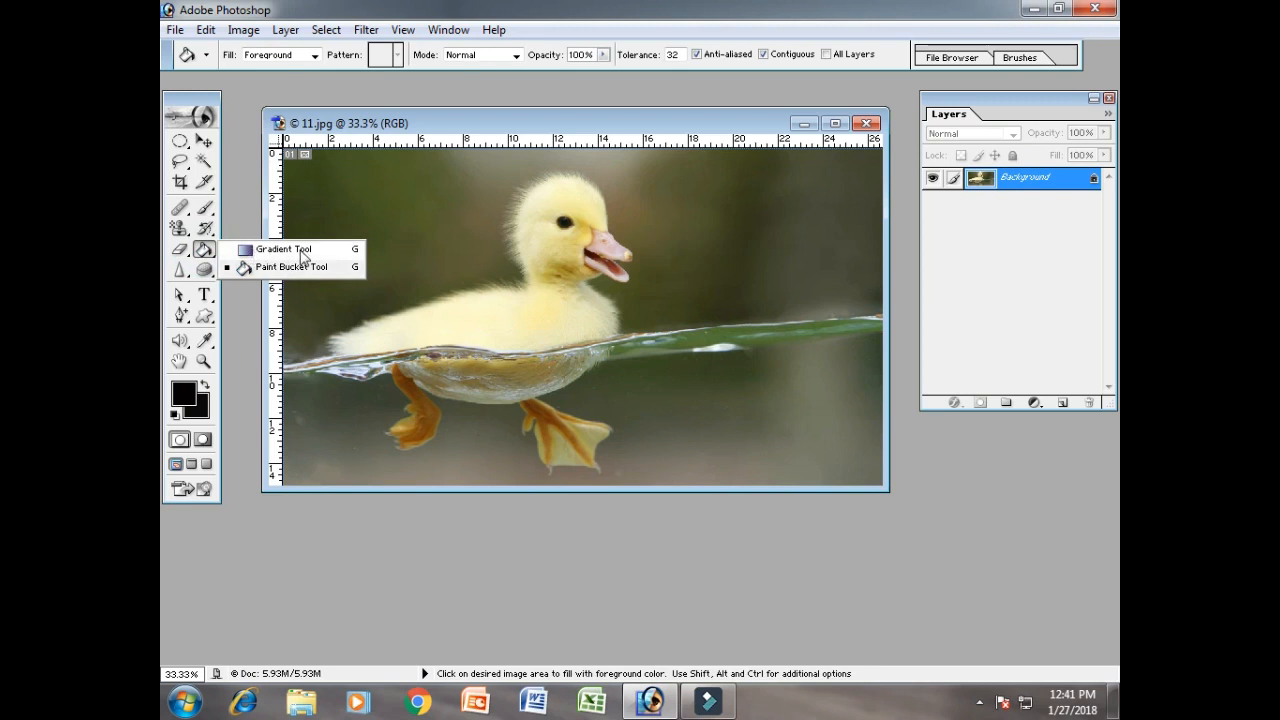
{"action": "left_click", "coordinate": [179, 228]}
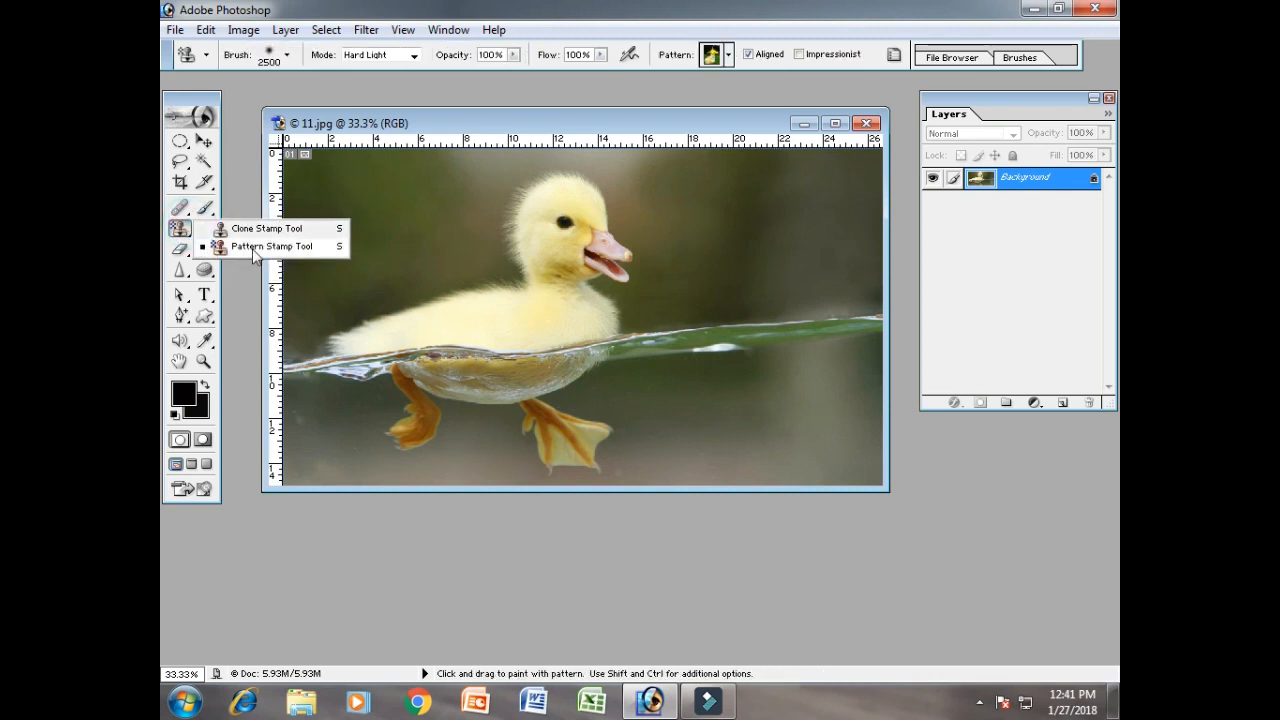
Select the Move tool and reposition the floating image window
{"action": "double_click", "coordinate": [578, 118]}
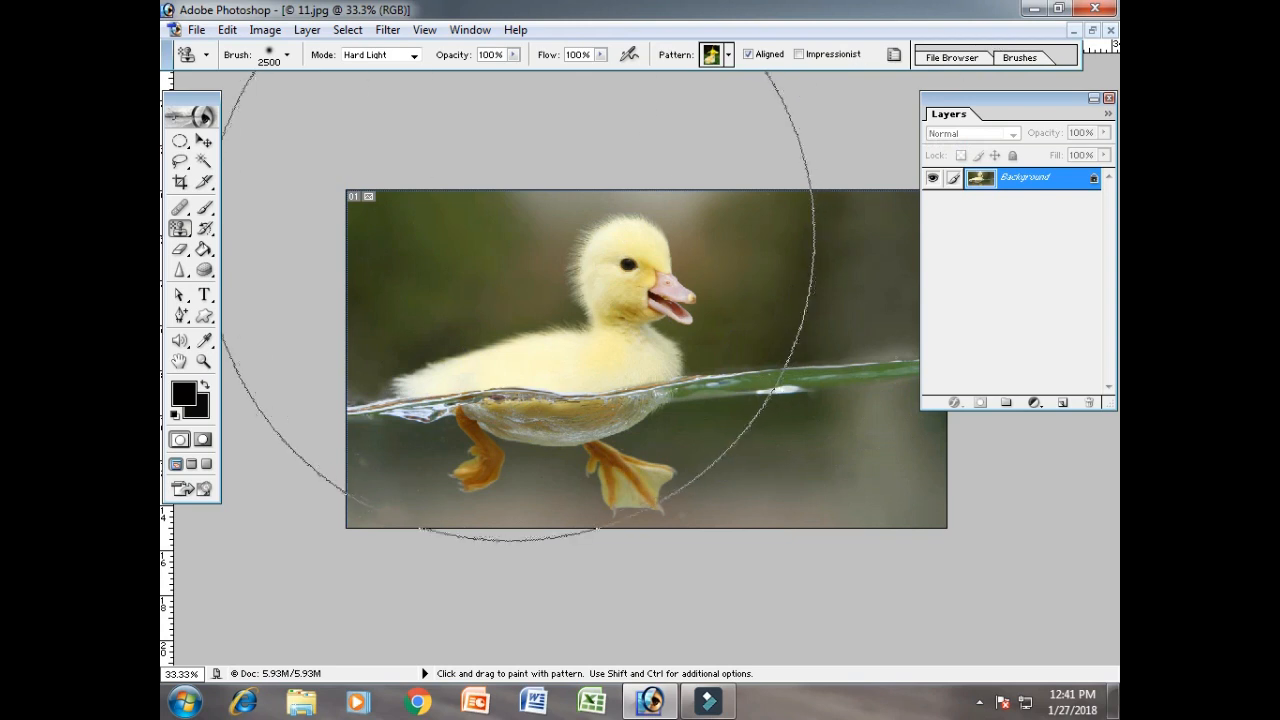
{"action": "left_click", "coordinate": [204, 141]}
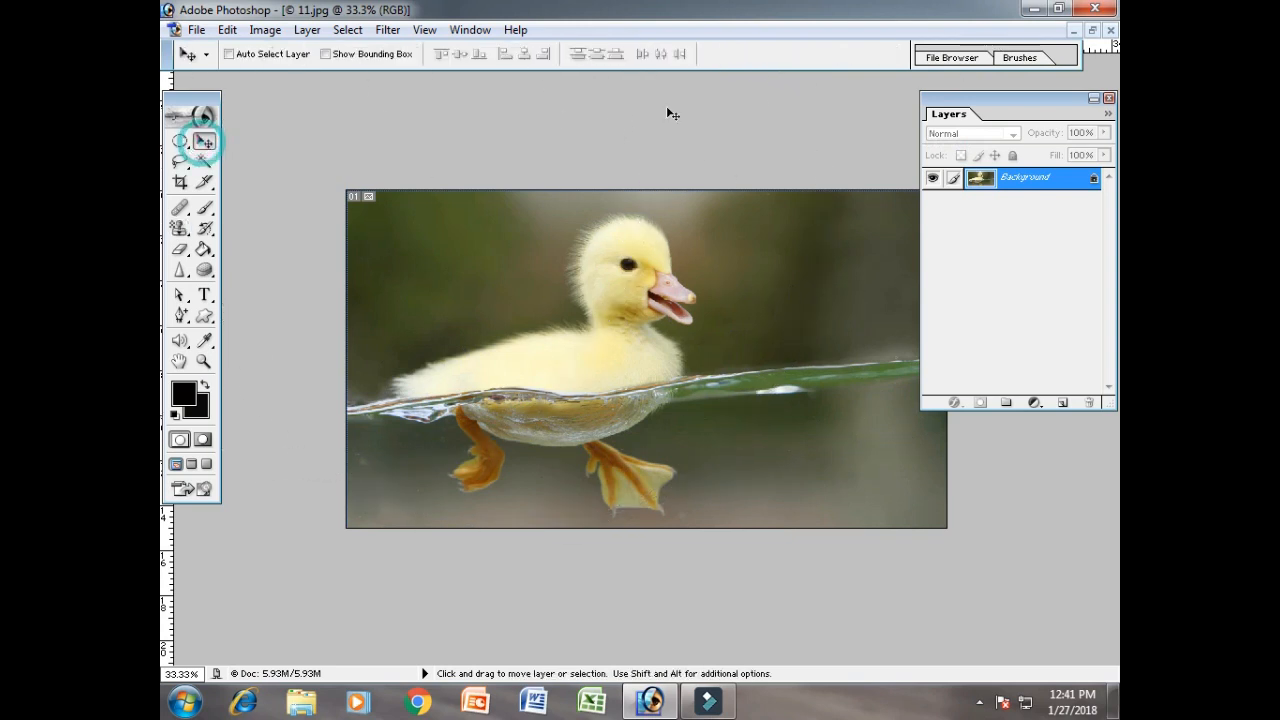
{"action": "left_click", "coordinate": [1093, 31]}
{"action": "left_click_drag", "start_coordinate": [592, 126], "coordinate": [566, 114]}
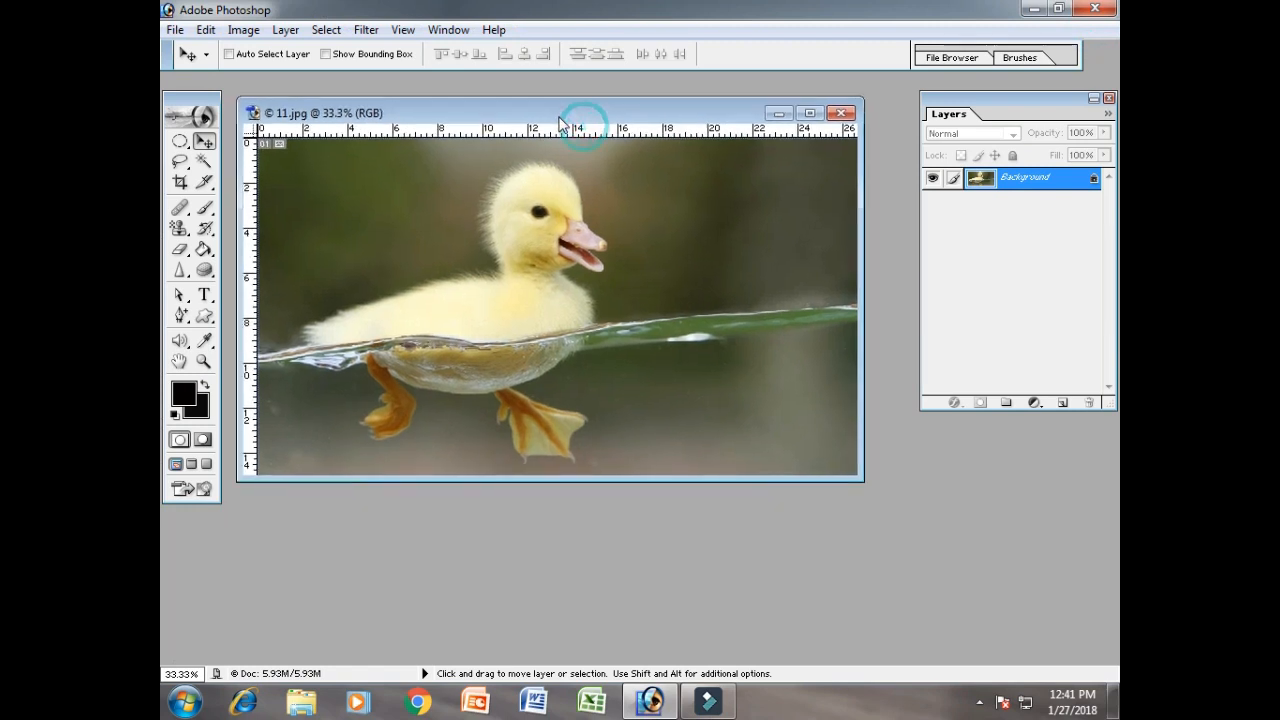
Create a Solid Color fill layer over the duckling image with no label color, Normal mode and 100% opacity
{"action": "left_click", "coordinate": [289, 32]}
{"action": "mouse_move", "coordinate": [400, 170]}
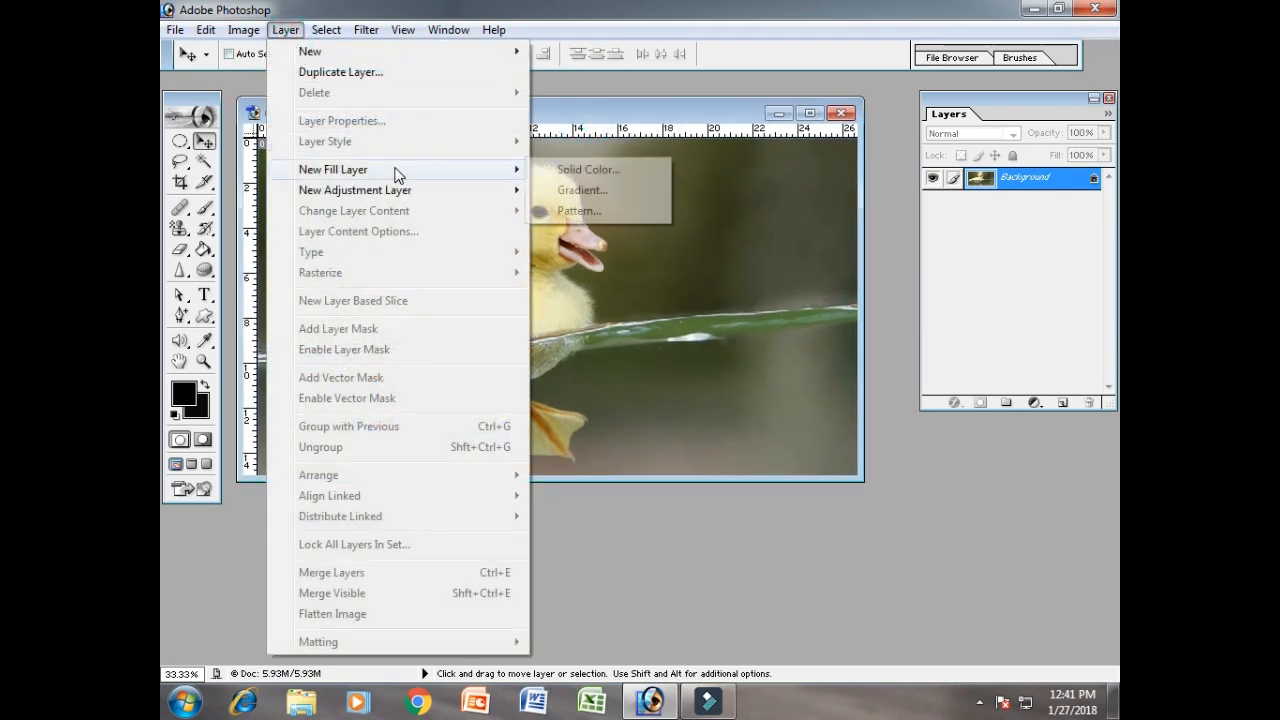
{"action": "left_click", "coordinate": [588, 170]}
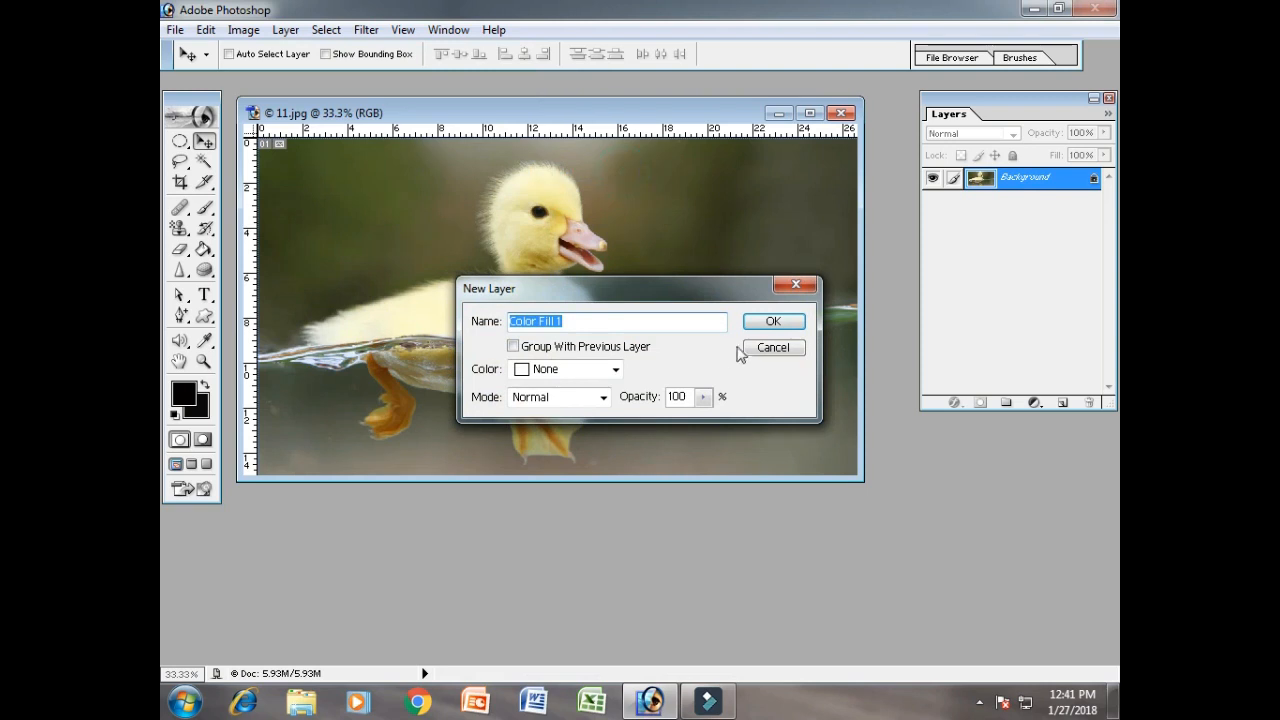
{"action": "left_click_drag", "start_coordinate": [601, 300], "coordinate": [671, 240]}
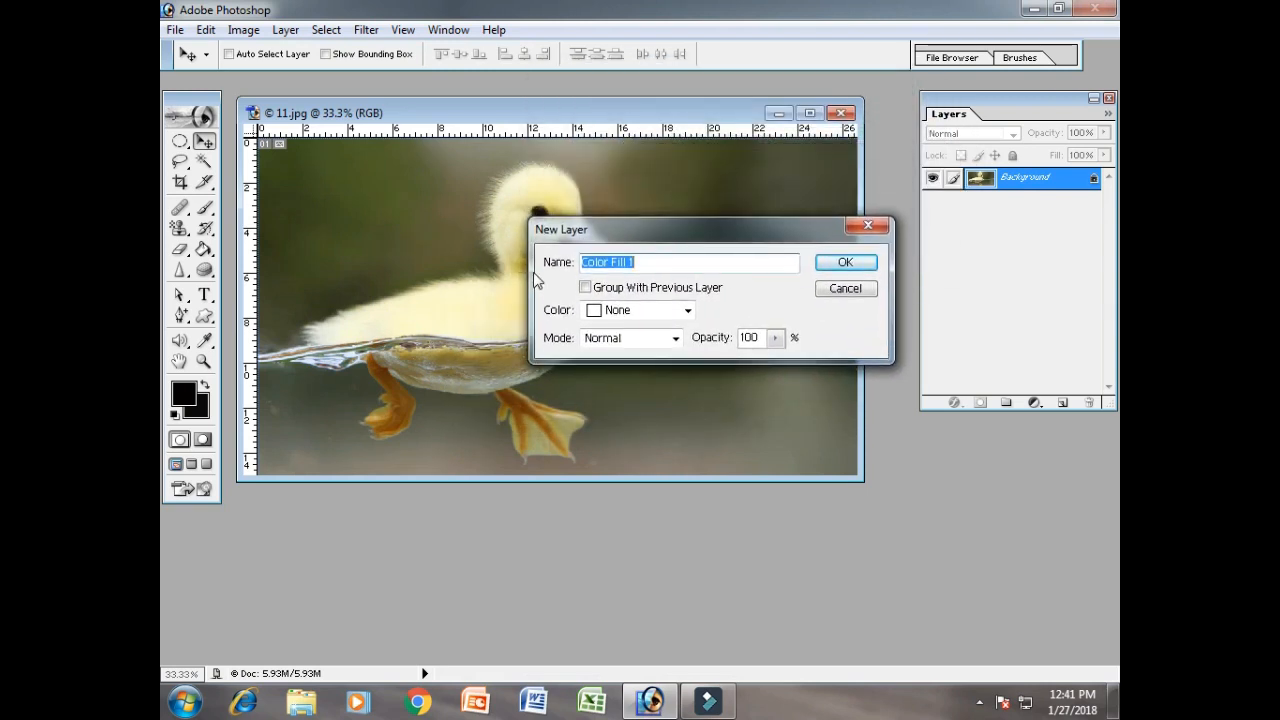
{"action": "left_click", "coordinate": [688, 263]}
{"action": "left_click", "coordinate": [670, 317]}
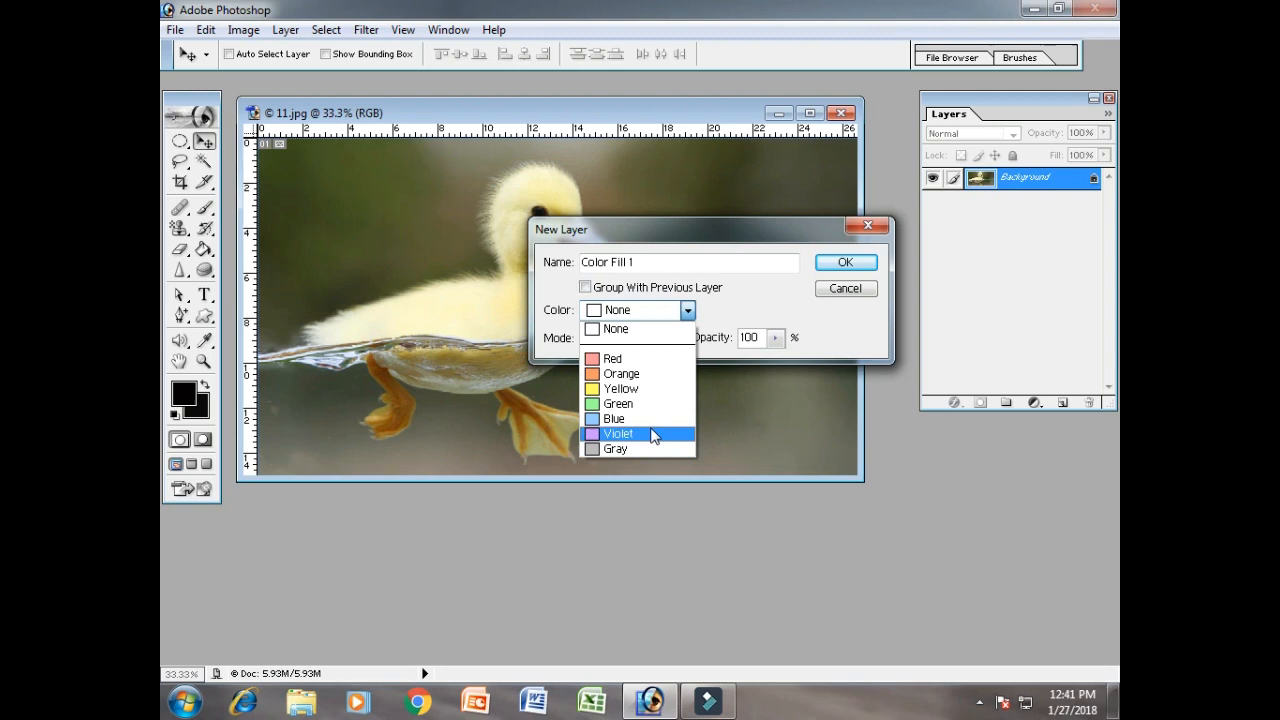
{"action": "left_click", "coordinate": [751, 286]}
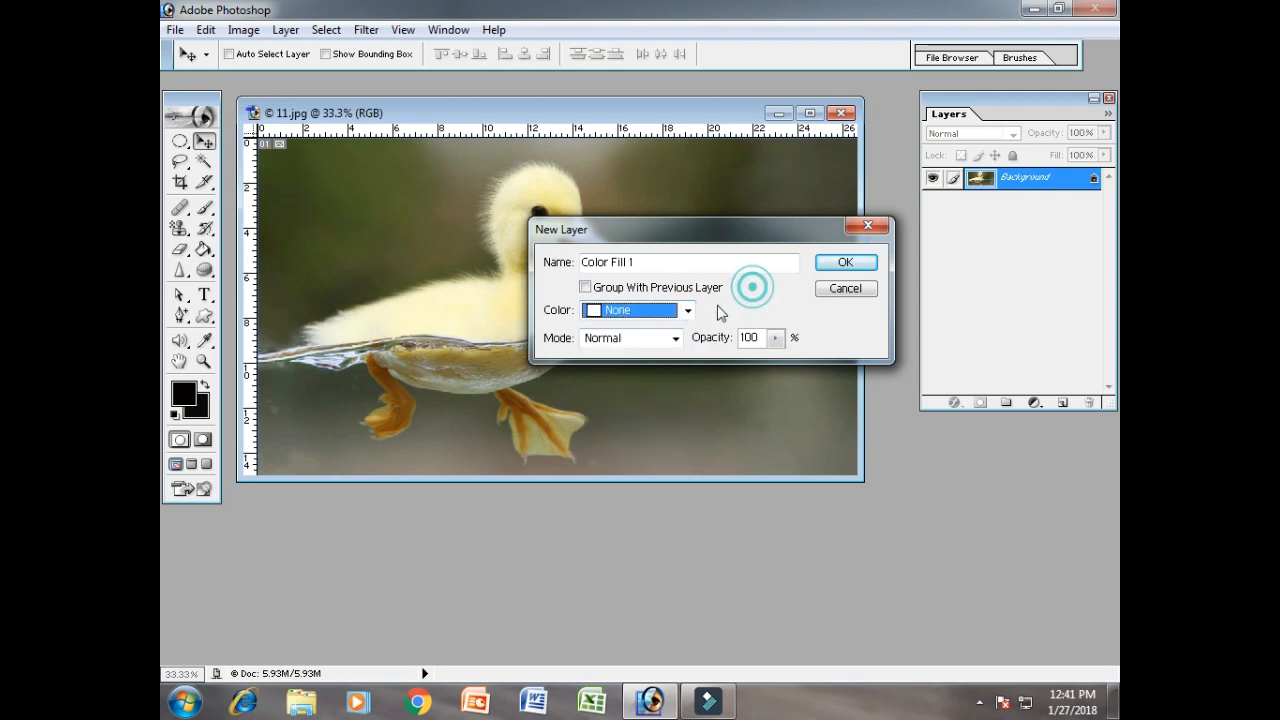
{"action": "left_click", "coordinate": [672, 340]}
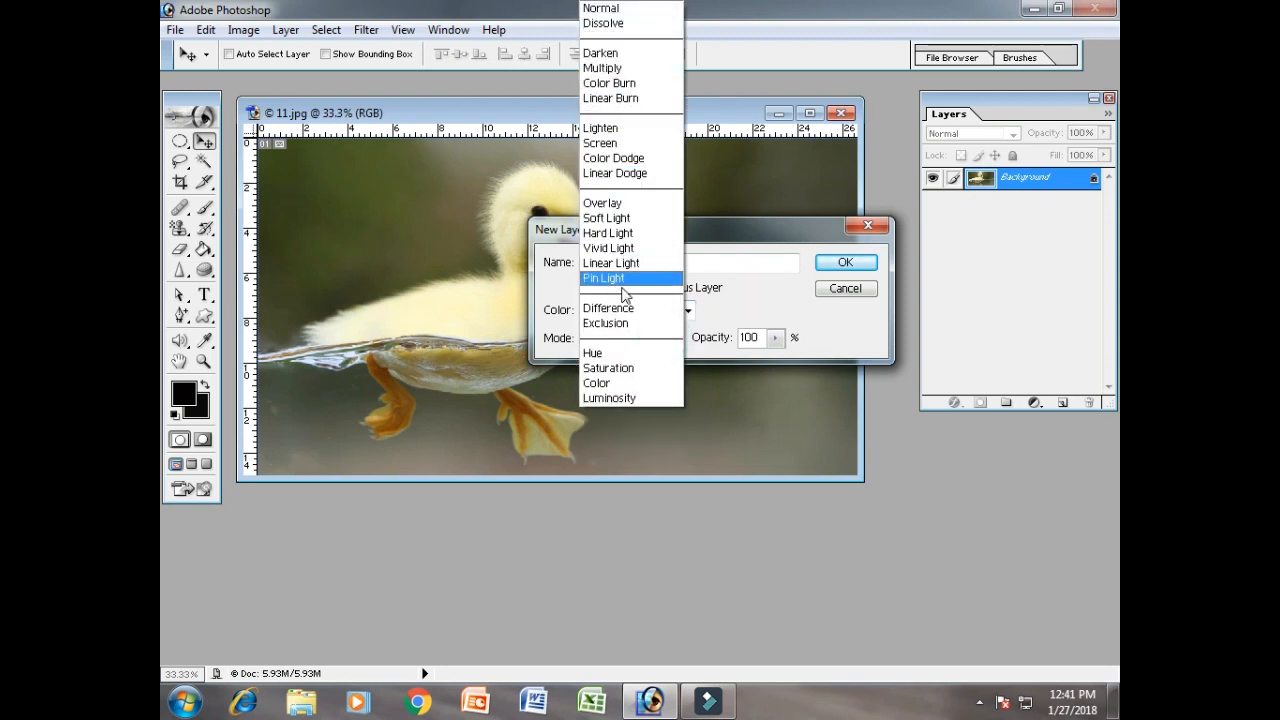
{"action": "left_click", "coordinate": [762, 310]}
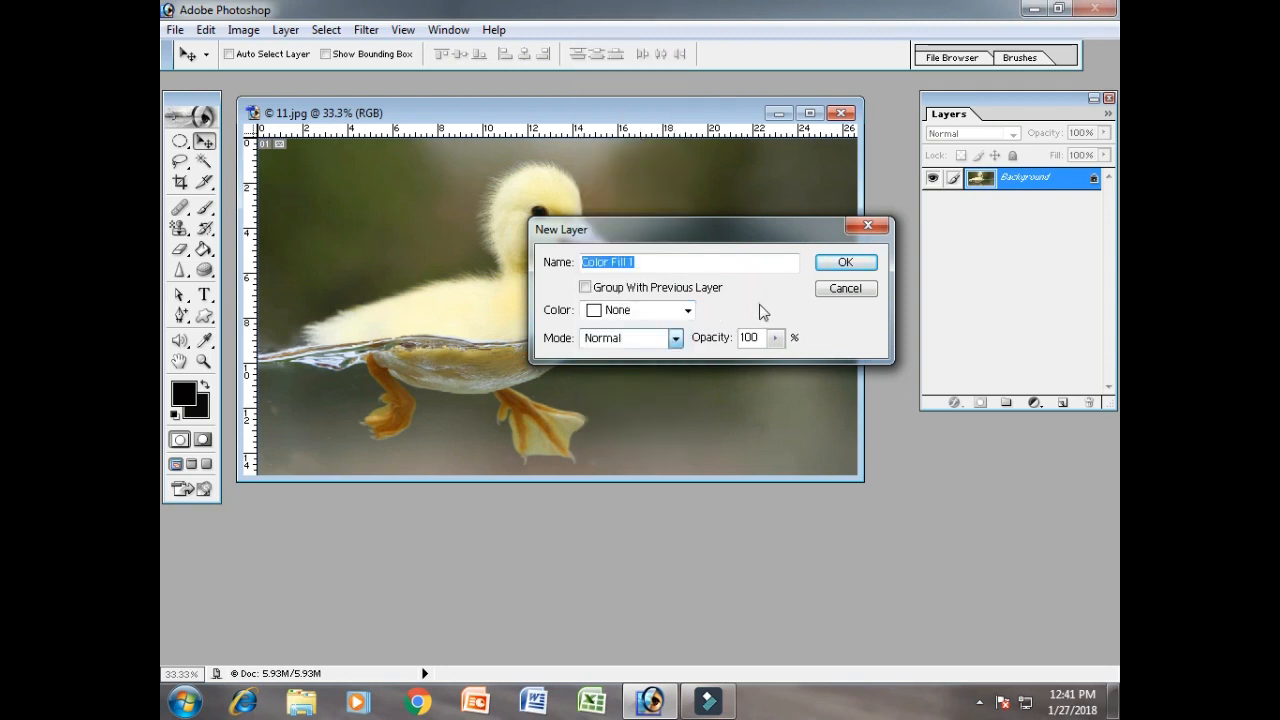
{"action": "left_click", "coordinate": [843, 263]}
Set the new fill layer's color to bright green (11F165)
{"action": "left_click_drag", "start_coordinate": [657, 180], "coordinate": [818, 138]}
{"action": "left_click", "coordinate": [803, 193]}
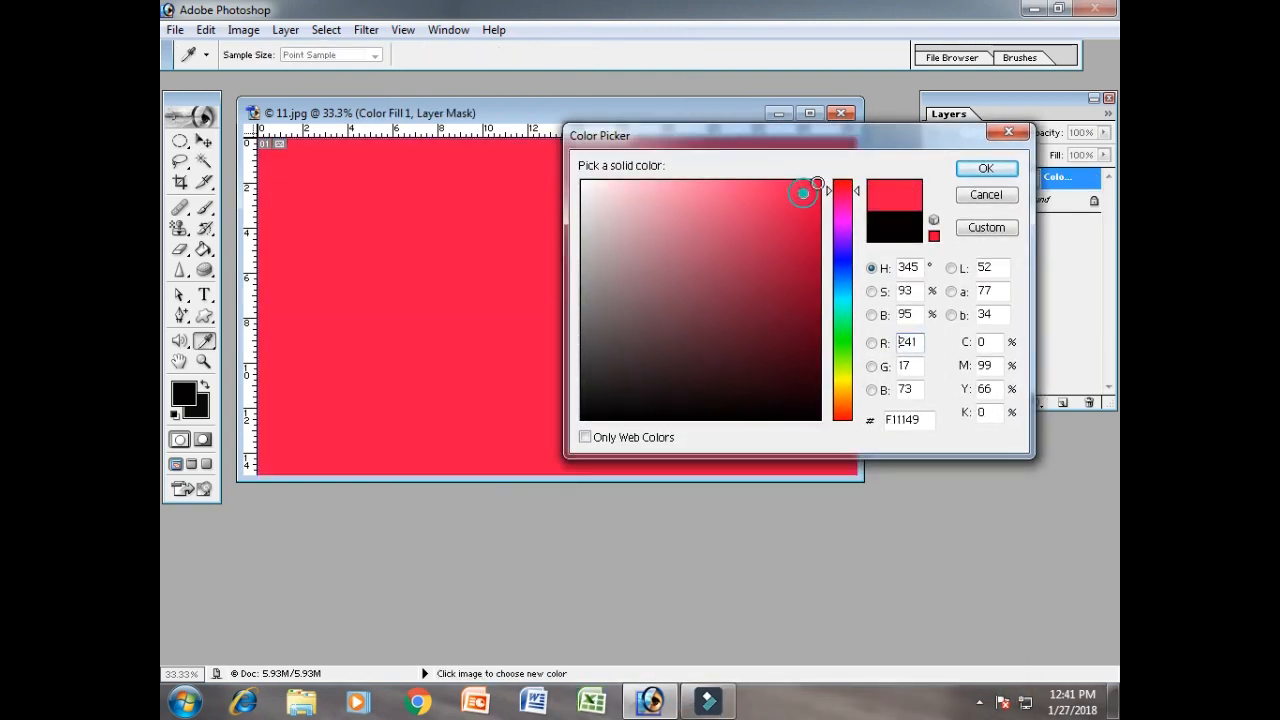
{"action": "mouse_move", "coordinate": [935, 133]}
{"action": "left_mouse_down"}
{"action": "mouse_move", "coordinate": [783, 428]}
{"action": "mouse_move", "coordinate": [794, 256]}
{"action": "mouse_move", "coordinate": [923, 120]}
{"action": "left_mouse_up"}
{"action": "left_click_drag", "start_coordinate": [836, 157], "coordinate": [835, 298]}
{"action": "left_click", "coordinate": [970, 134]}
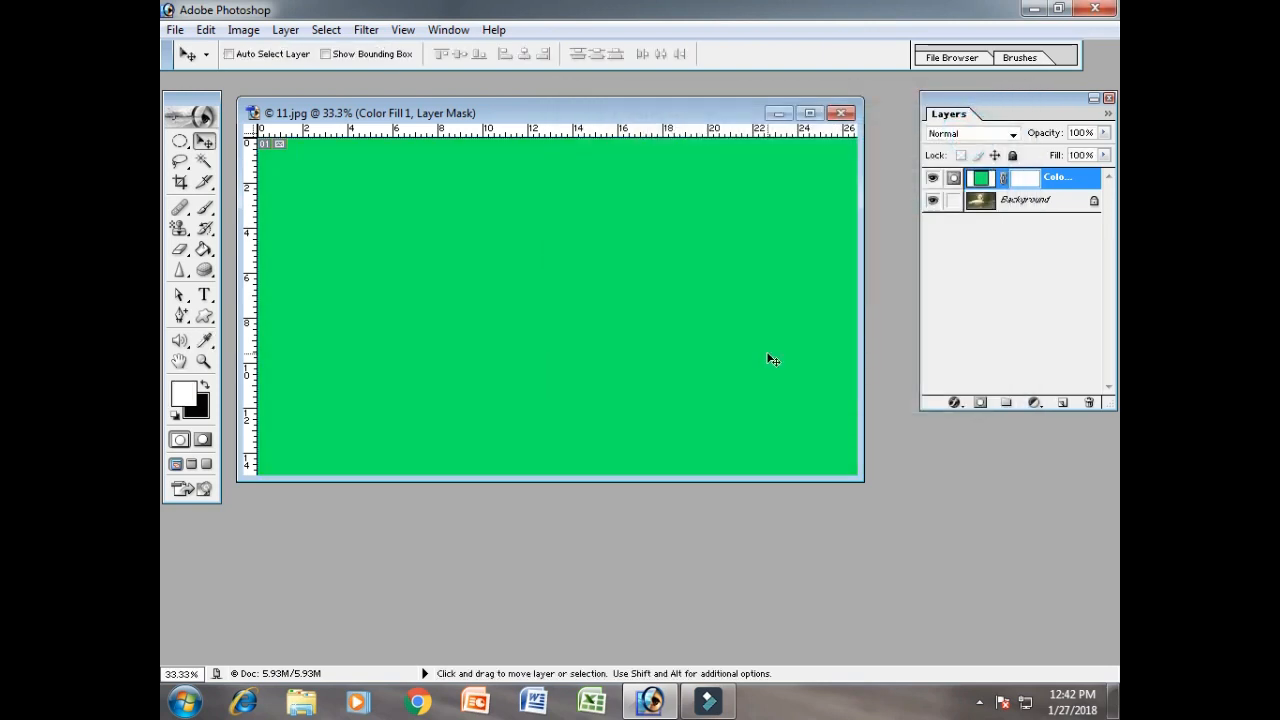
Try bright blue (210CF5) as the fill layer's color, and cancel the change
{"action": "double_click", "coordinate": [982, 183]}
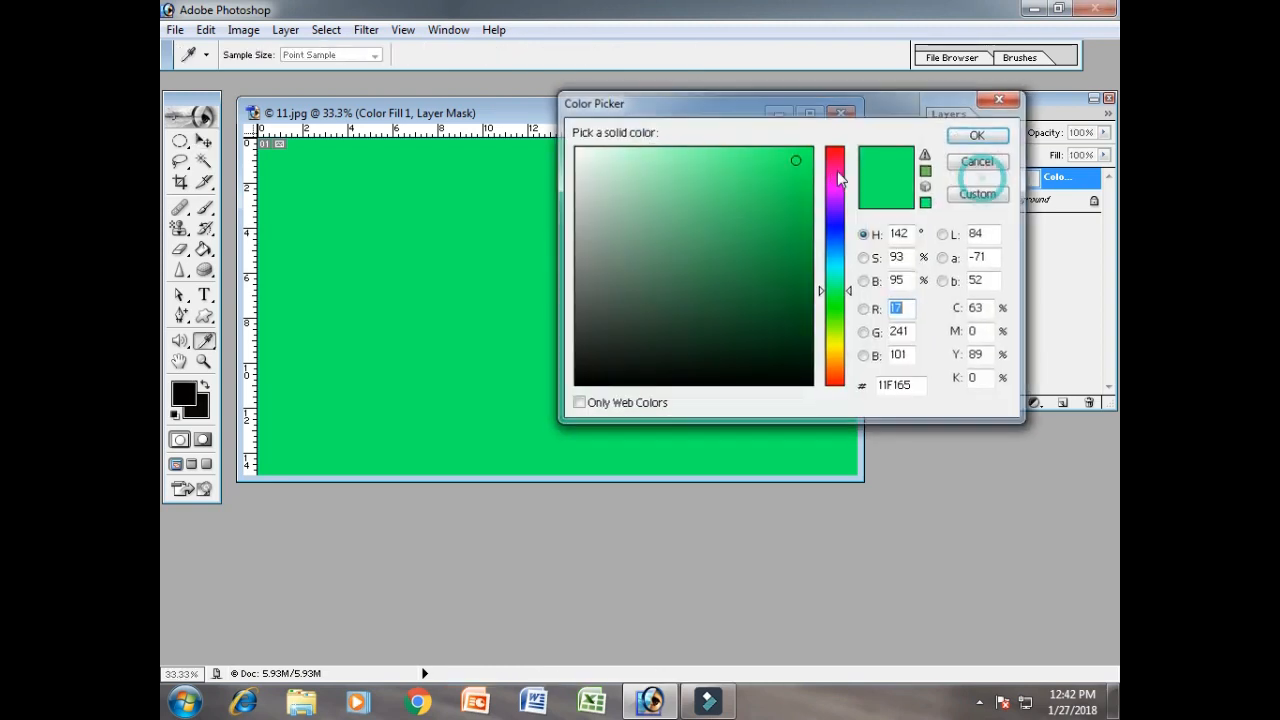
{"action": "left_click_drag", "start_coordinate": [797, 160], "coordinate": [800, 250]}
{"action": "left_click", "coordinate": [835, 222]}
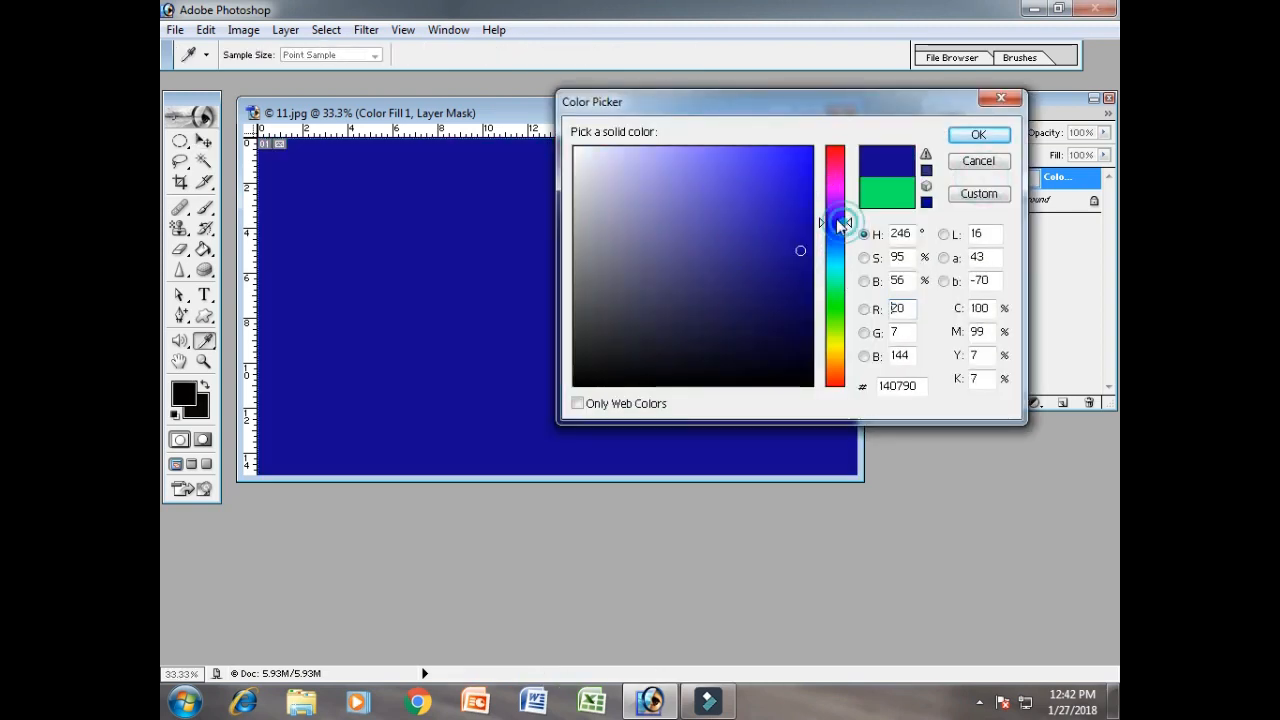
{"action": "left_click", "coordinate": [801, 156]}
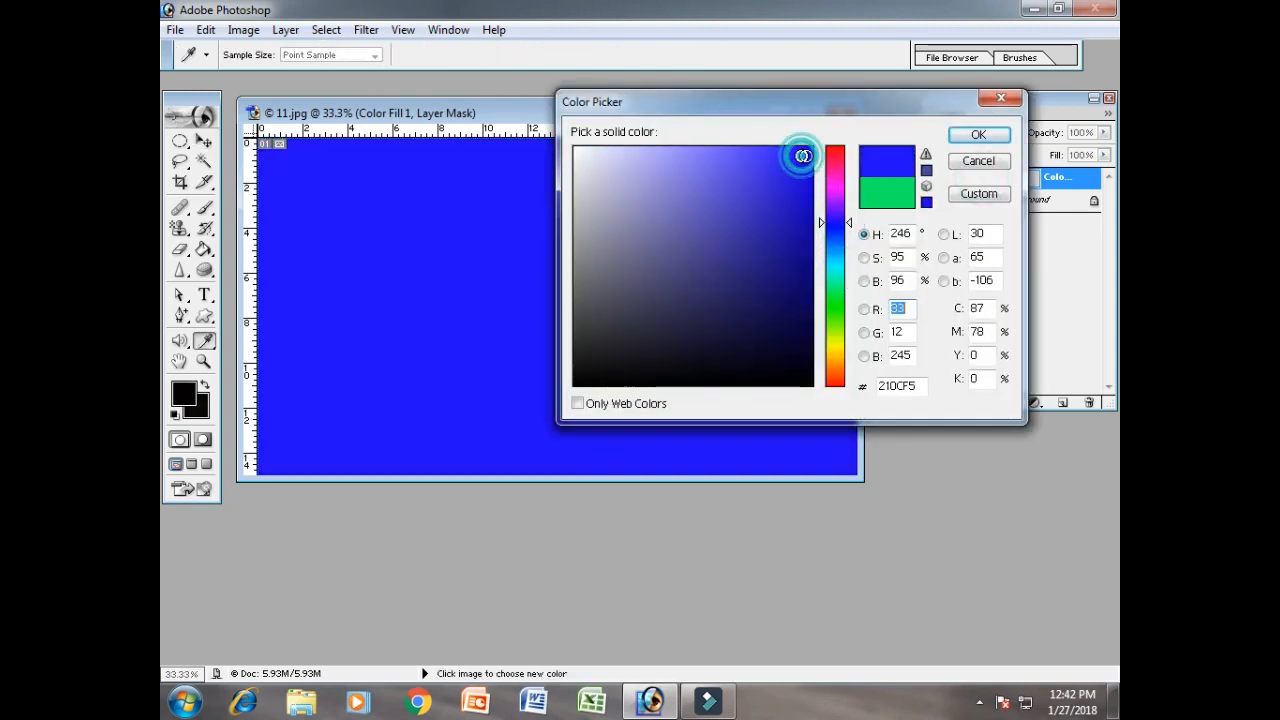
{"action": "left_click", "coordinate": [995, 163]}
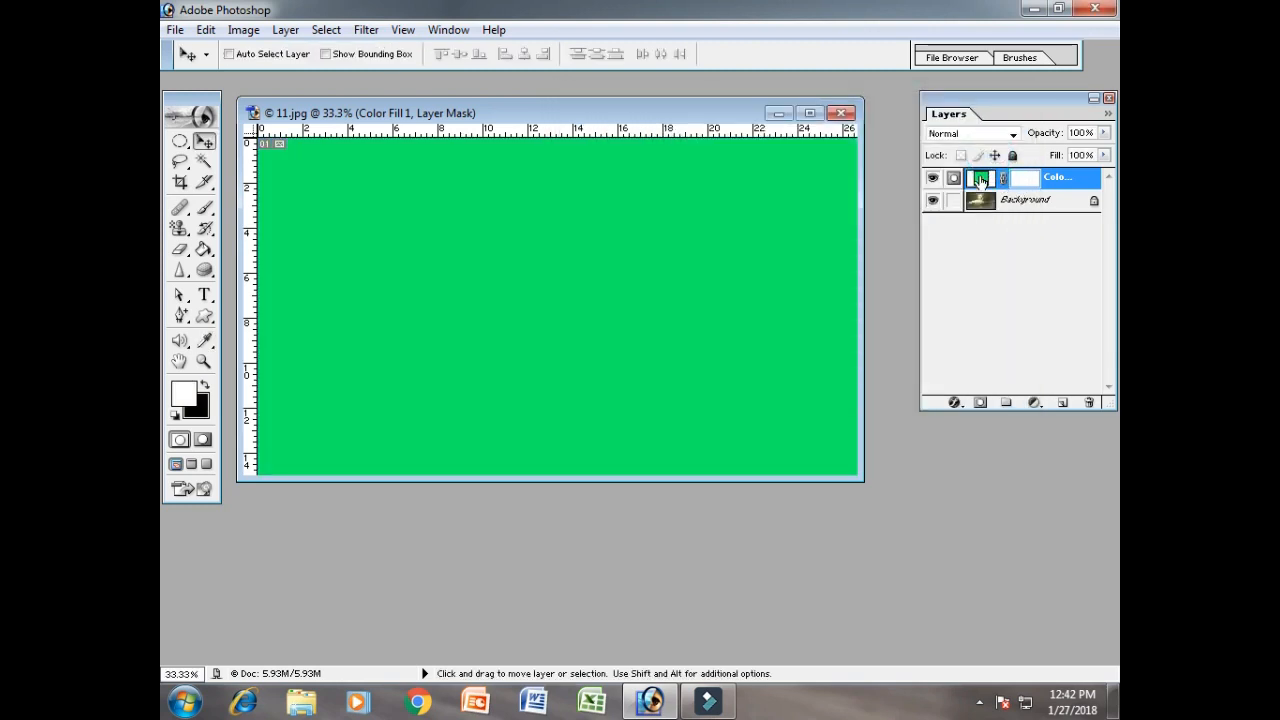
Reopen the fill layer's content options and set its solid color to bright yellow
{"action": "left_click", "coordinate": [286, 30]}
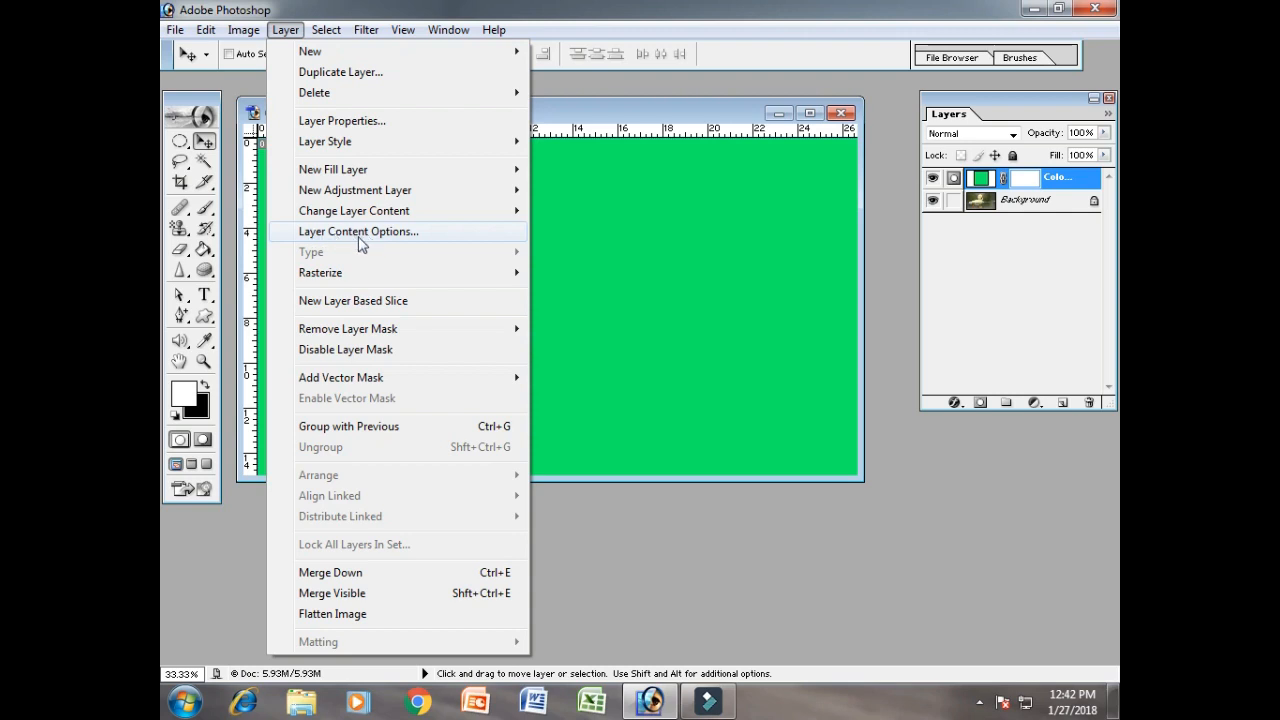
{"action": "left_click", "coordinate": [428, 240]}
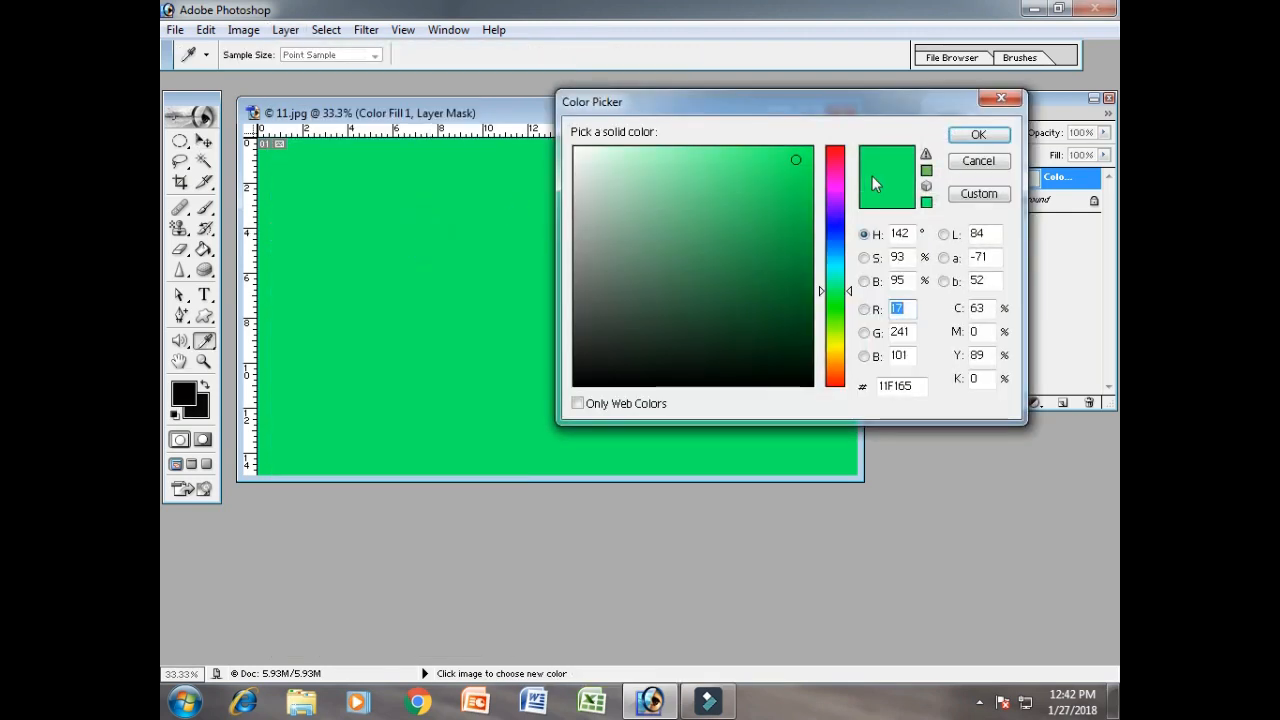
{"action": "left_click", "coordinate": [835, 165]}
{"action": "left_click", "coordinate": [837, 306]}
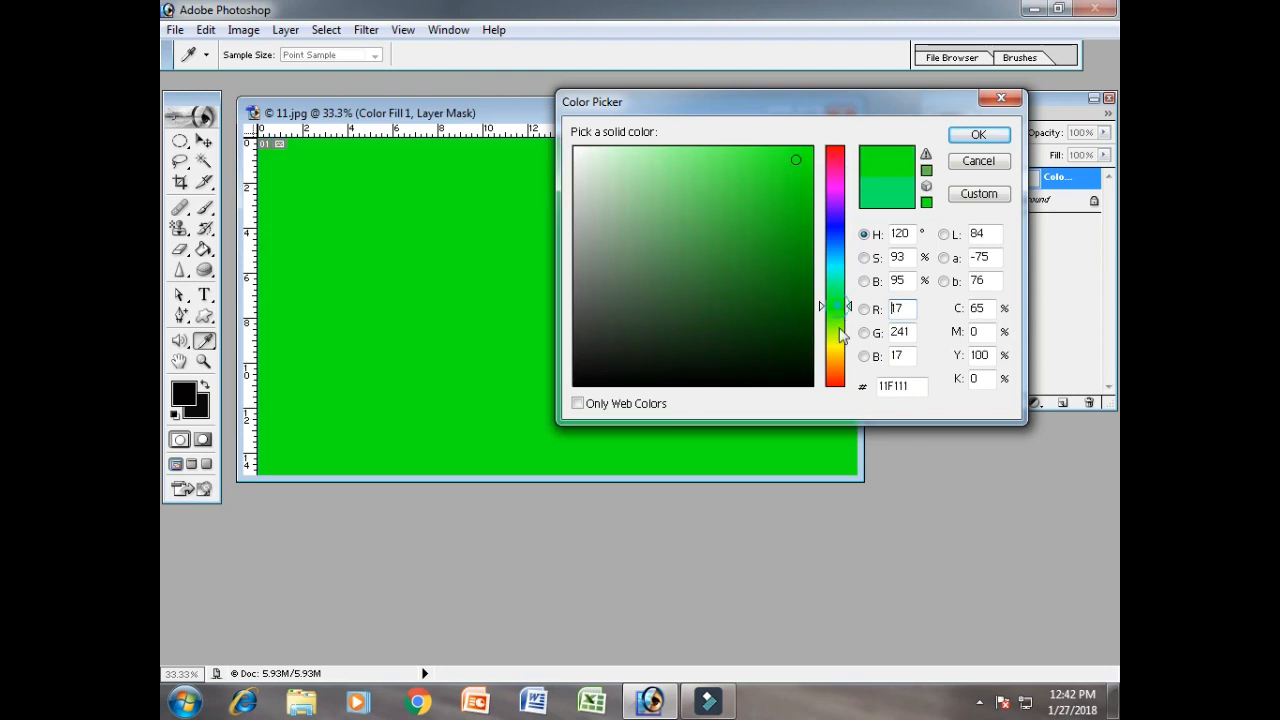
{"action": "left_click", "coordinate": [837, 347]}
{"action": "left_click", "coordinate": [808, 149]}
{"action": "left_click", "coordinate": [966, 136]}
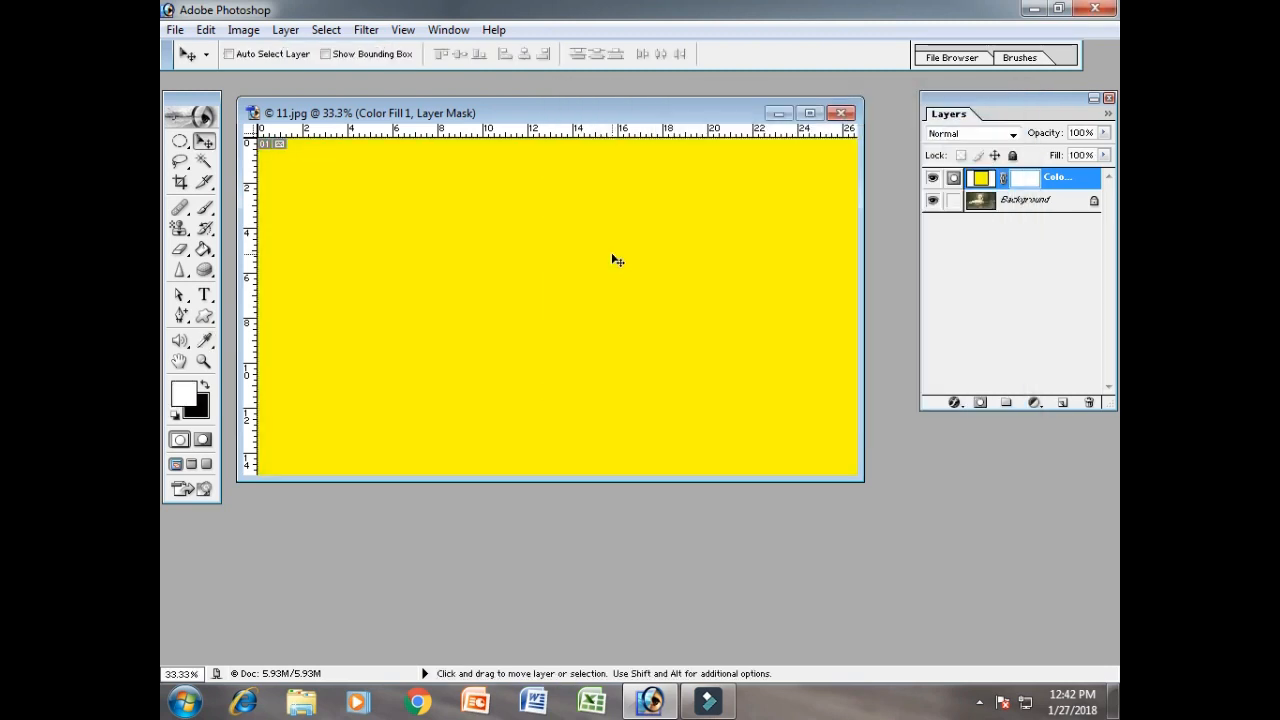
Delete the Color Fill 1 layer above the duckling image
{"action": "right_click", "coordinate": [1051, 187]}
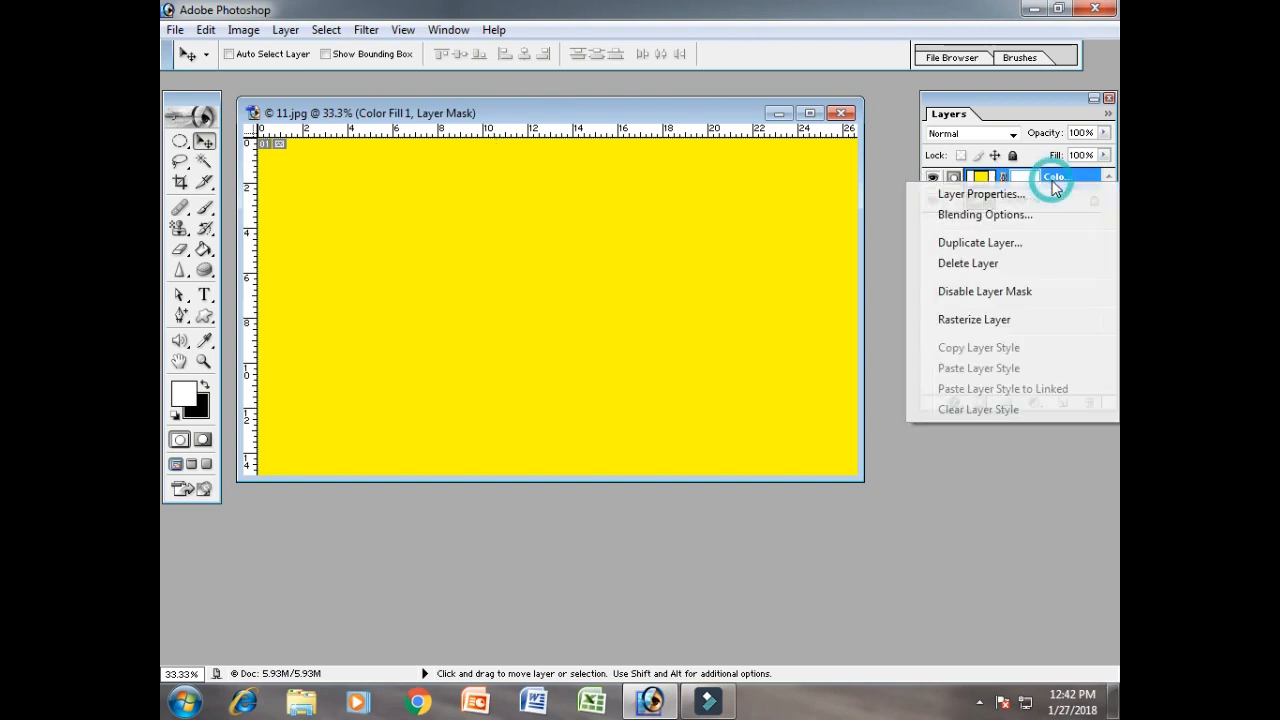
{"action": "left_click", "coordinate": [1010, 265]}
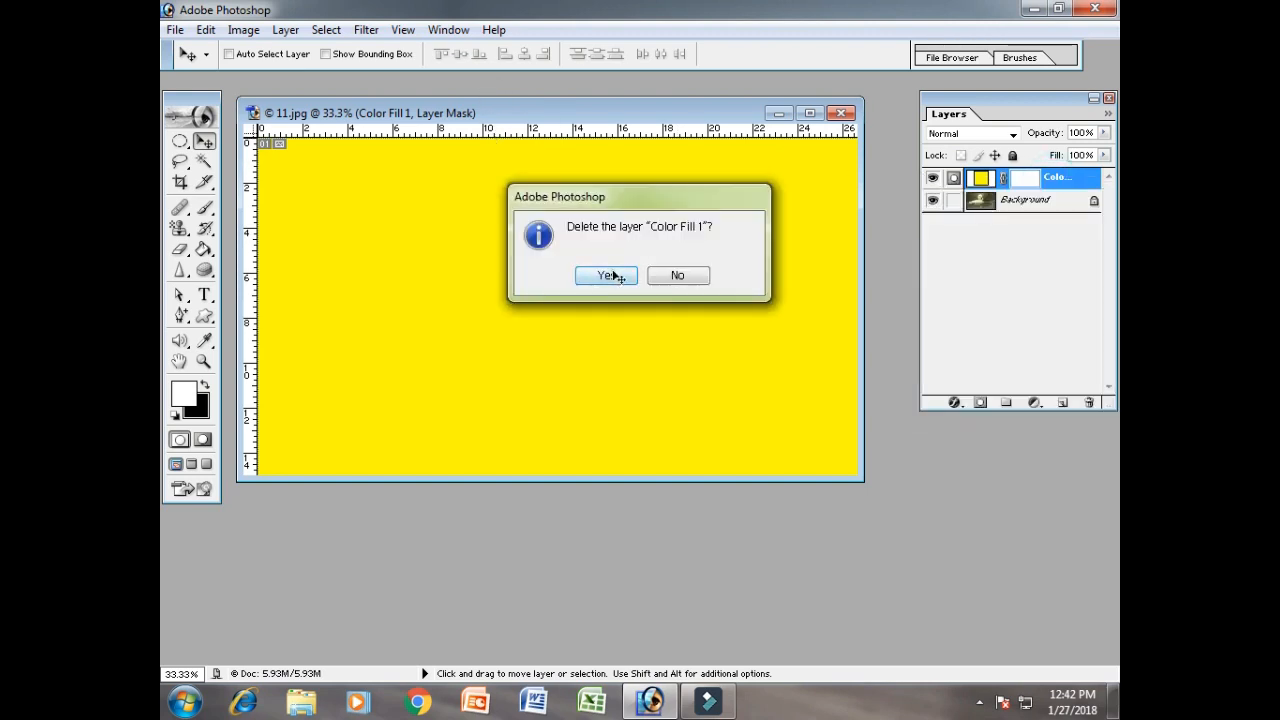
{"action": "left_click", "coordinate": [608, 275]}
Start a Solid Color fill layer named Solid Color 1 with Red label color and Lighten mode
{"action": "left_click", "coordinate": [290, 32]}
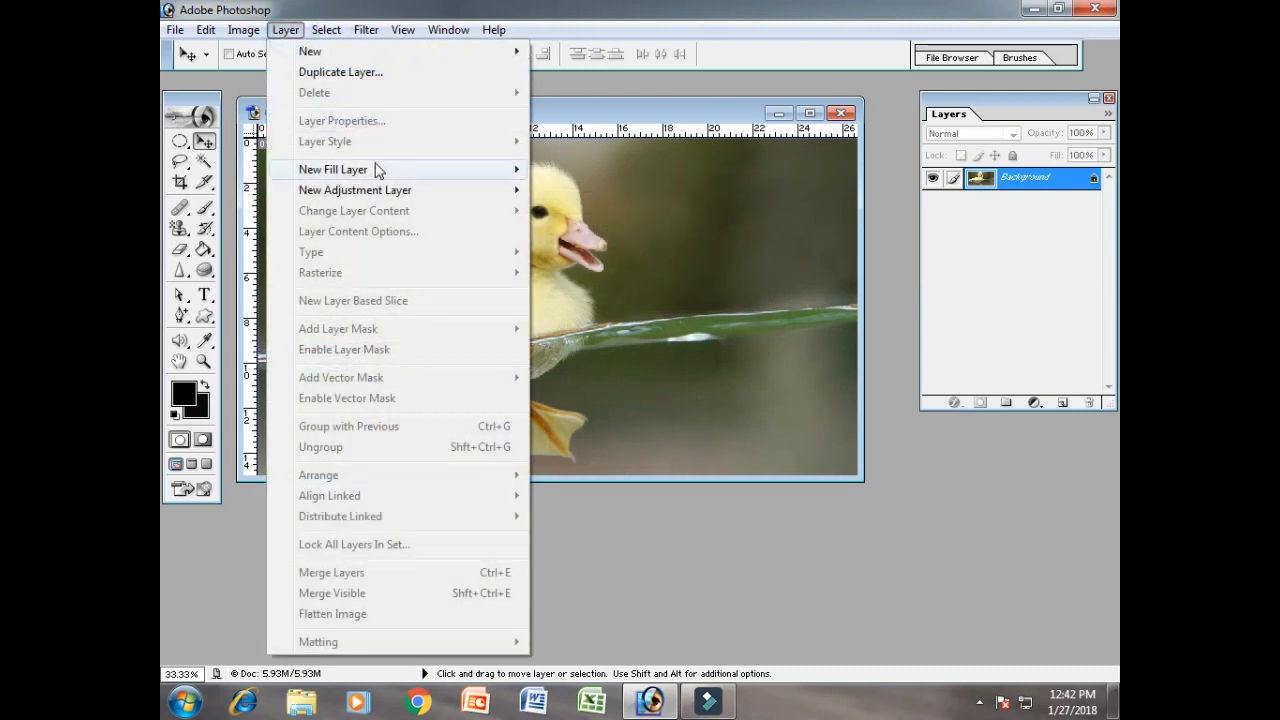
{"action": "mouse_move", "coordinate": [381, 171]}
{"action": "left_click", "coordinate": [568, 171]}
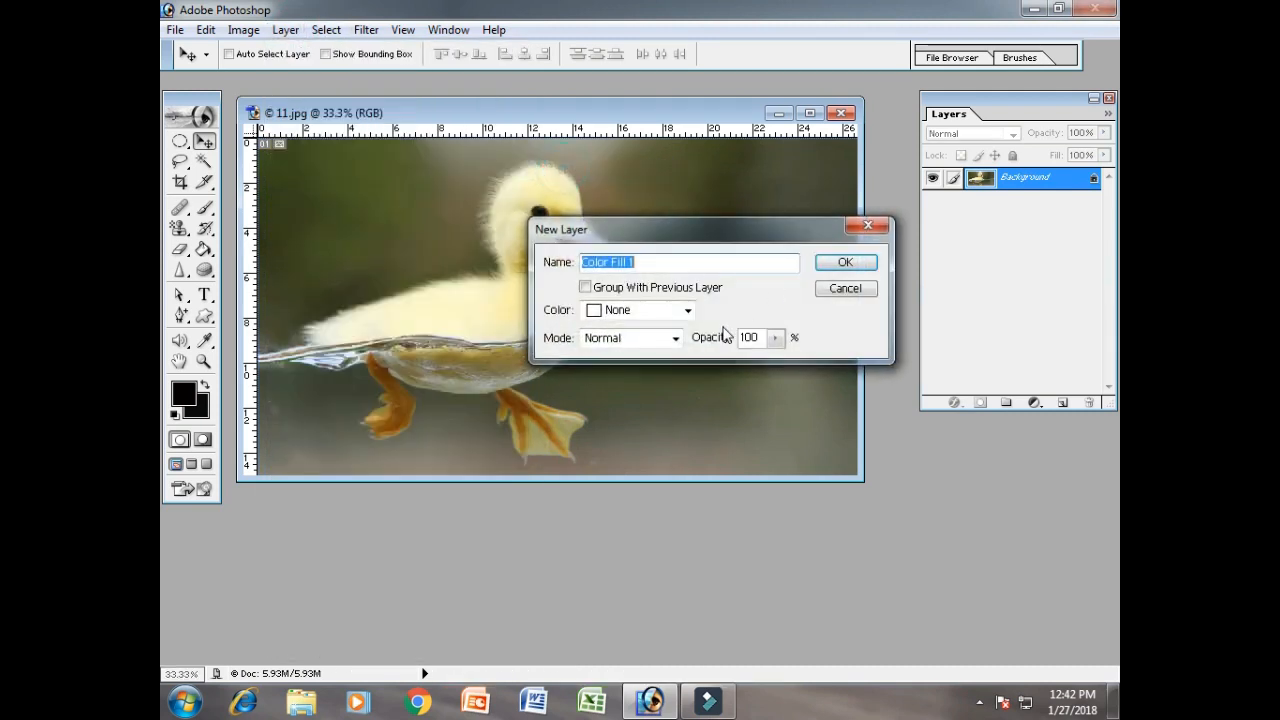
{"action": "left_click", "coordinate": [670, 311]}
{"action": "left_click", "coordinate": [645, 359]}
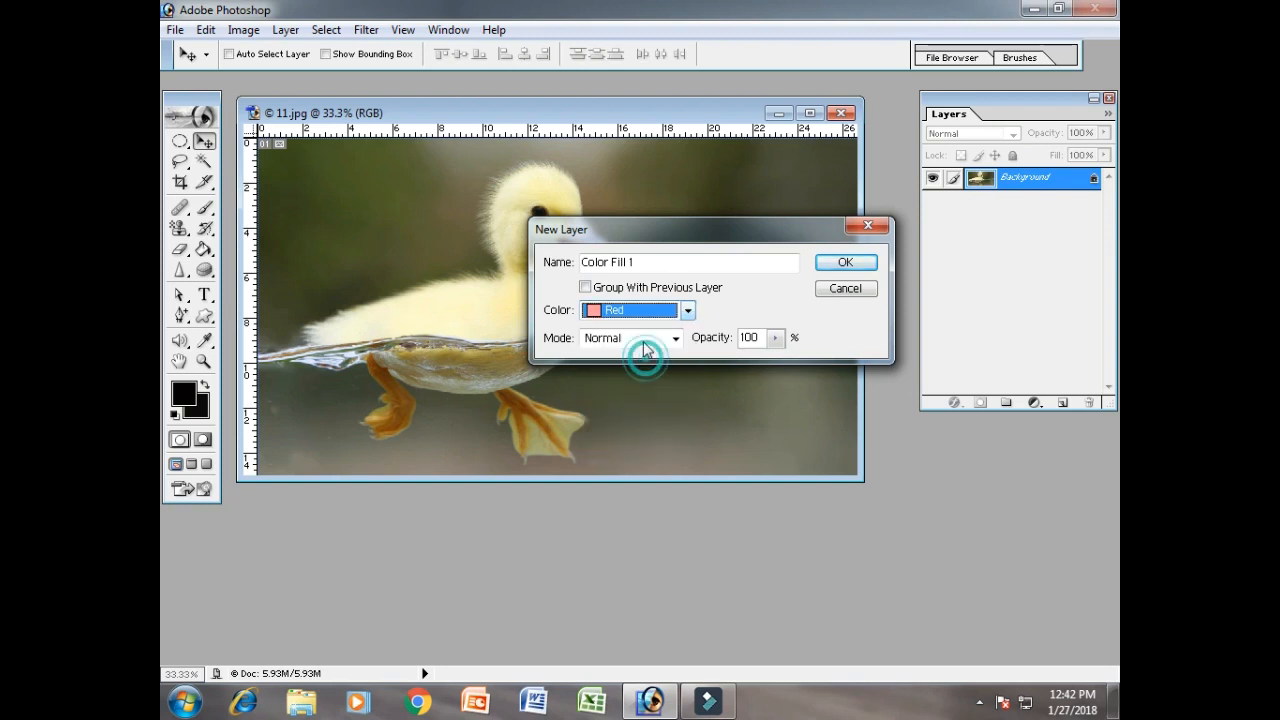
{"action": "left_click_drag", "start_coordinate": [686, 260], "coordinate": [561, 247]}
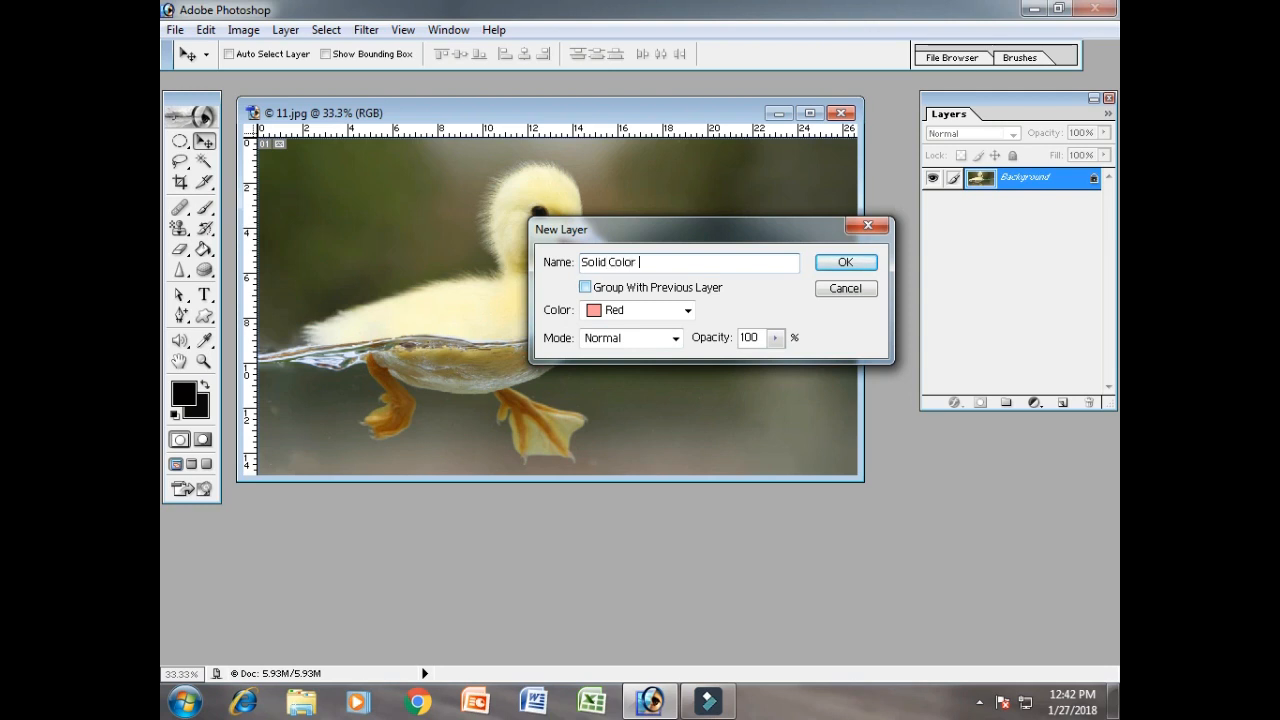
{"action": "left_click", "coordinate": [640, 340]}
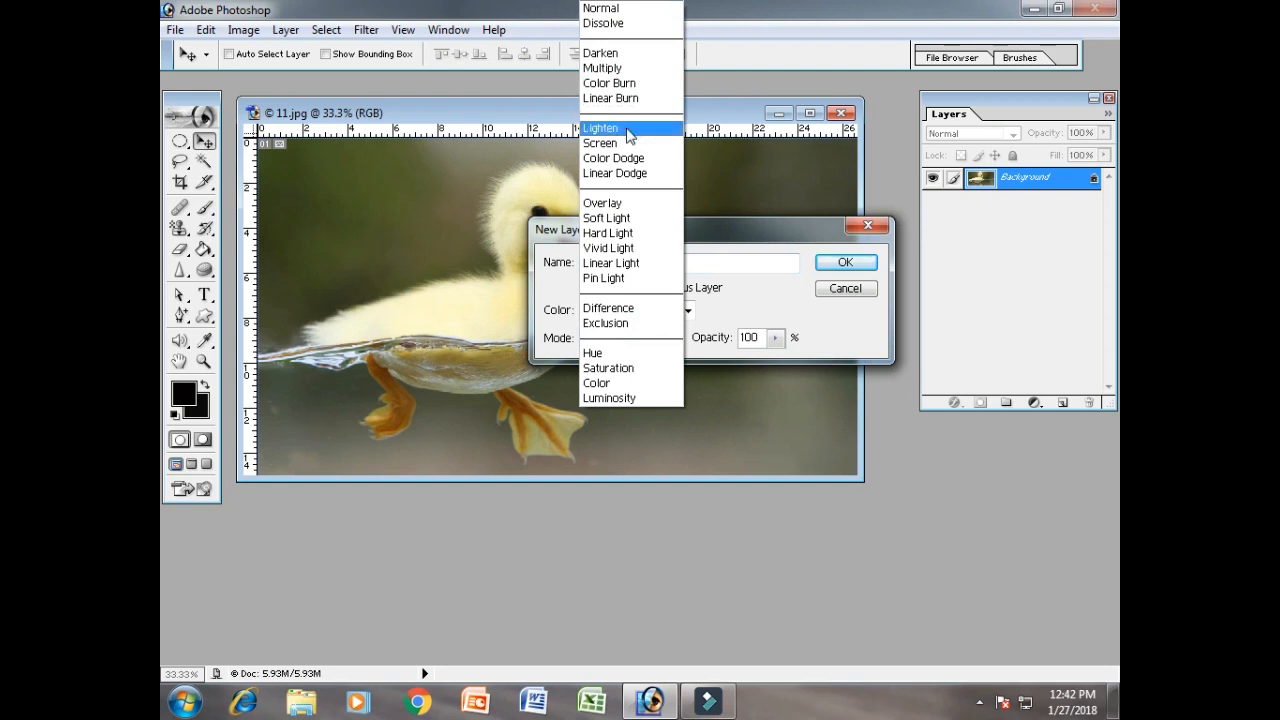
{"action": "left_click", "coordinate": [626, 130]}
{"action": "left_click", "coordinate": [845, 262]}
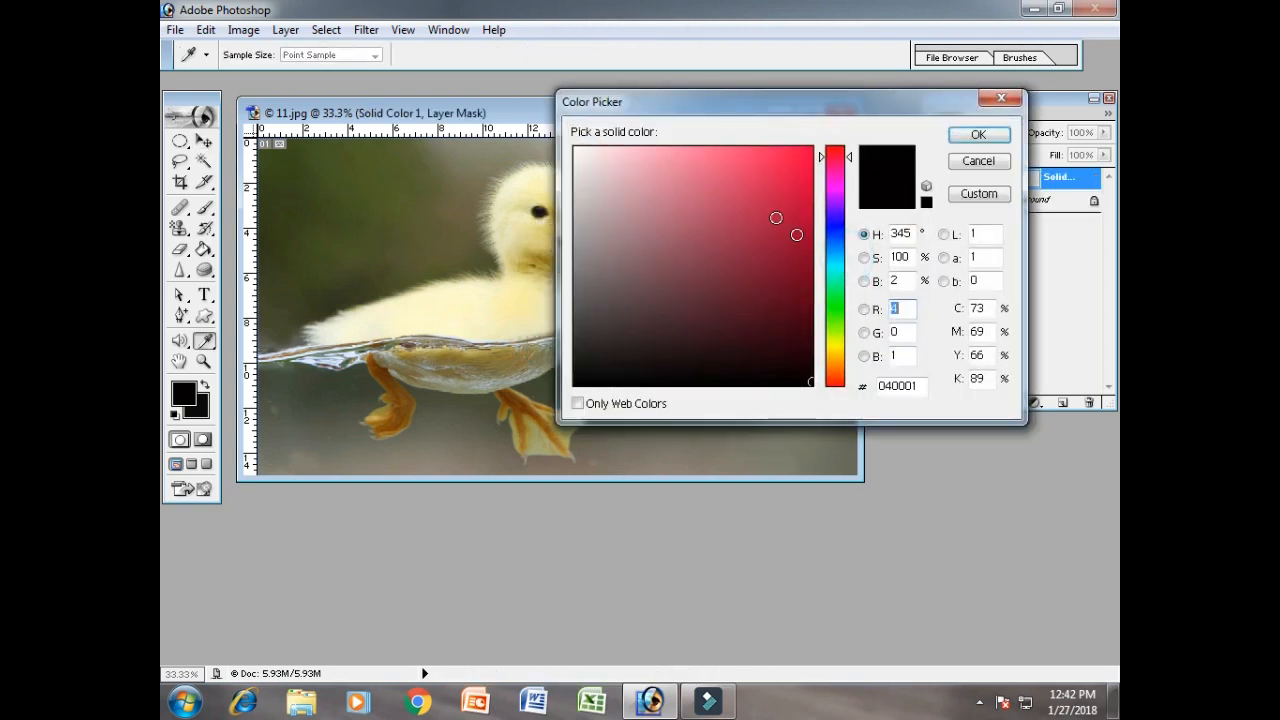
Try a dark crimson (901141) for the Solid Color 1 fill over the duckling, and cancel the layer
{"action": "left_click", "coordinate": [745, 191]}
{"action": "mouse_move", "coordinate": [784, 178]}
{"action": "left_mouse_down"}
{"action": "mouse_move", "coordinate": [806, 168]}
{"action": "mouse_move", "coordinate": [784, 250]}
{"action": "left_mouse_up"}
{"action": "left_click_drag", "start_coordinate": [809, 102], "coordinate": [829, 344]}
{"action": "mouse_move", "coordinate": [851, 412]}
{"action": "left_mouse_down"}
{"action": "mouse_move", "coordinate": [850, 601]}
{"action": "mouse_move", "coordinate": [858, 407]}
{"action": "left_mouse_up"}
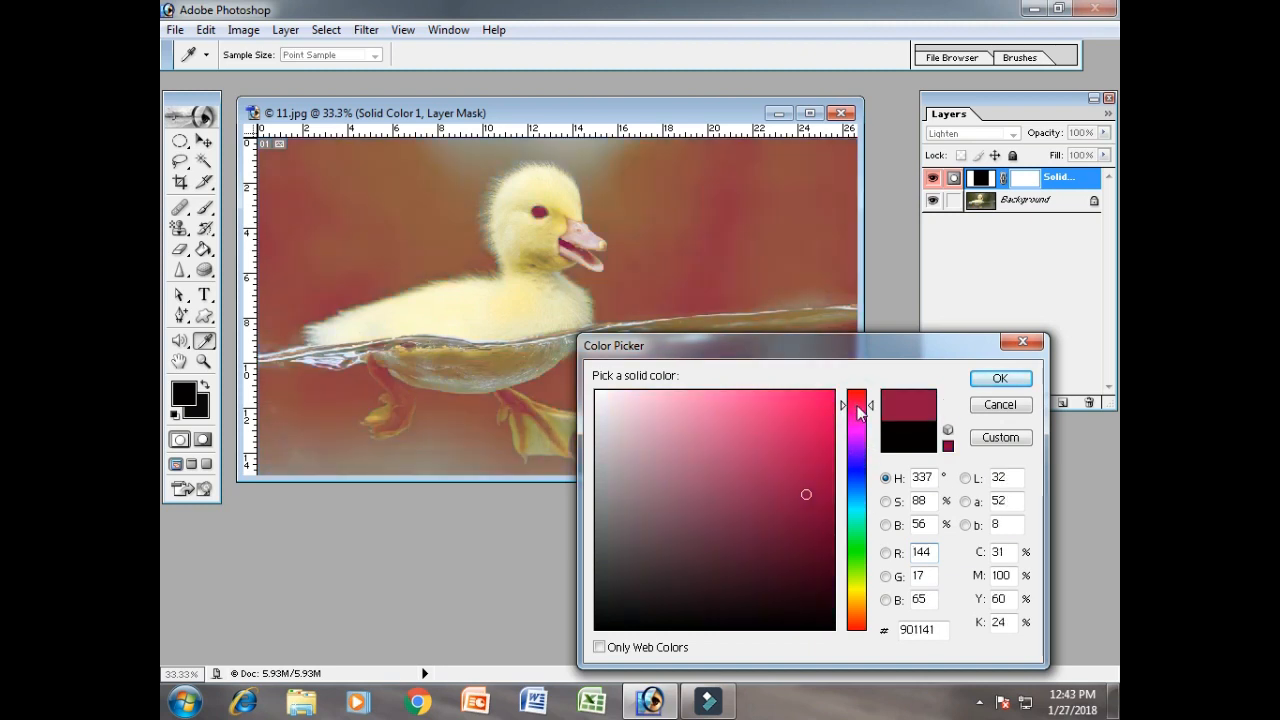
{"action": "left_click", "coordinate": [1010, 406]}
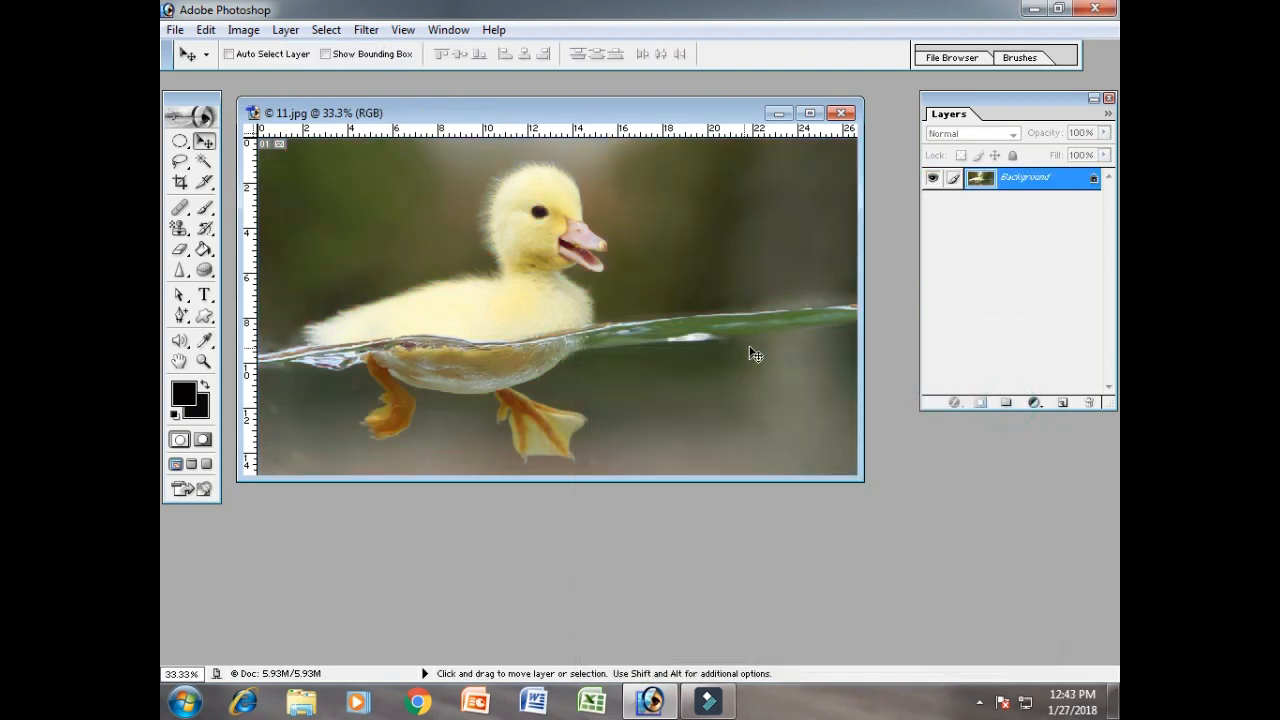
Start a Gradient fill layer with no label color, Normal mode and 100% opacity
{"action": "left_click", "coordinate": [281, 35]}
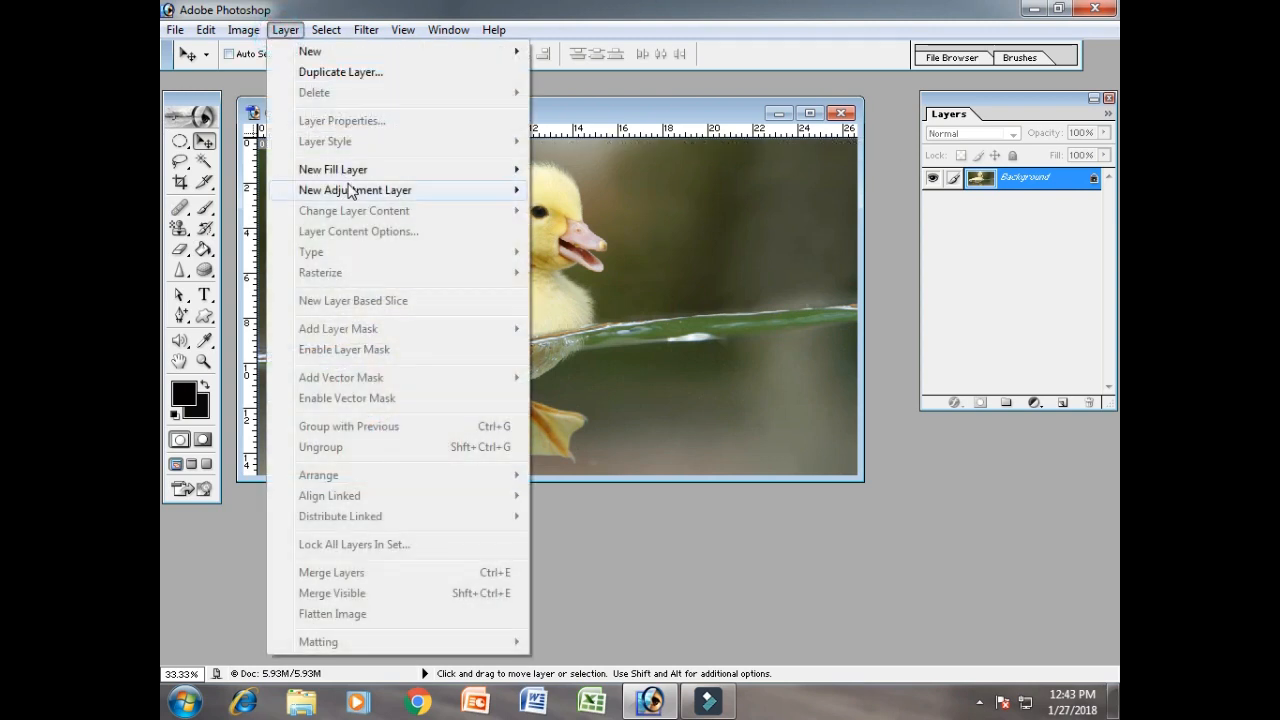
{"action": "mouse_move", "coordinate": [455, 178]}
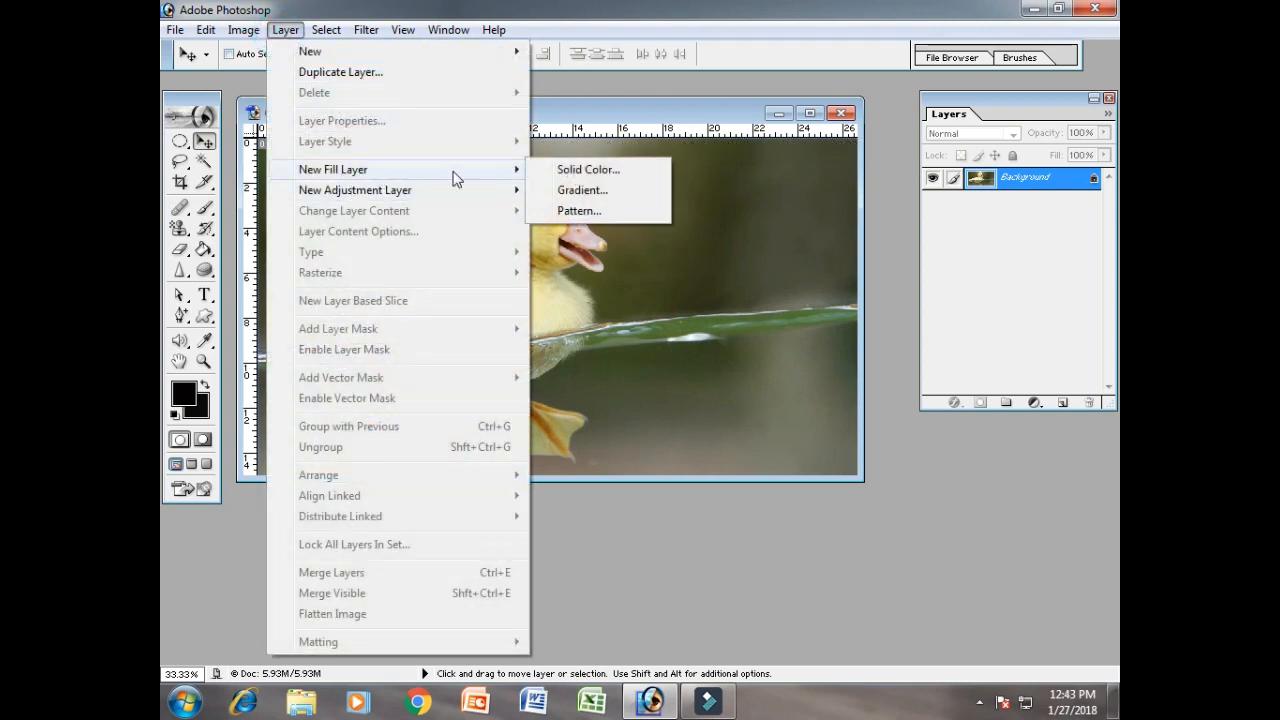
{"action": "left_click", "coordinate": [619, 196]}
{"action": "left_click_drag", "start_coordinate": [790, 238], "coordinate": [978, 97]}
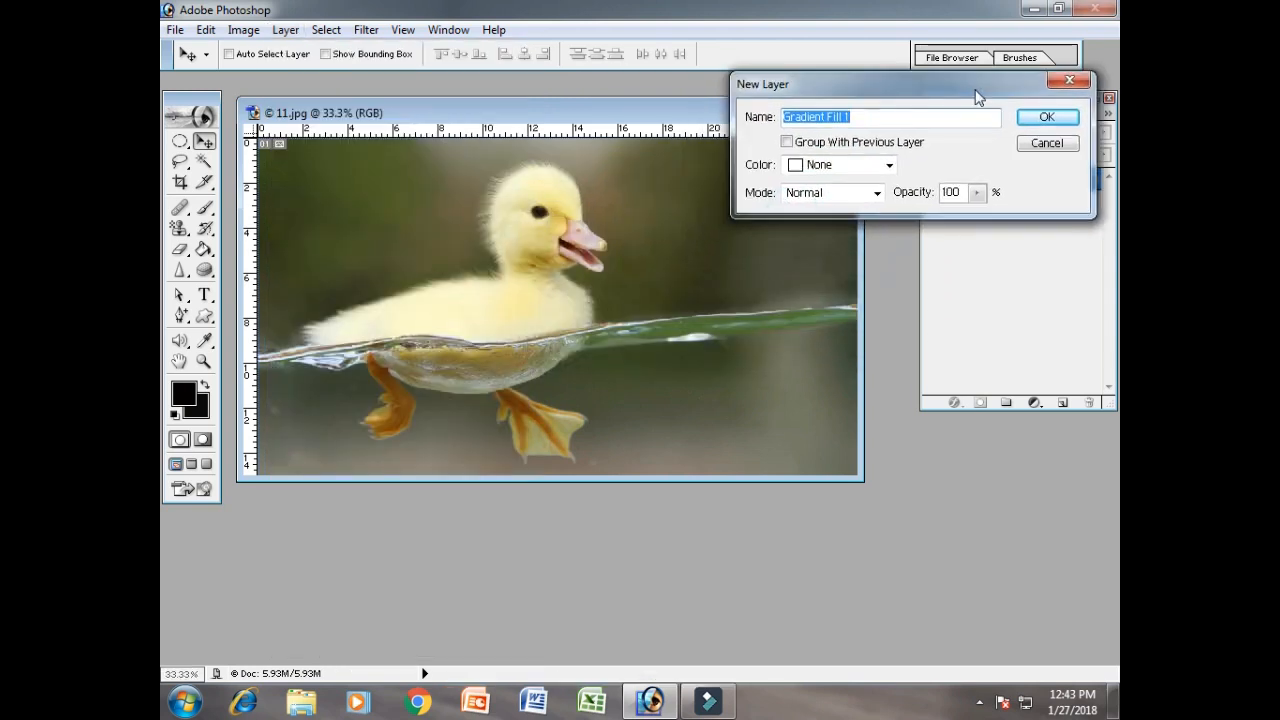
{"action": "left_click", "coordinate": [1046, 117]}
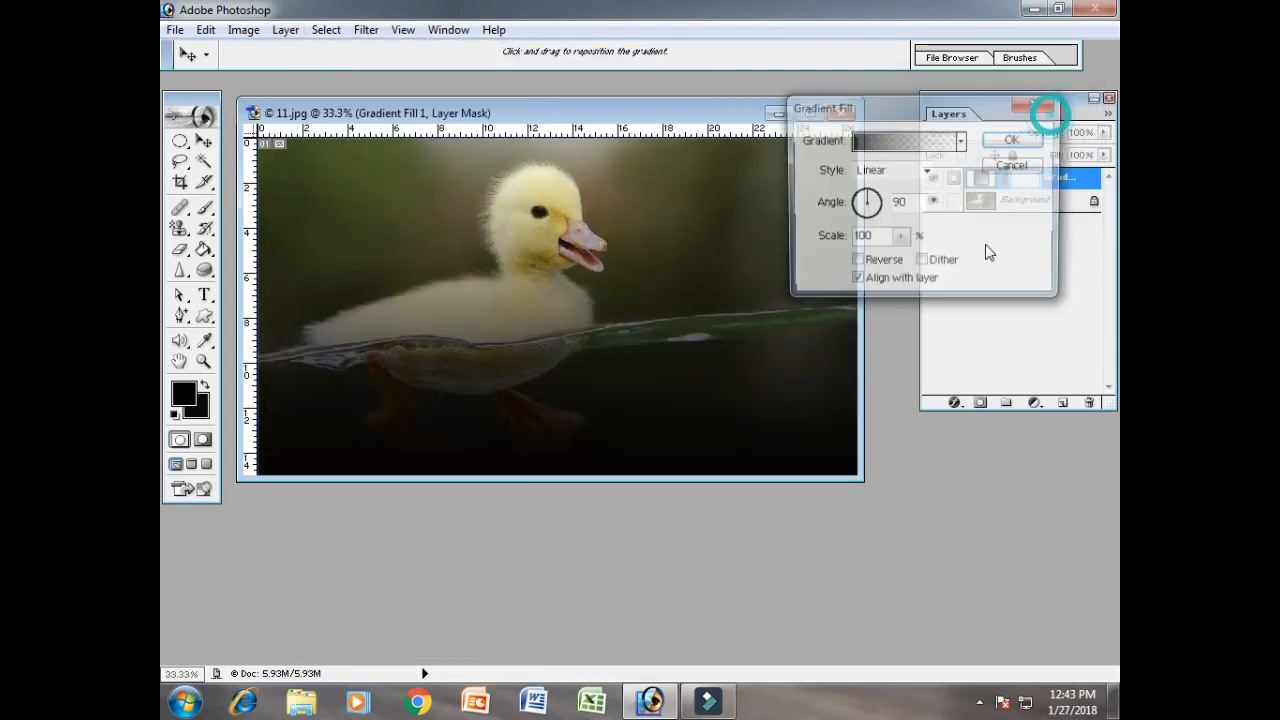
Try several gradient presets for the fill layer, including red-green and rainbow, ending on the orange-yellow-orange one
{"action": "left_click", "coordinate": [961, 140]}
{"action": "left_click", "coordinate": [905, 178]}
{"action": "left_click", "coordinate": [875, 178]}
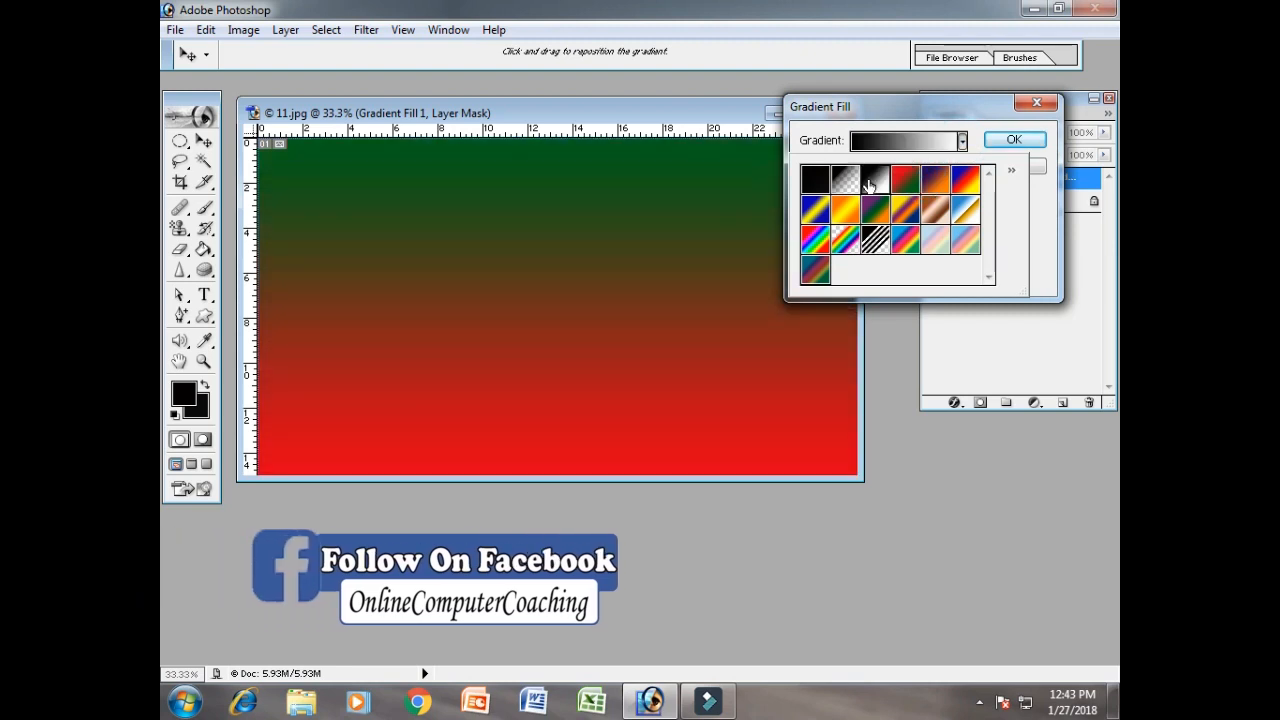
{"action": "left_click", "coordinate": [965, 178]}
{"action": "left_click", "coordinate": [965, 208]}
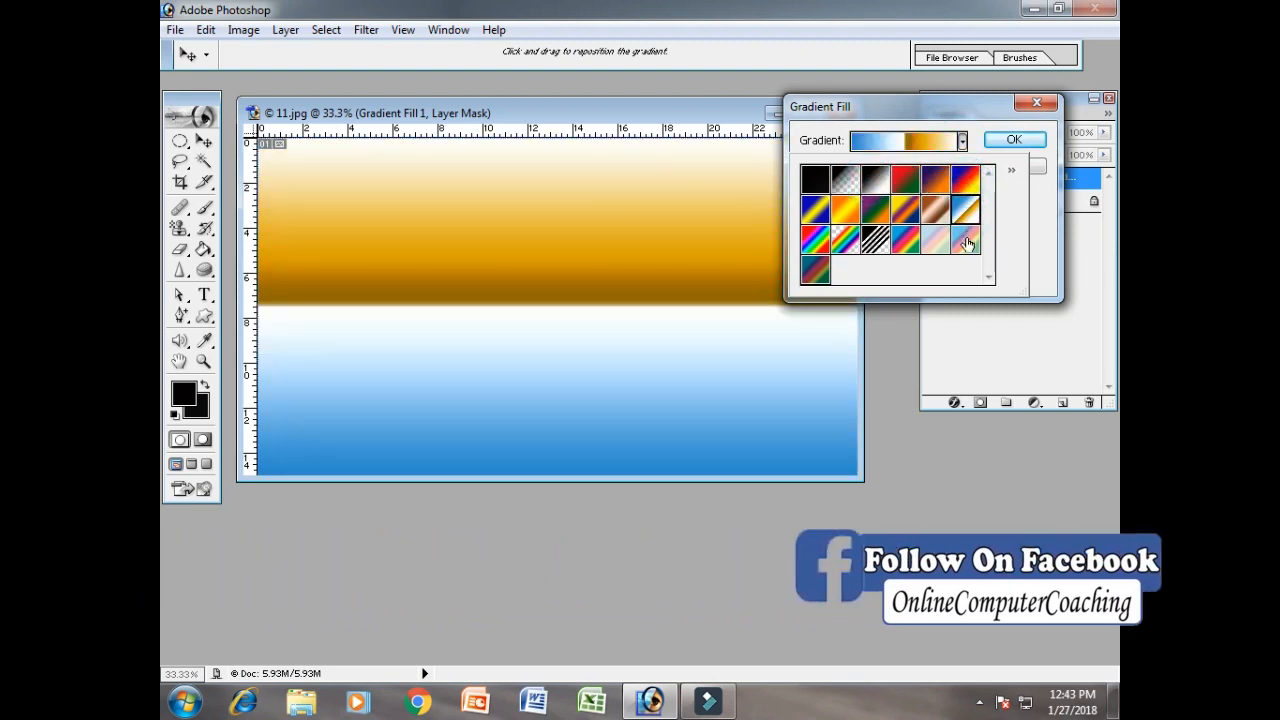
{"action": "left_click", "coordinate": [965, 238]}
{"action": "left_click", "coordinate": [935, 238]}
{"action": "left_click", "coordinate": [902, 240]}
{"action": "left_click", "coordinate": [815, 238]}
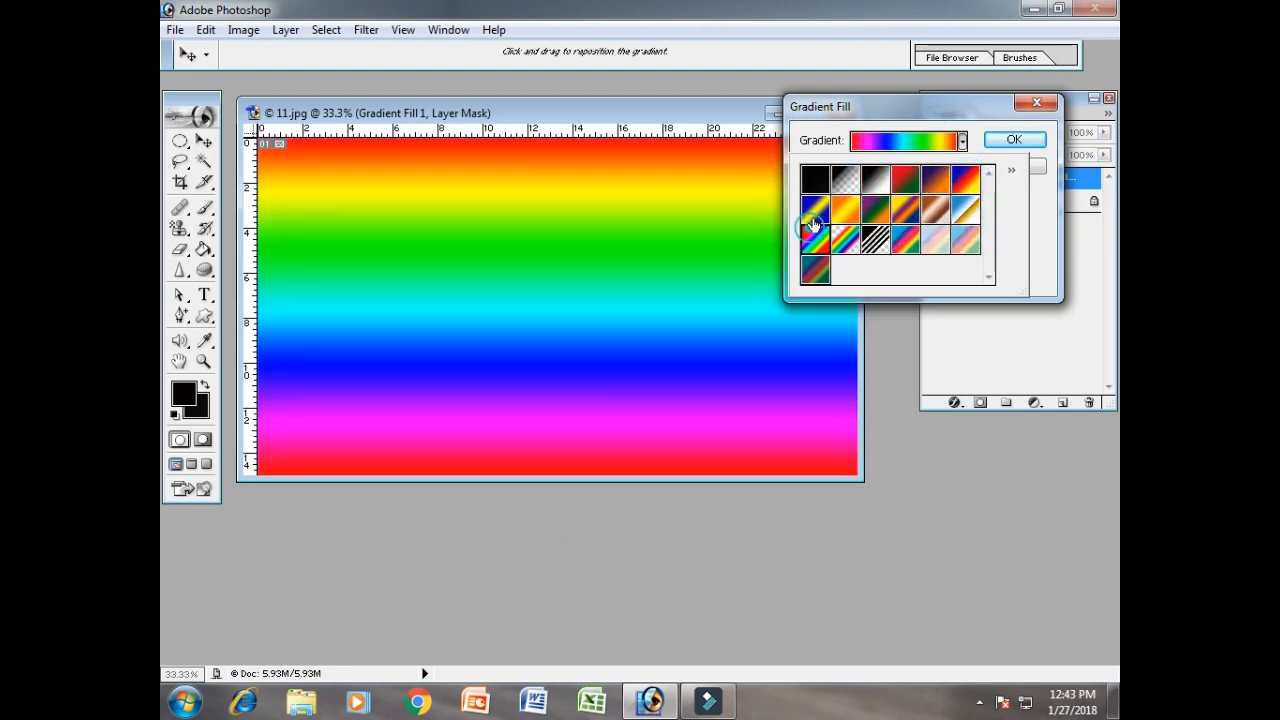
{"action": "left_click", "coordinate": [815, 208]}
{"action": "left_click", "coordinate": [847, 210]}
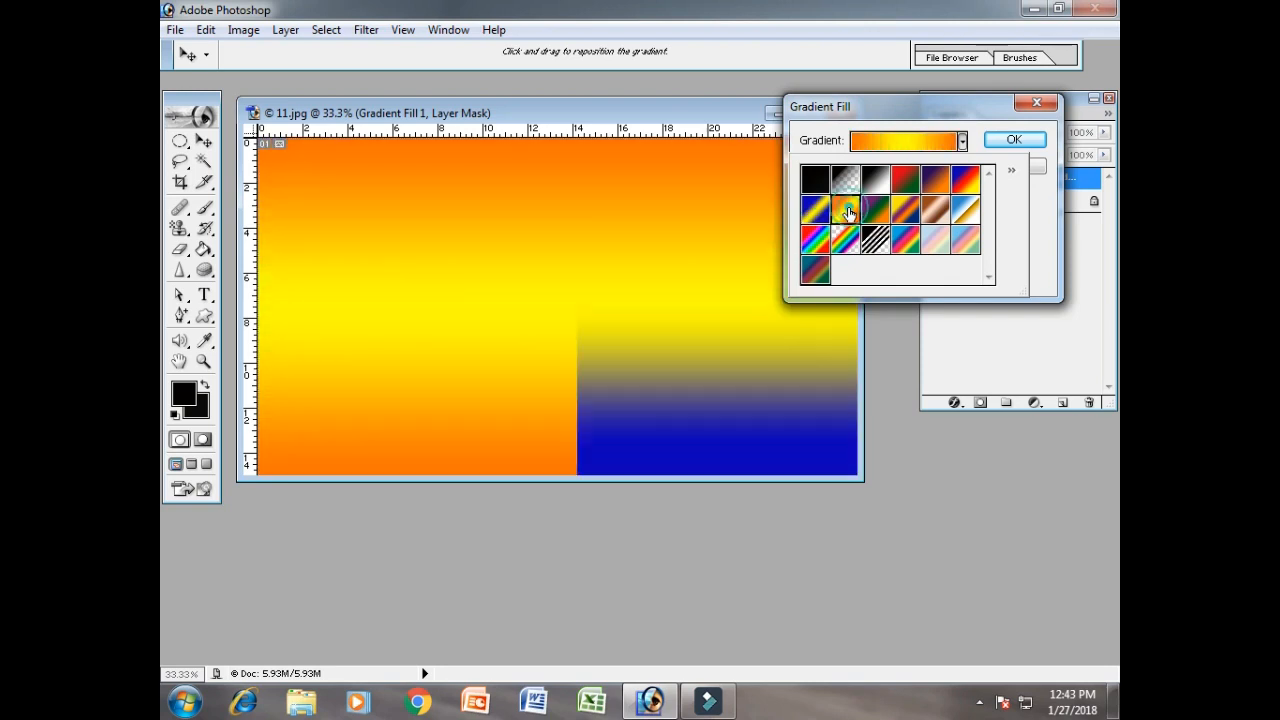
{"action": "left_click", "coordinate": [886, 110]}
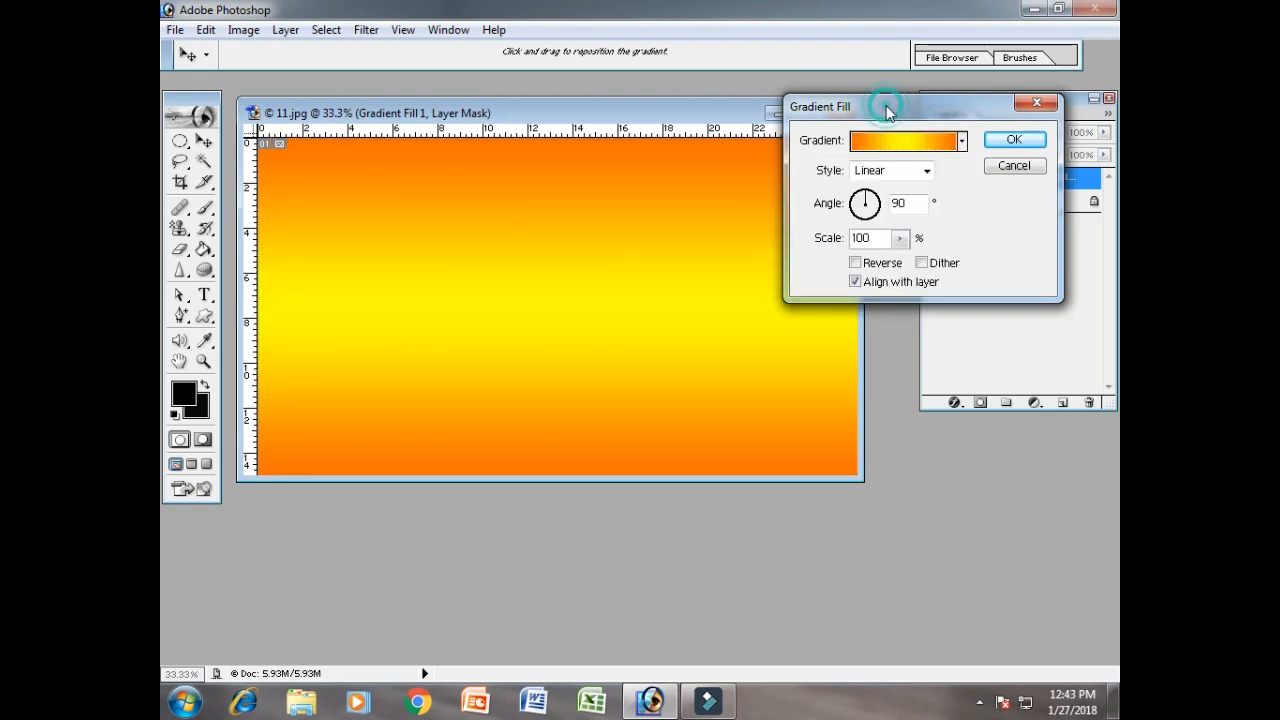
Try the Radial, Angle and Reflected styles on the orange-yellow gradient, and cancel the fill layer
{"action": "left_click", "coordinate": [886, 176]}
{"action": "left_click", "coordinate": [884, 204]}
{"action": "left_click", "coordinate": [890, 170]}
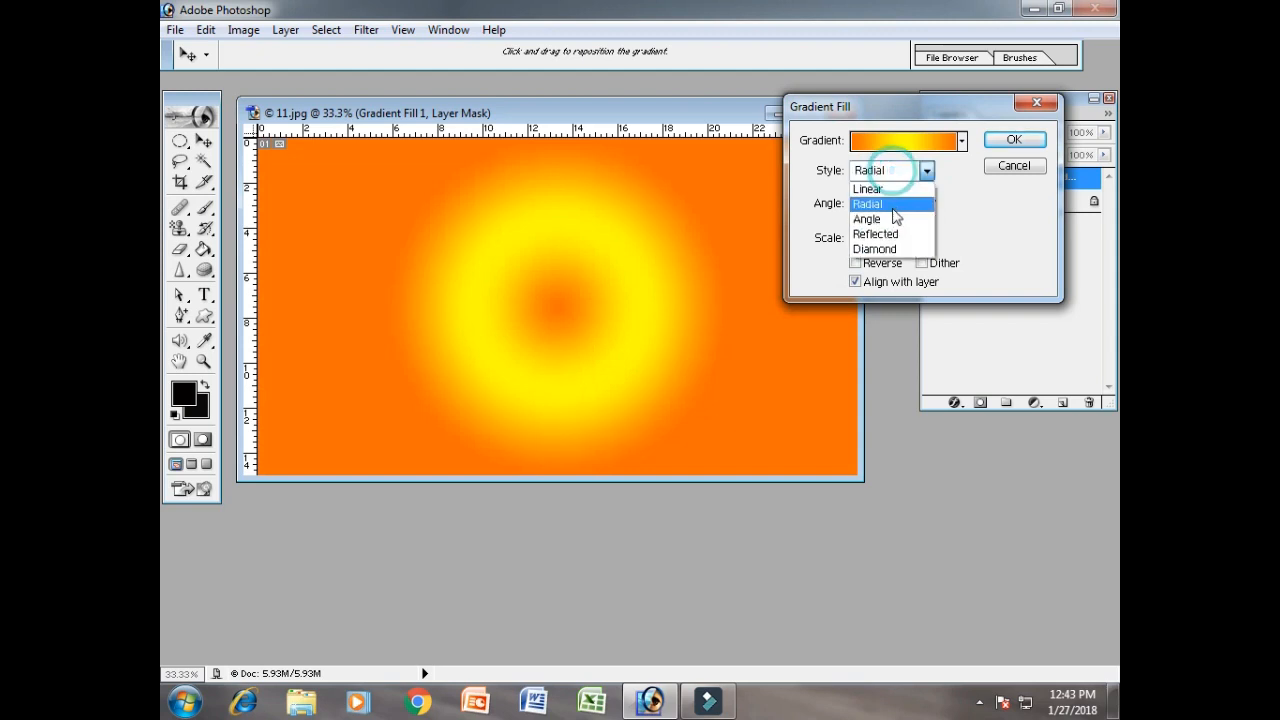
{"action": "left_click", "coordinate": [893, 218]}
{"action": "left_click", "coordinate": [890, 170]}
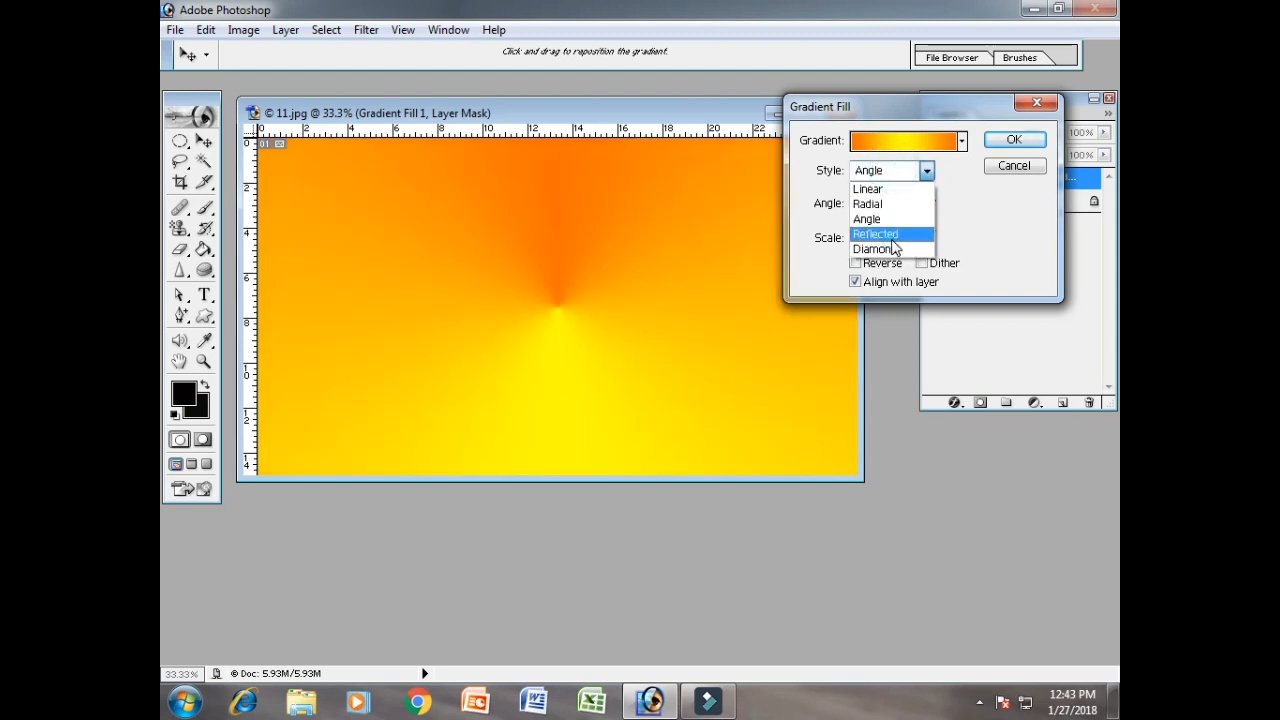
{"action": "left_click", "coordinate": [891, 236]}
{"action": "left_click_drag", "start_coordinate": [901, 238], "coordinate": [915, 266]}
{"action": "left_click", "coordinate": [1012, 166]}
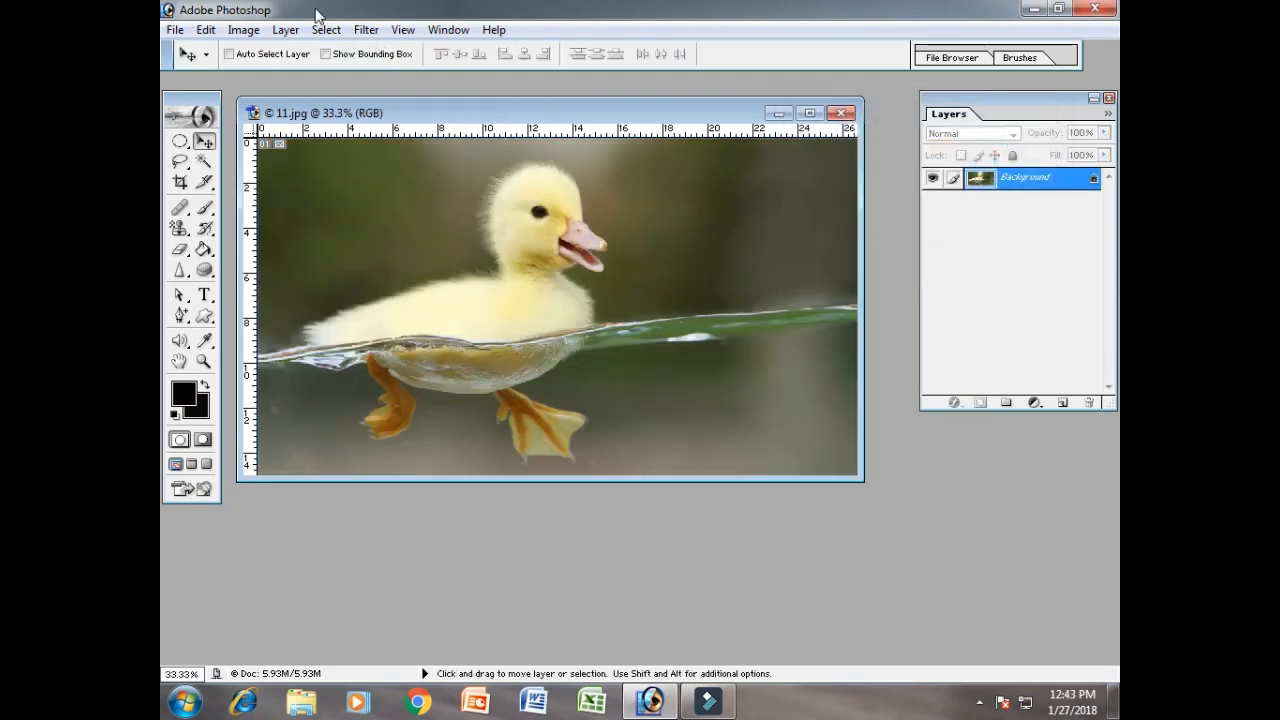
Create a Gradient fill layer over the duckling image with no label color, Lighten mode and 100% opacity
{"action": "left_click", "coordinate": [286, 30]}
{"action": "mouse_move", "coordinate": [380, 172]}
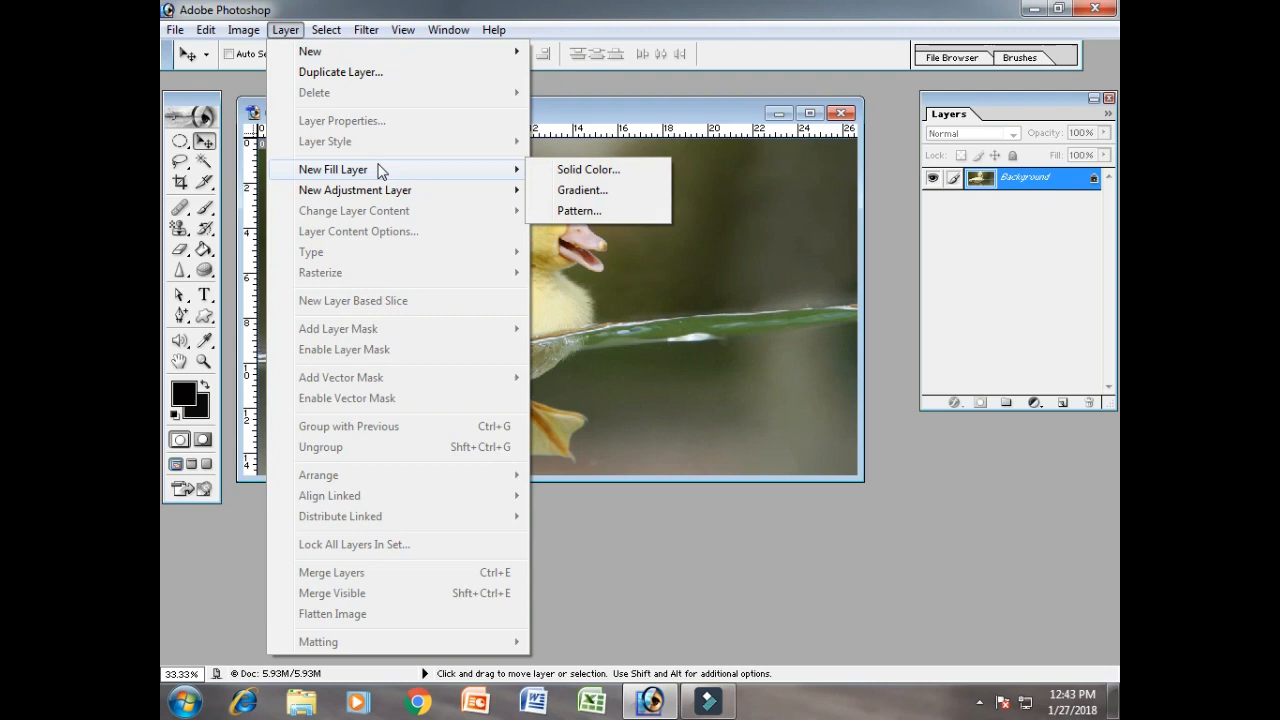
{"action": "left_click", "coordinate": [627, 190]}
{"action": "left_click", "coordinate": [860, 195]}
{"action": "left_click", "coordinate": [845, 210]}
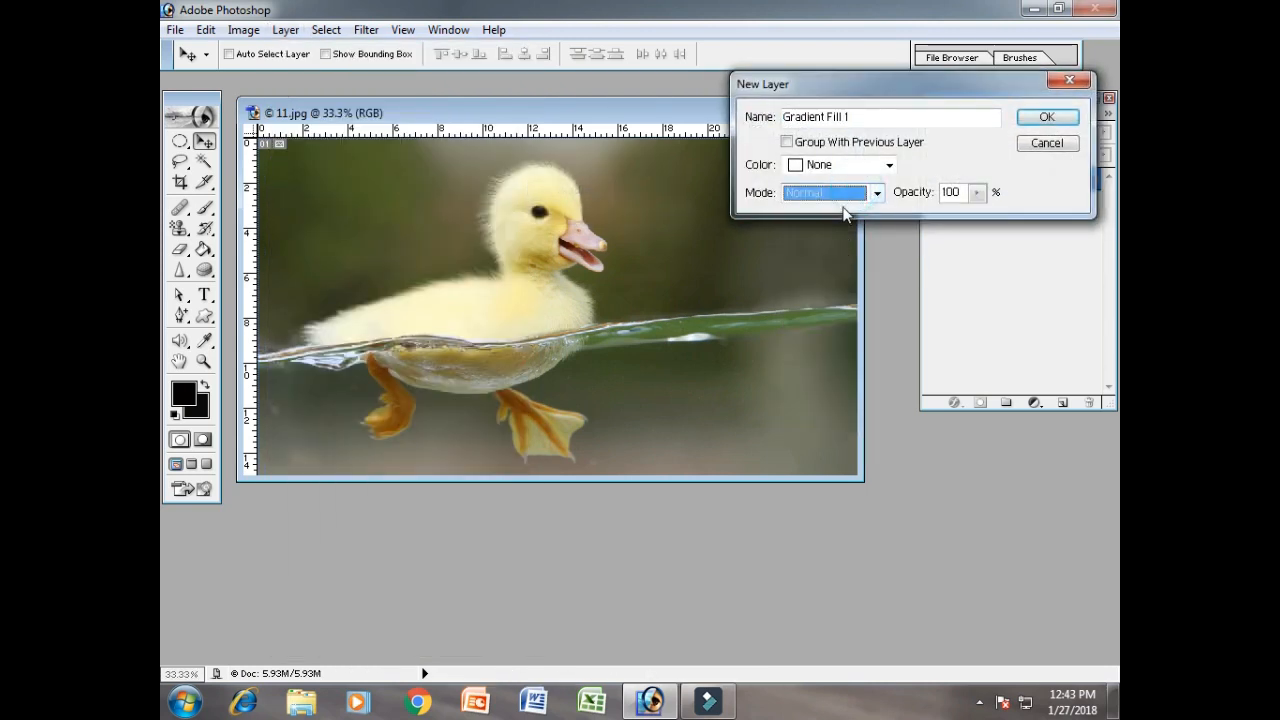
{"action": "left_click", "coordinate": [843, 200]}
{"action": "left_click", "coordinate": [828, 330]}
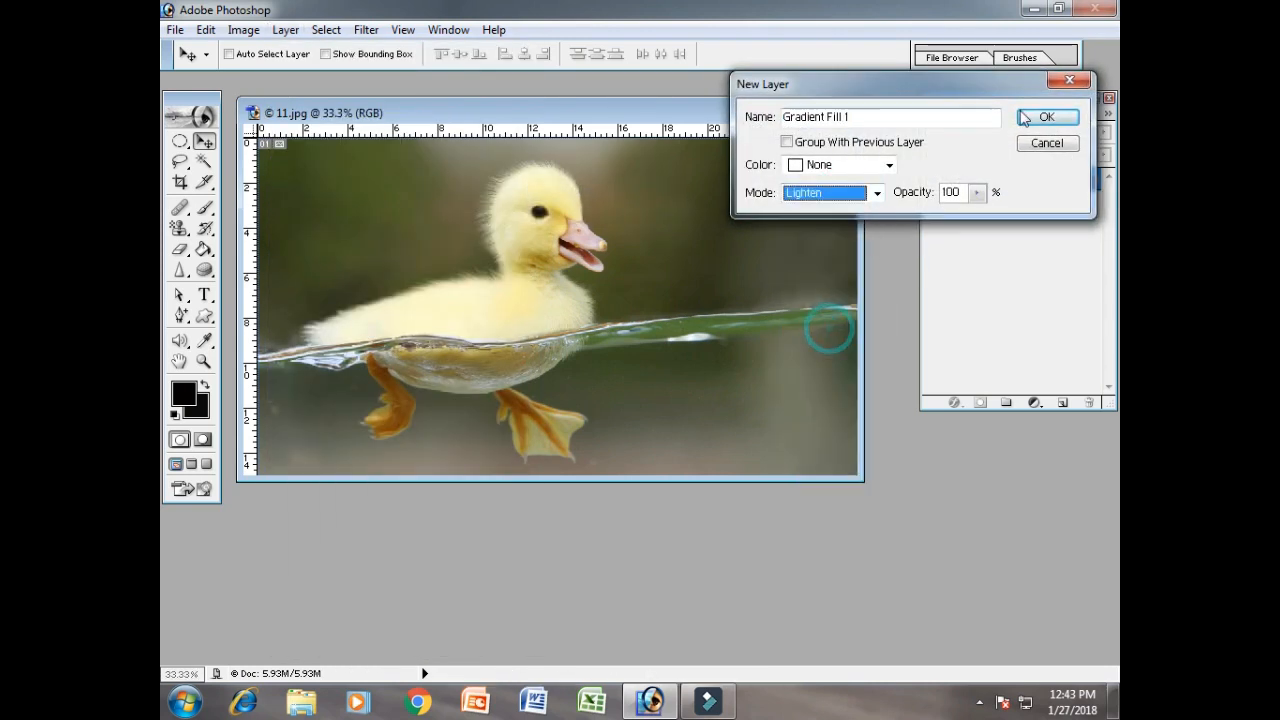
{"action": "left_click", "coordinate": [1040, 117]}
Try several gradient presets over the duckling in Lighten mode, including pastel rainbow and violet-green-orange, and cancel the Gradient fill layer
{"action": "left_click", "coordinate": [961, 141]}
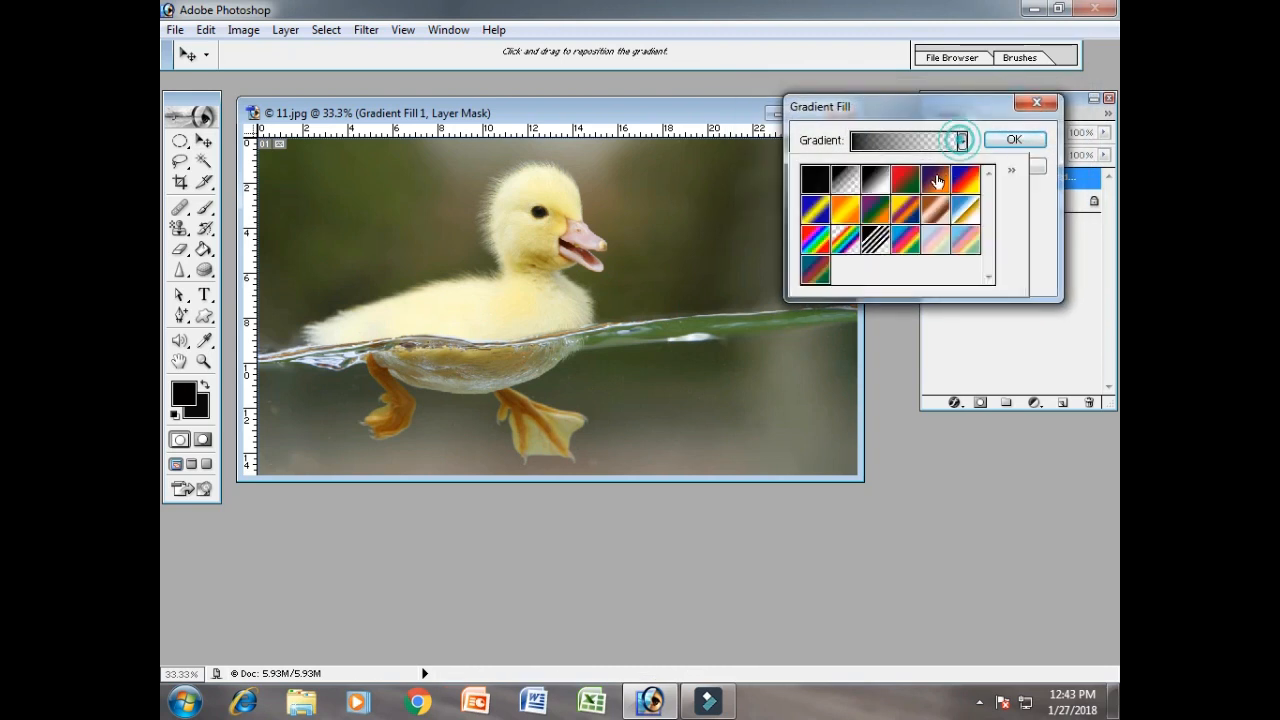
{"action": "left_click", "coordinate": [935, 179]}
{"action": "left_click", "coordinate": [904, 179]}
{"action": "left_click", "coordinate": [845, 210]}
{"action": "left_click", "coordinate": [815, 209]}
{"action": "left_click", "coordinate": [815, 239]}
{"action": "left_click", "coordinate": [875, 240]}
{"action": "left_click", "coordinate": [935, 209]}
{"action": "left_click", "coordinate": [965, 209]}
{"action": "left_click", "coordinate": [958, 237]}
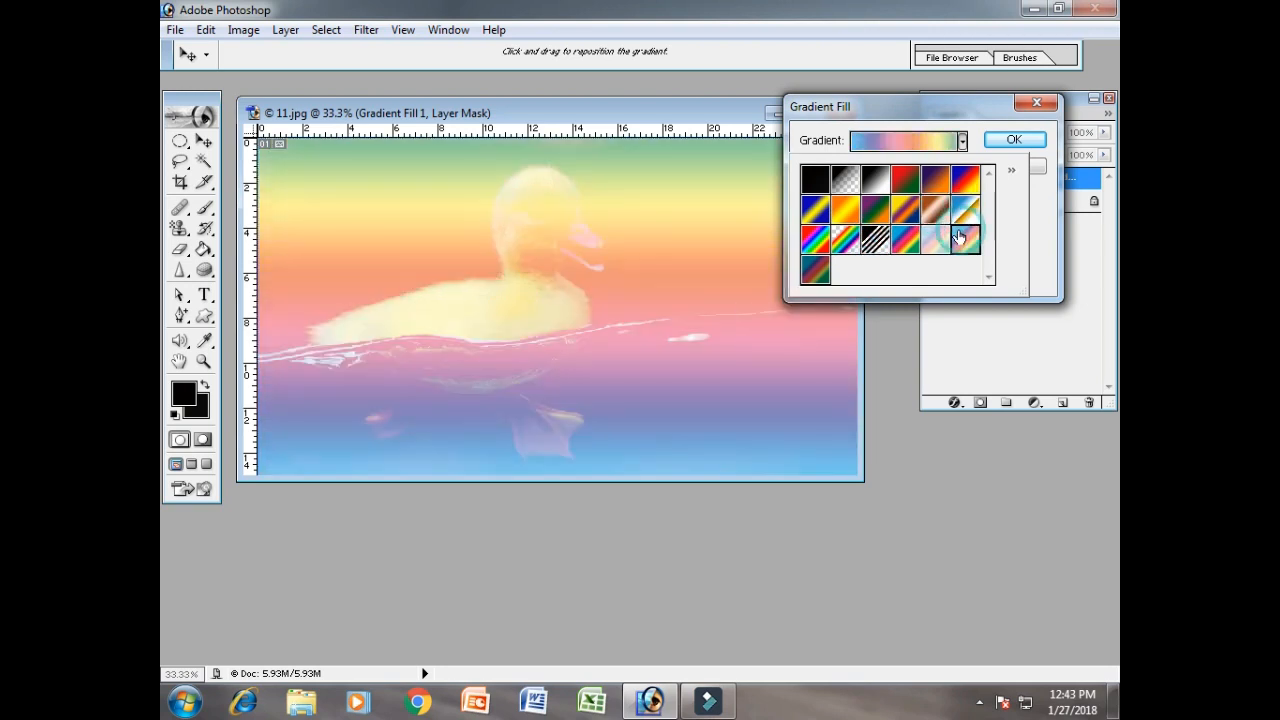
{"action": "left_click", "coordinate": [845, 209]}
{"action": "left_click", "coordinate": [875, 209]}
{"action": "left_click", "coordinate": [1045, 167]}
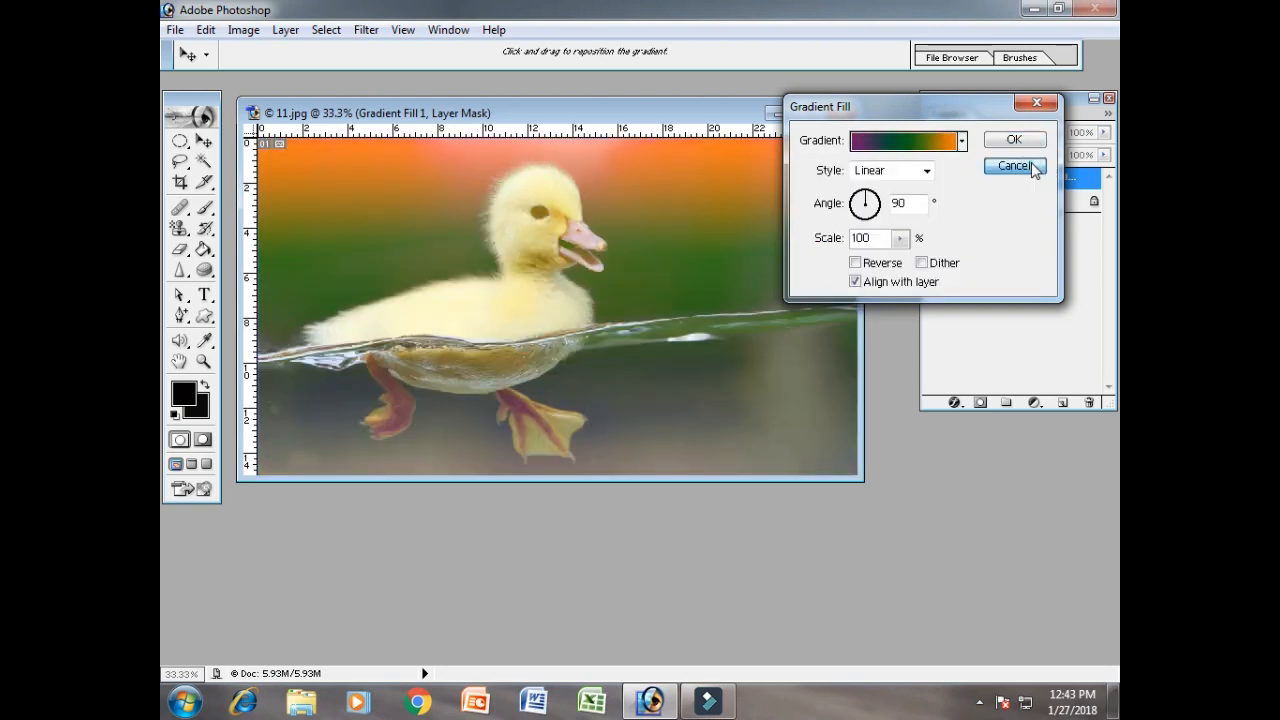
{"action": "left_click", "coordinate": [1010, 166]}
Start a Pattern fill layer over the duckling image with a Green label color, Normal mode and 100% opacity
{"action": "left_click", "coordinate": [285, 29]}
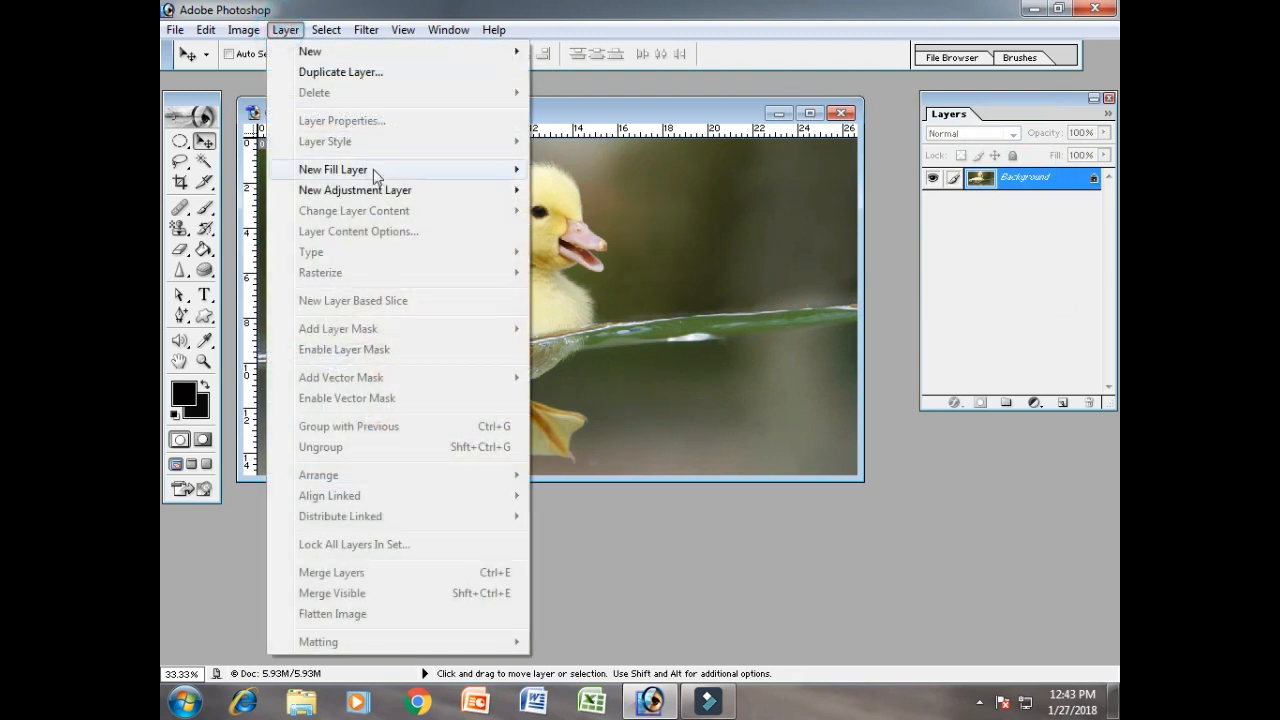
{"action": "mouse_move", "coordinate": [497, 170]}
{"action": "left_click", "coordinate": [608, 211]}
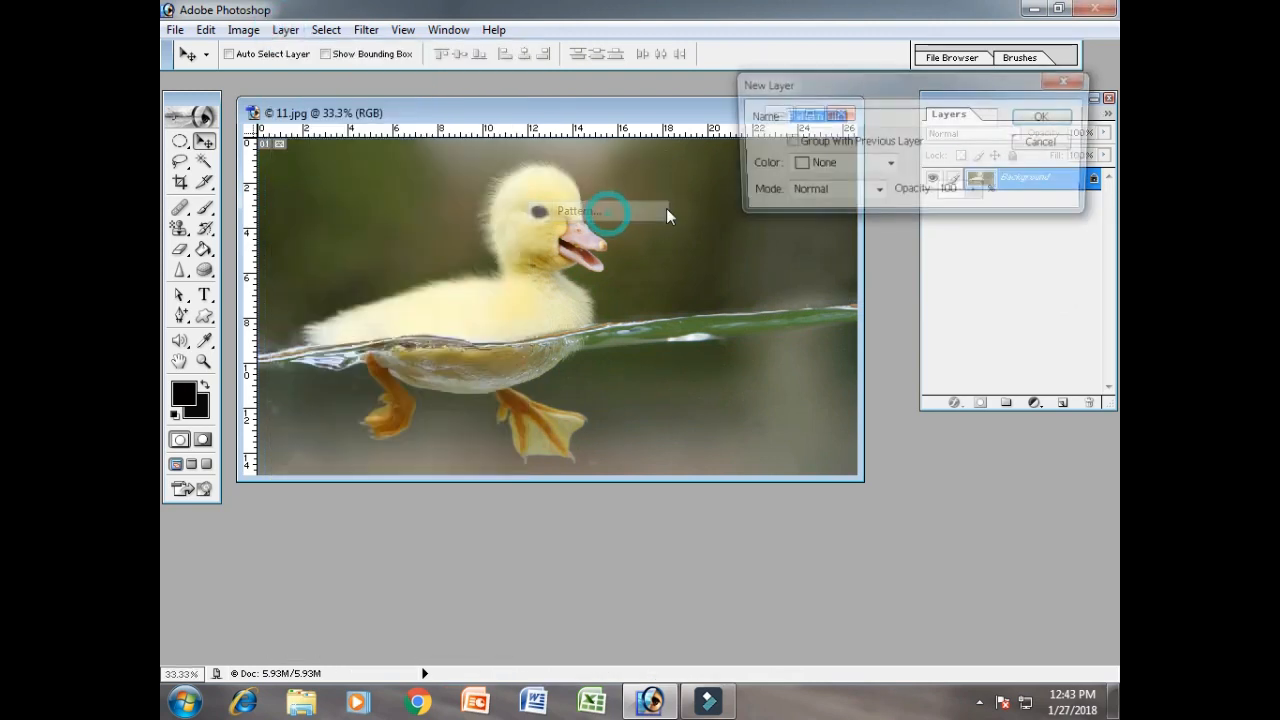
{"action": "left_click", "coordinate": [889, 165]}
{"action": "left_click", "coordinate": [838, 259]}
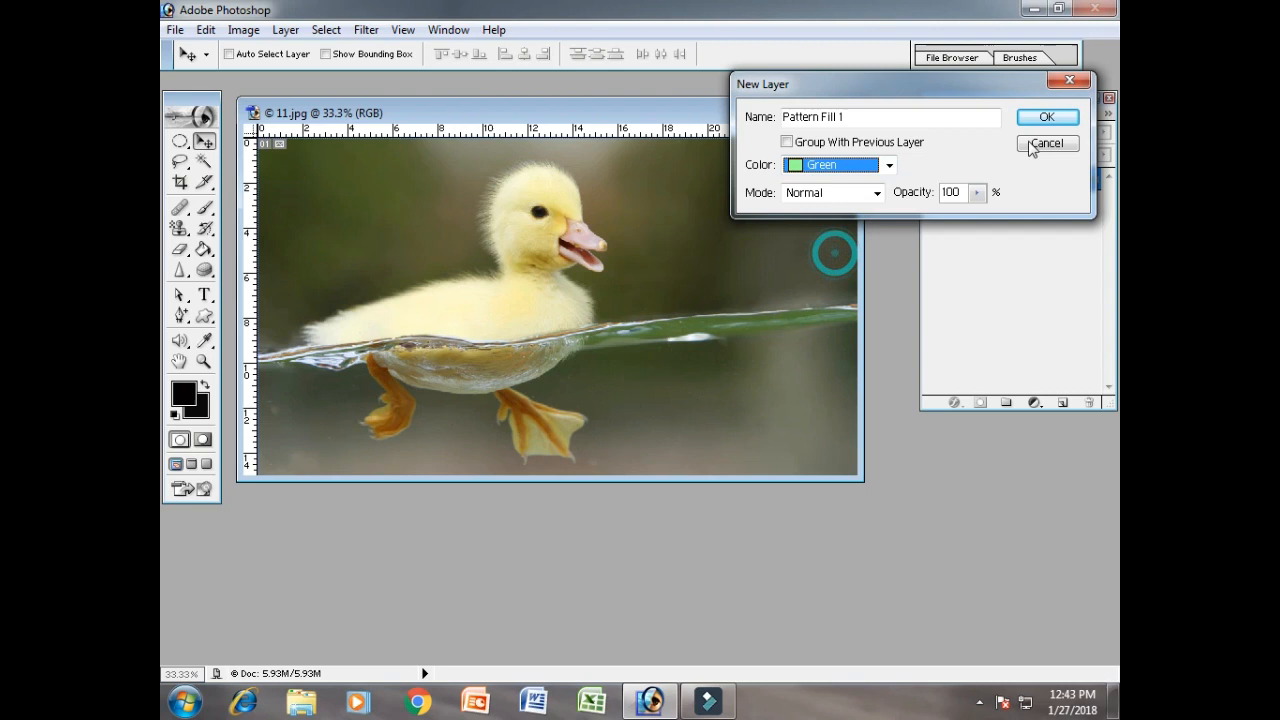
{"action": "left_click", "coordinate": [1045, 117]}
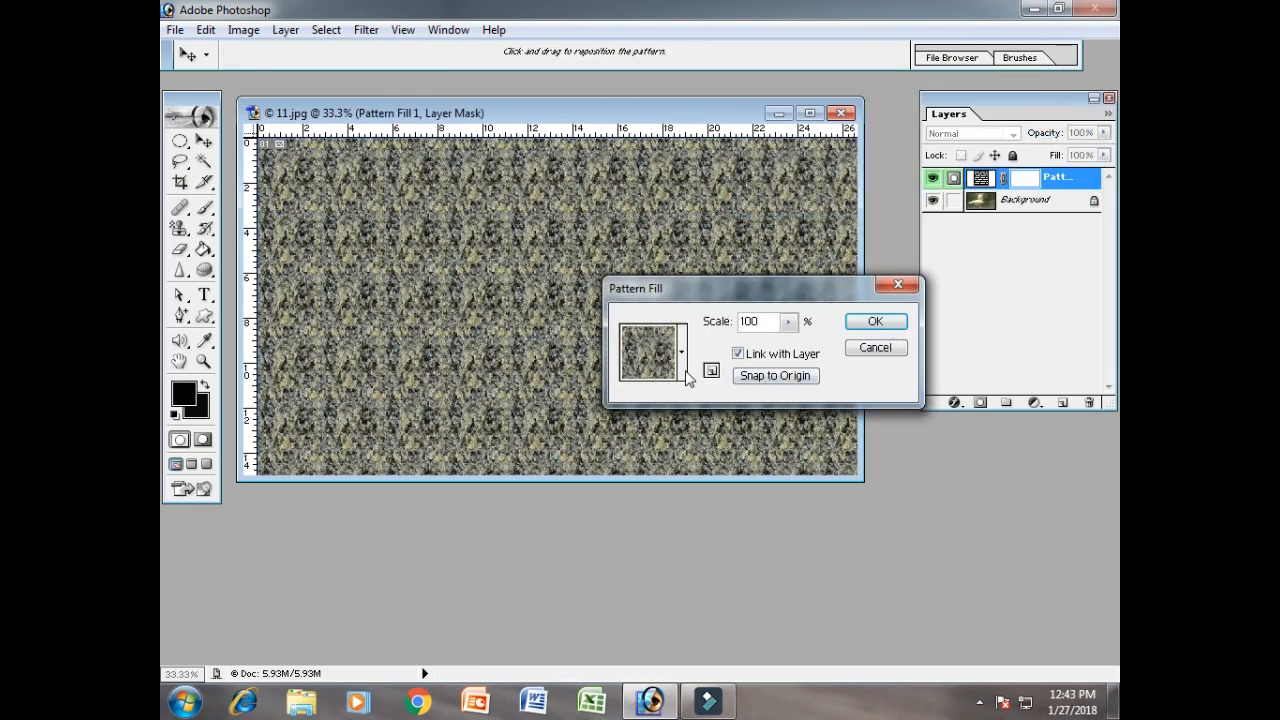
Try several texture and photo patterns for the fill layer, including the blue bubbles, ending on the baby photo with the pink background
{"action": "left_click", "coordinate": [682, 353]}
{"action": "left_click", "coordinate": [681, 409]}
{"action": "left_click", "coordinate": [651, 408]}
{"action": "left_click", "coordinate": [619, 410]}
{"action": "left_click", "coordinate": [590, 409]}
{"action": "left_click", "coordinate": [560, 409]}
{"action": "left_click", "coordinate": [559, 442]}
{"action": "left_click", "coordinate": [561, 468]}
{"action": "double_click", "coordinate": [589, 470]}
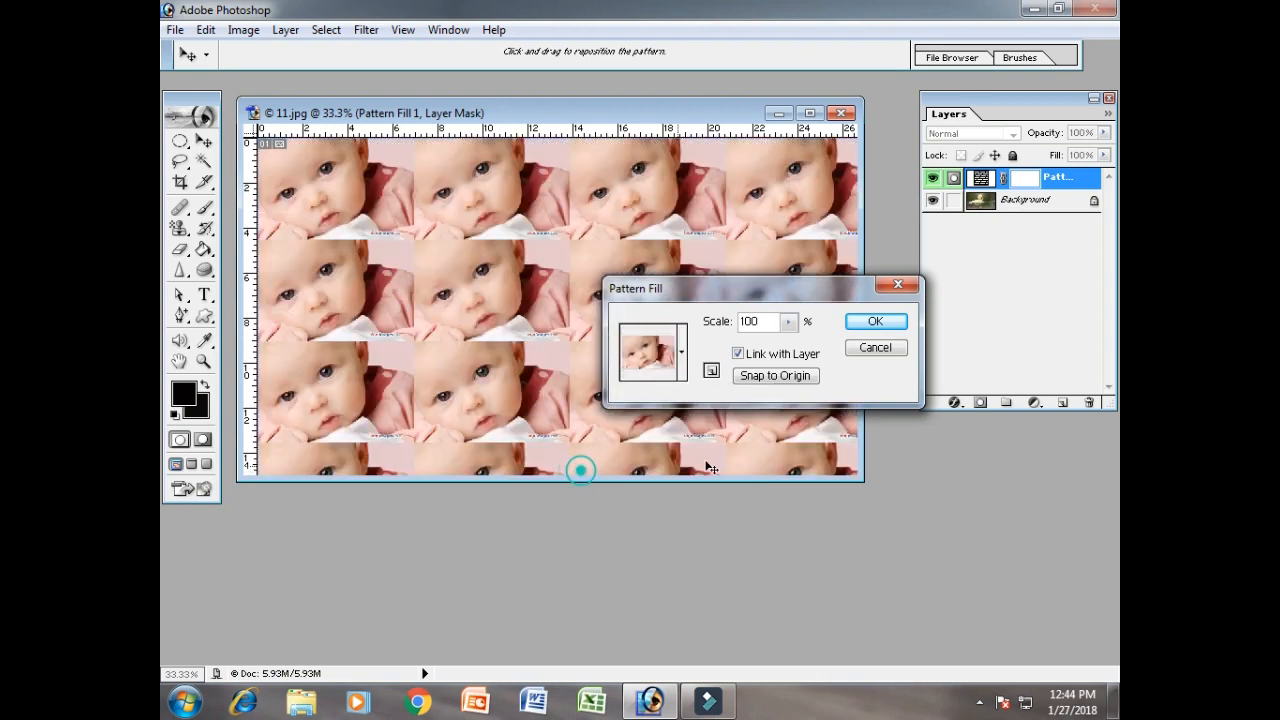
Try other photo patterns from the third and fourth rows of swatches, including the yellow duck and the desert dune
{"action": "left_click", "coordinate": [683, 352]}
{"action": "left_click", "coordinate": [710, 468]}
{"action": "left_click", "coordinate": [710, 500]}
{"action": "left_click", "coordinate": [678, 500]}
{"action": "left_click", "coordinate": [619, 500]}
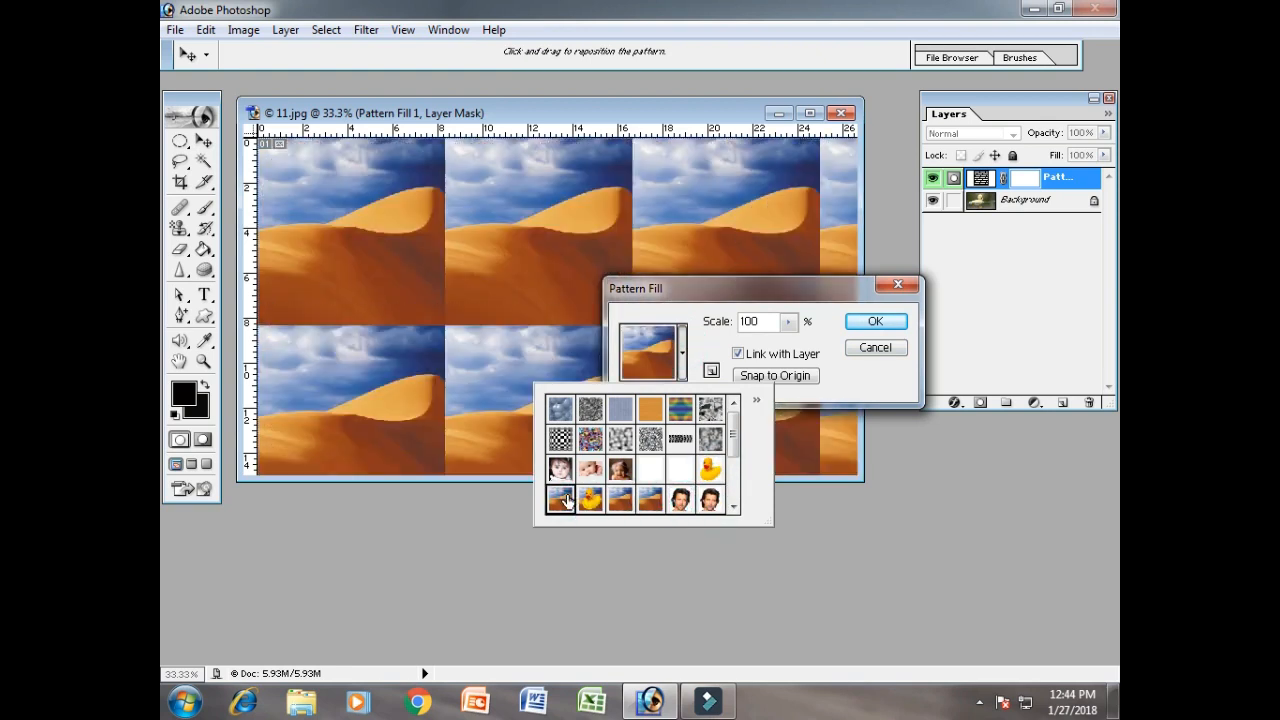
Try the granular texture patterns at the end of the pattern list, and apply the yellow flower one at 100% scale
{"action": "left_click_drag", "start_coordinate": [735, 442], "coordinate": [730, 457]}
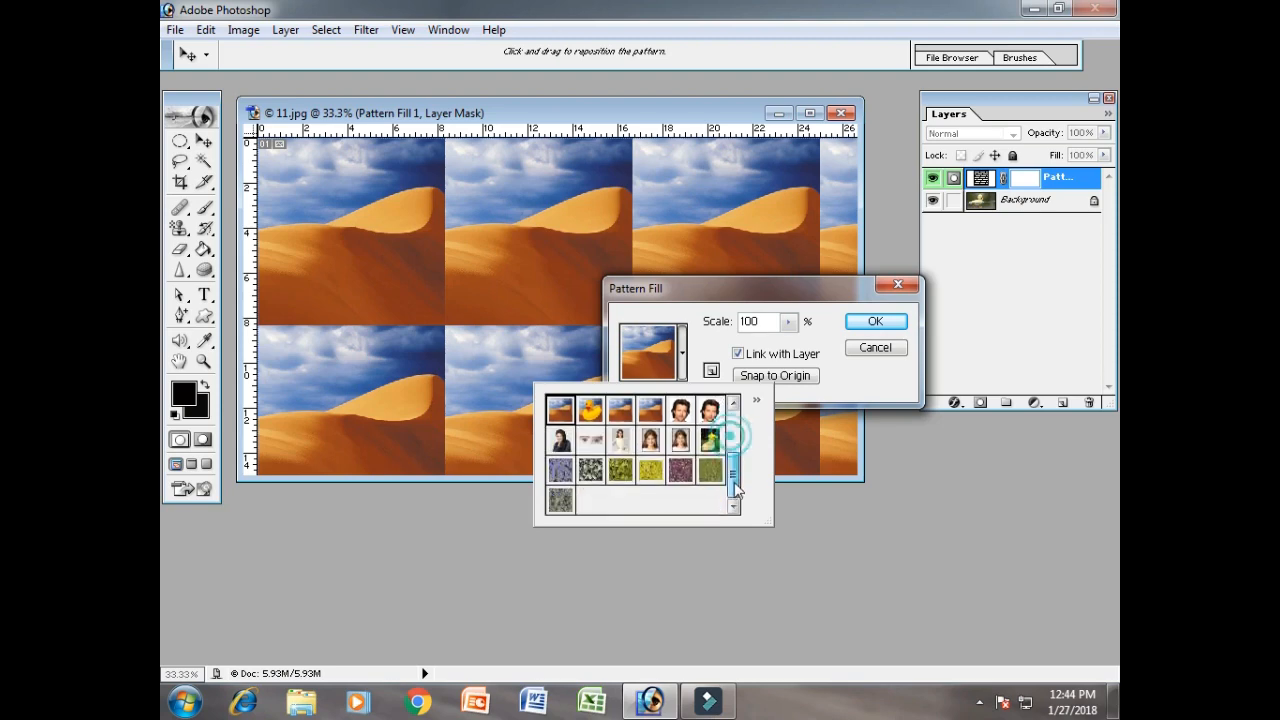
{"action": "left_click", "coordinate": [710, 467]}
{"action": "left_click", "coordinate": [681, 468]}
{"action": "left_click", "coordinate": [650, 470]}
{"action": "left_click", "coordinate": [620, 470]}
{"action": "left_click", "coordinate": [590, 470]}
{"action": "left_click", "coordinate": [563, 470]}
{"action": "left_click", "coordinate": [563, 500]}
{"action": "left_click", "coordinate": [643, 469]}
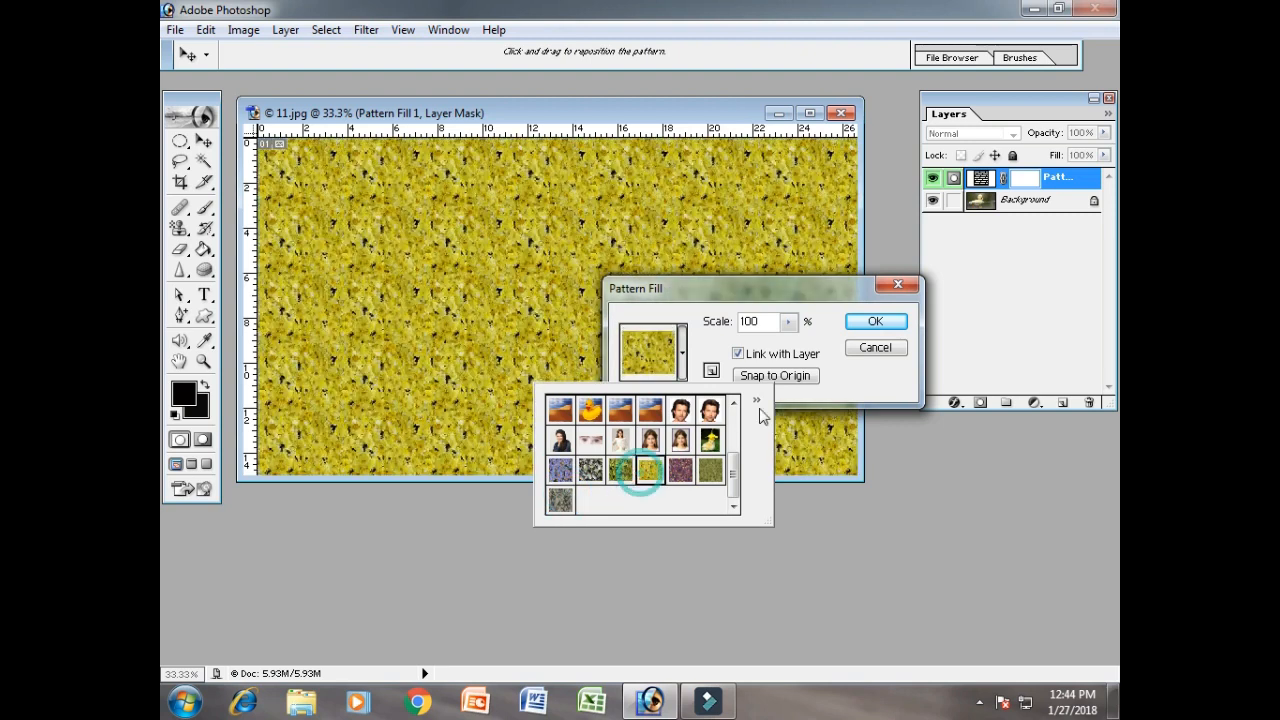
{"action": "left_click", "coordinate": [893, 323]}
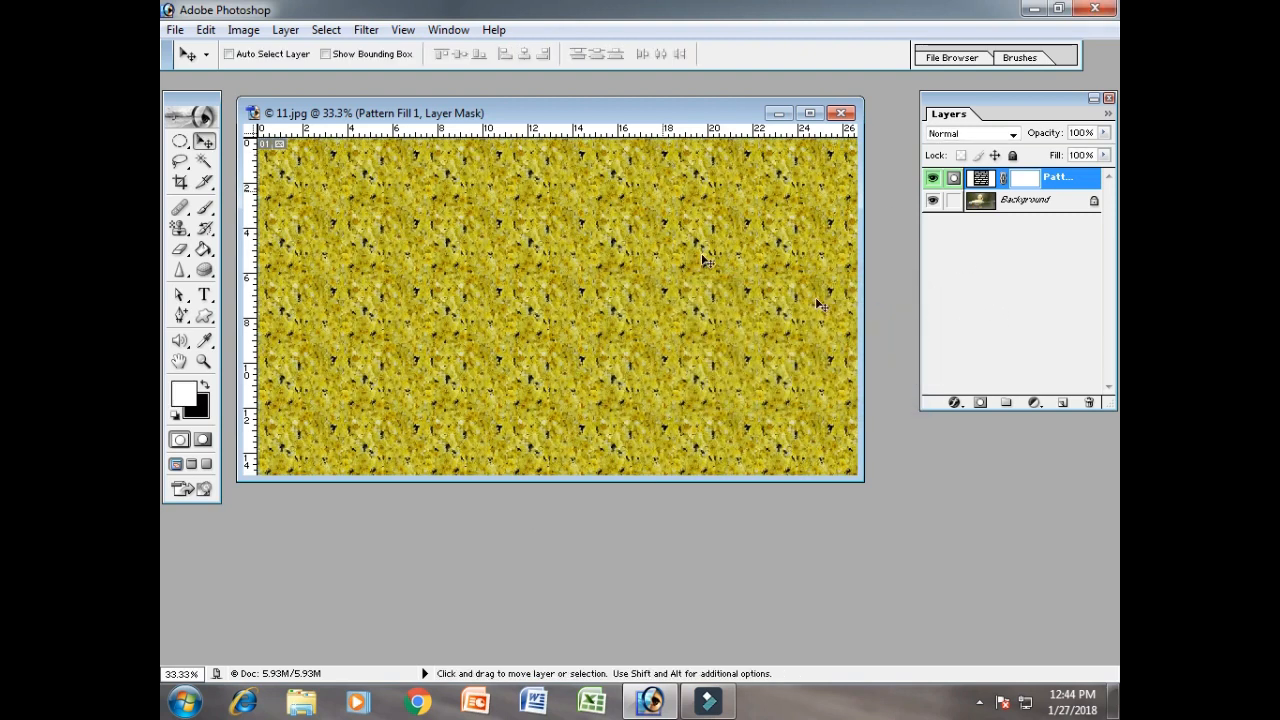
Reopen the pattern fill layer's settings, try the desert dune pattern and cancel the change
{"action": "double_click", "coordinate": [980, 178]}
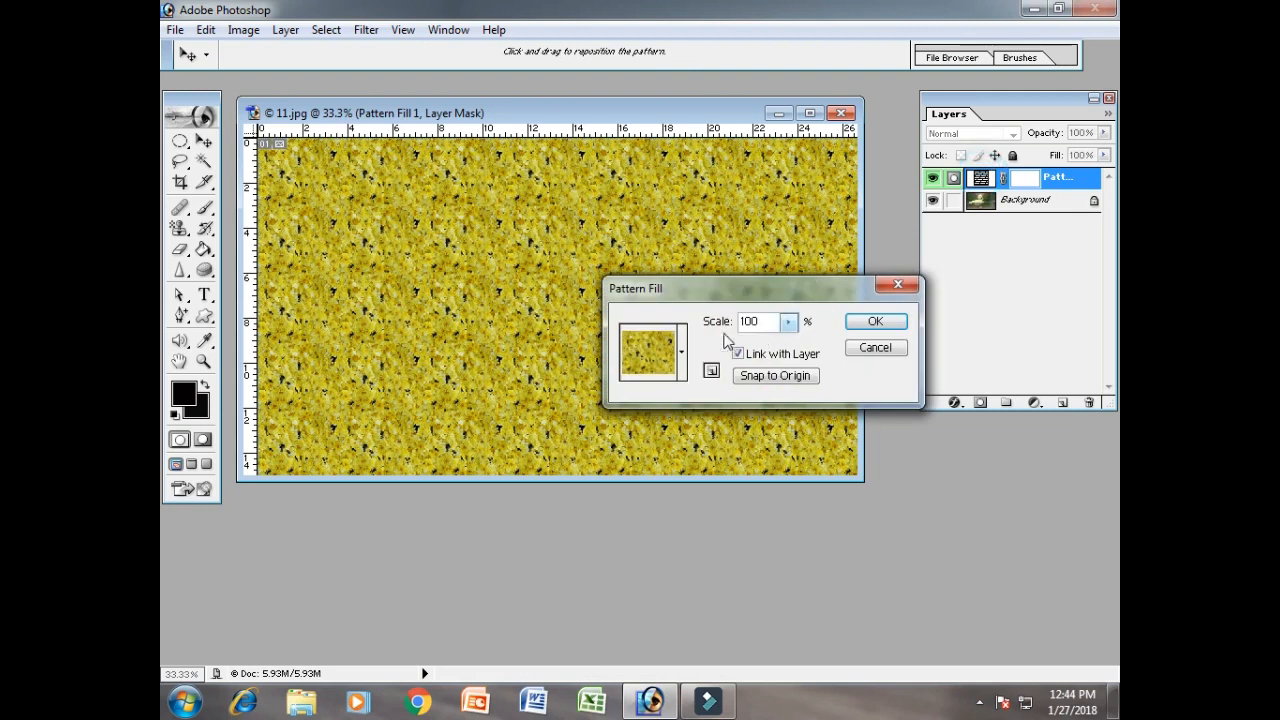
{"action": "left_click", "coordinate": [684, 355]}
{"action": "left_click", "coordinate": [650, 412]}
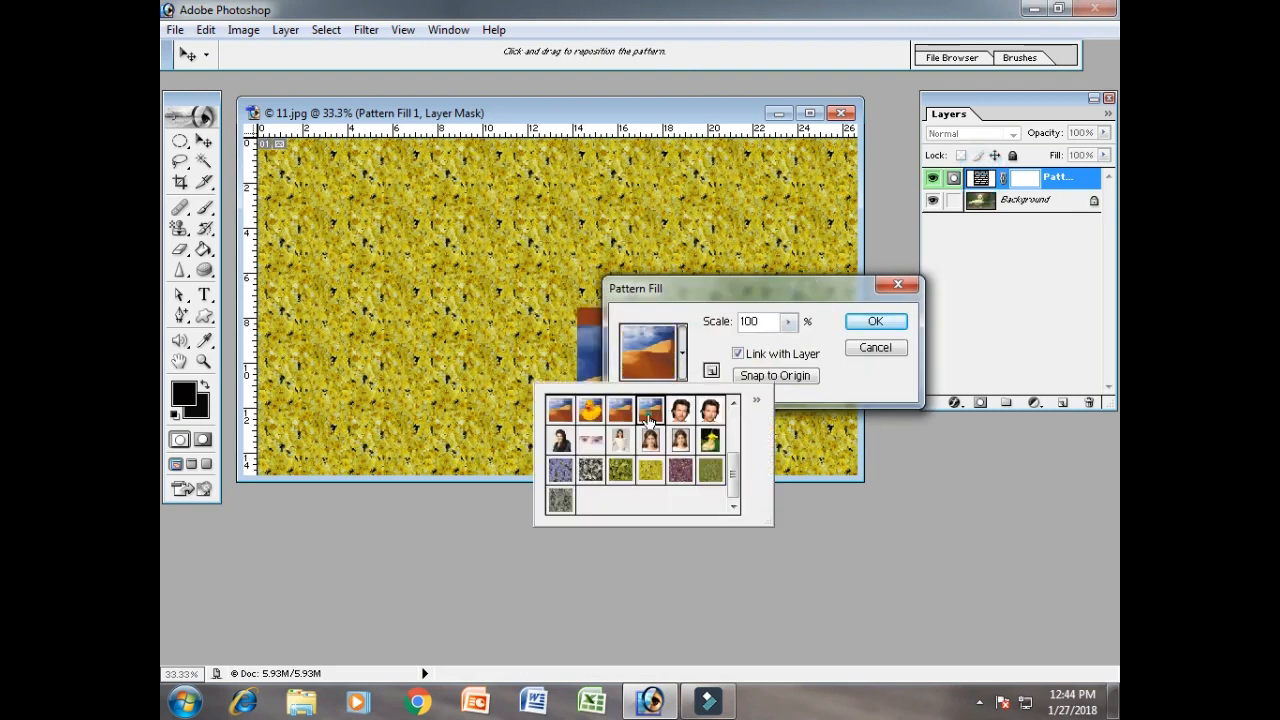
{"action": "left_click", "coordinate": [875, 350]}
{"action": "left_click", "coordinate": [875, 348]}
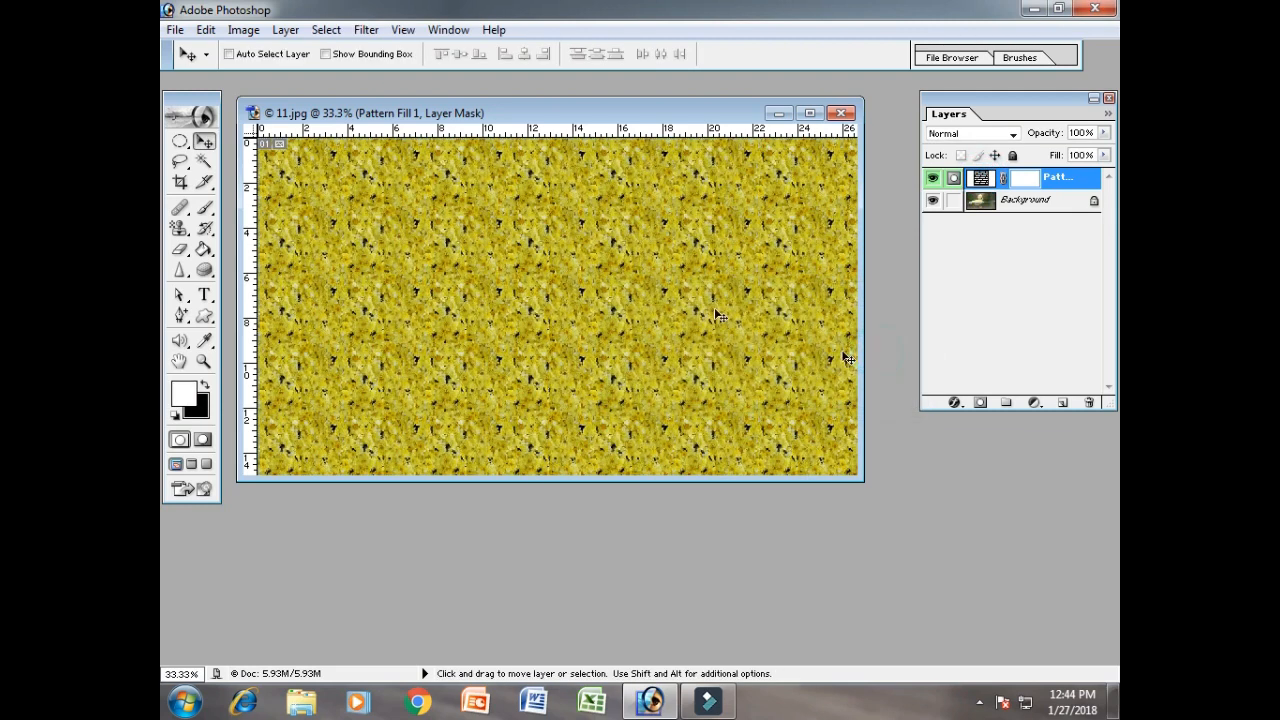
Open the pattern fill layer's content options and close them without changing anything
{"action": "left_click", "coordinate": [285, 29]}
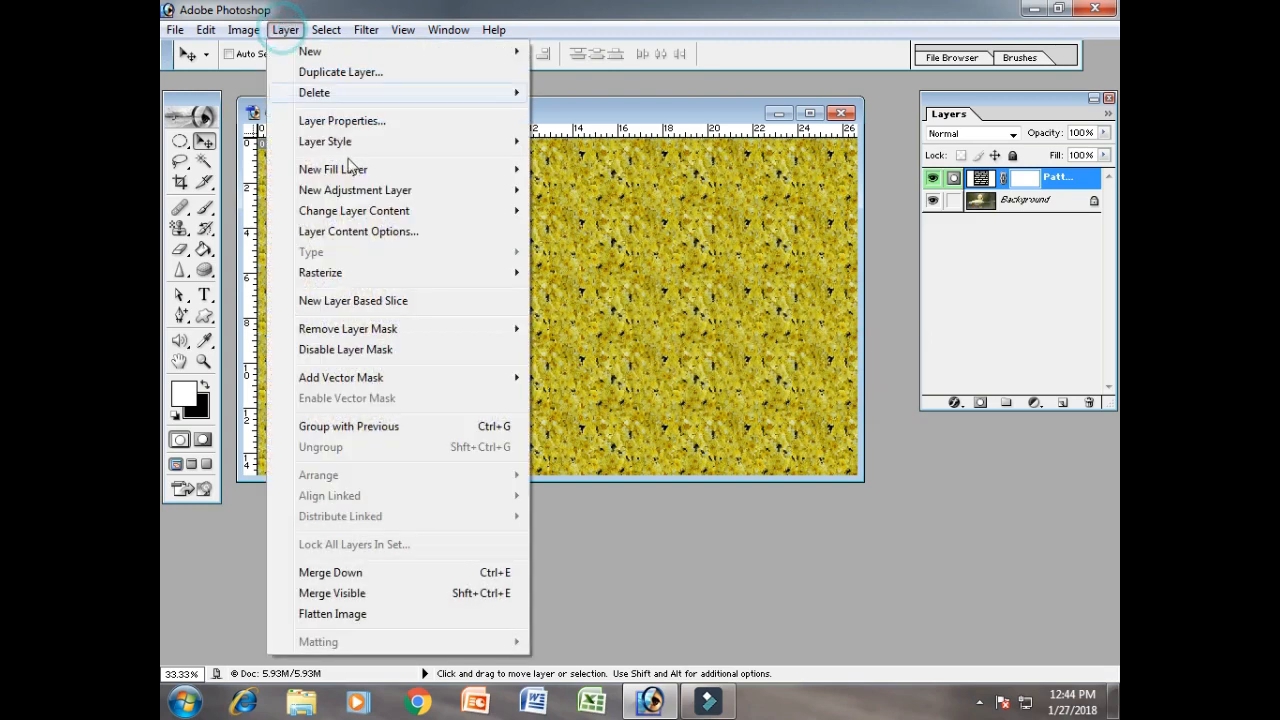
{"action": "left_click", "coordinate": [385, 237]}
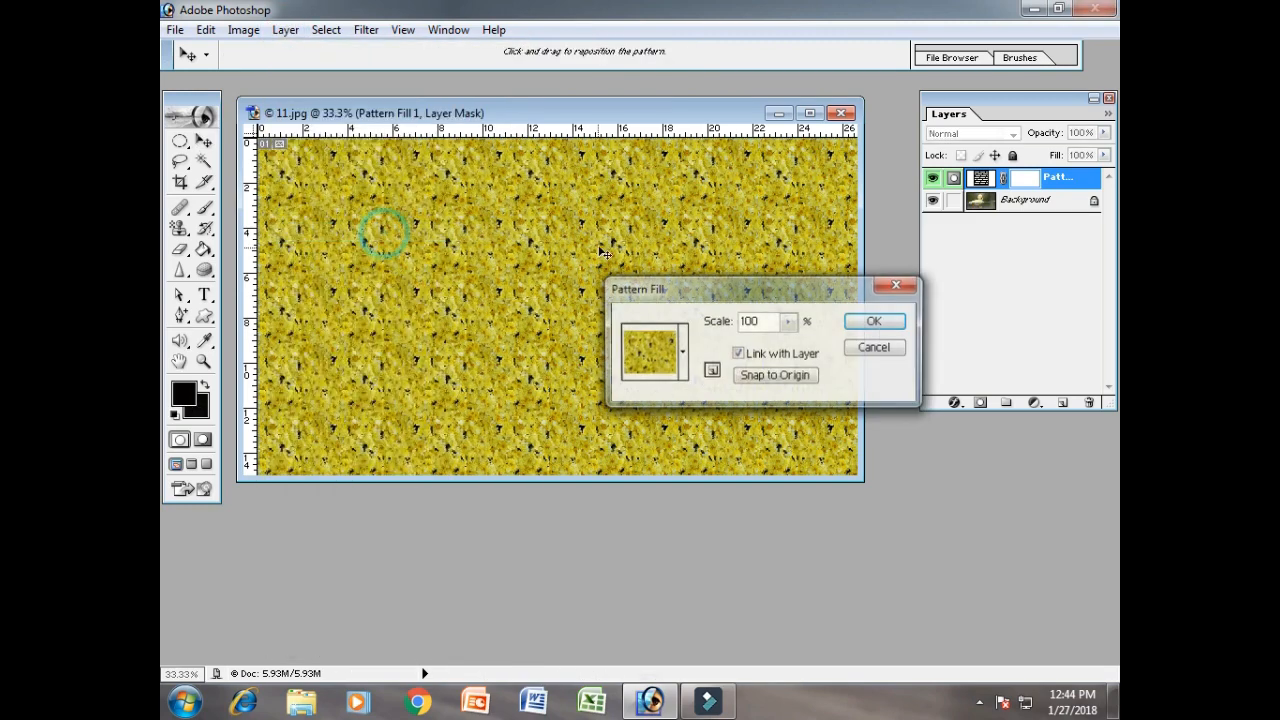
{"action": "left_click", "coordinate": [875, 347]}
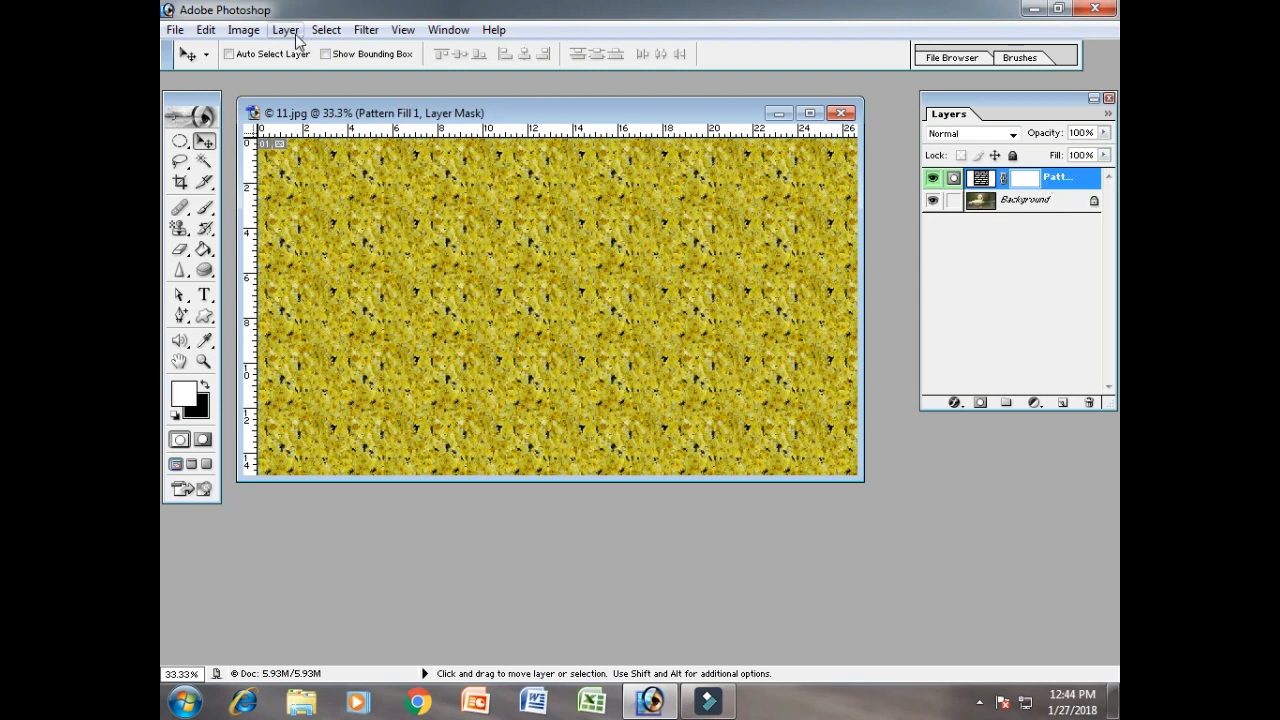
Delete the yellow pattern fill layer
{"action": "right_click", "coordinate": [1062, 187]}
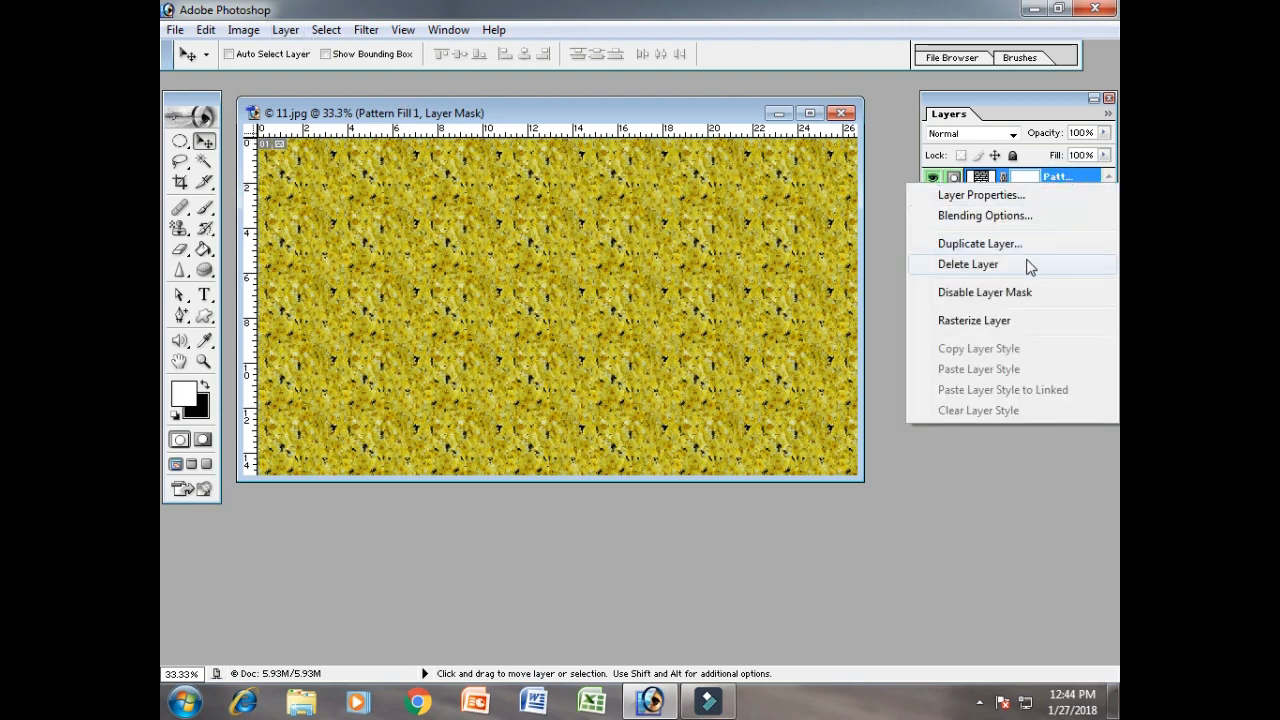
{"action": "left_click", "coordinate": [1026, 262]}
{"action": "left_click", "coordinate": [612, 283]}
Create a Pattern fill layer with no label color, Normal mode, 100% opacity and the gray stone pattern at 100% scale
{"action": "left_click", "coordinate": [286, 29]}
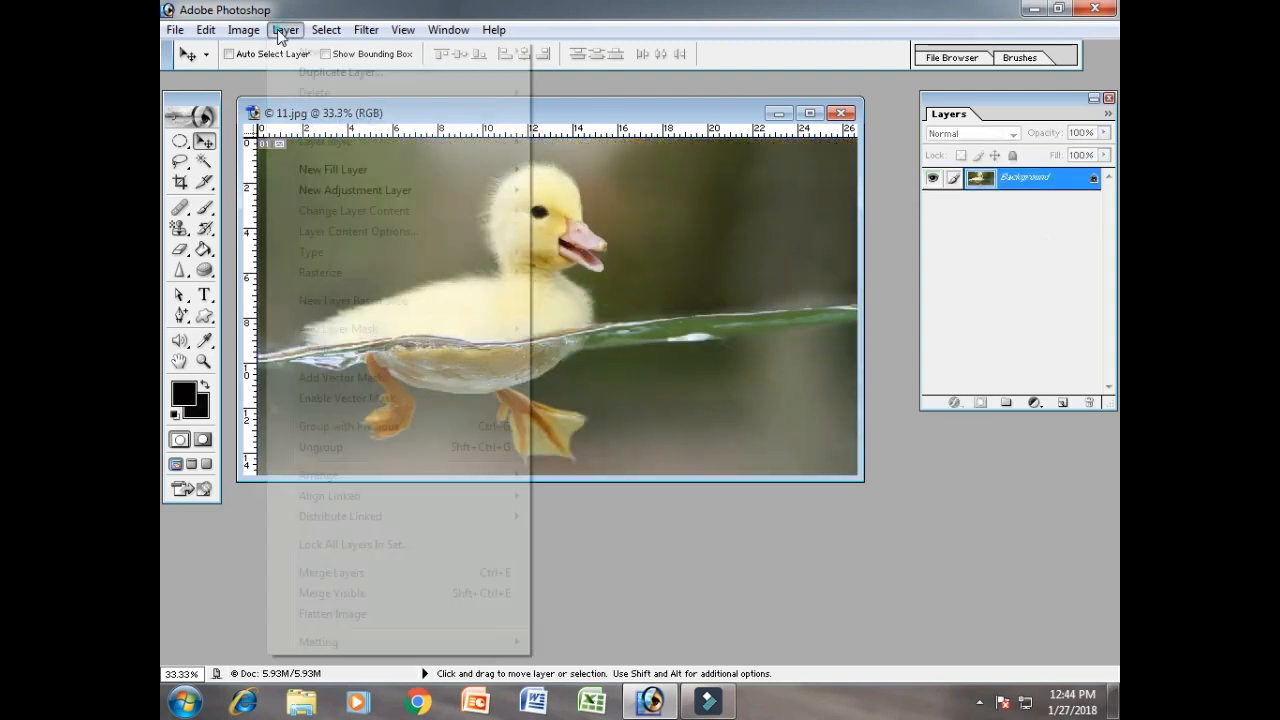
{"action": "mouse_move", "coordinate": [440, 170]}
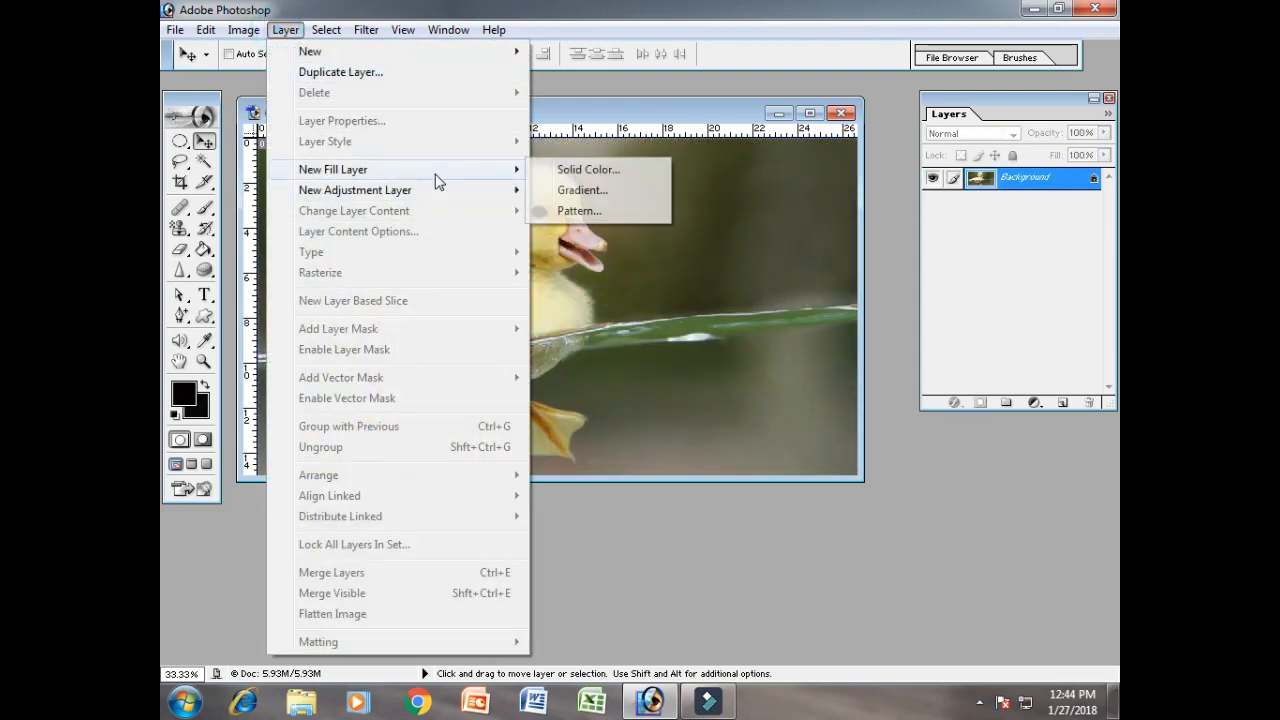
{"action": "left_click", "coordinate": [620, 209]}
{"action": "left_click", "coordinate": [1047, 116]}
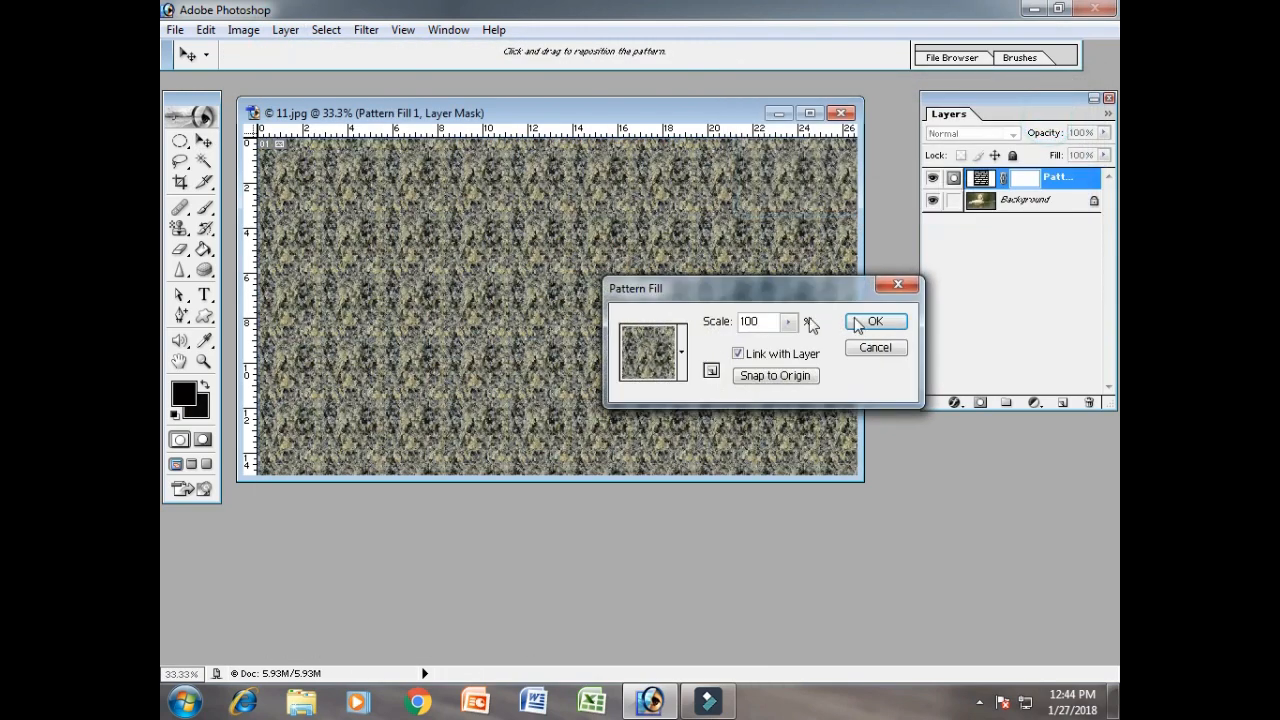
{"action": "left_click", "coordinate": [882, 323]}
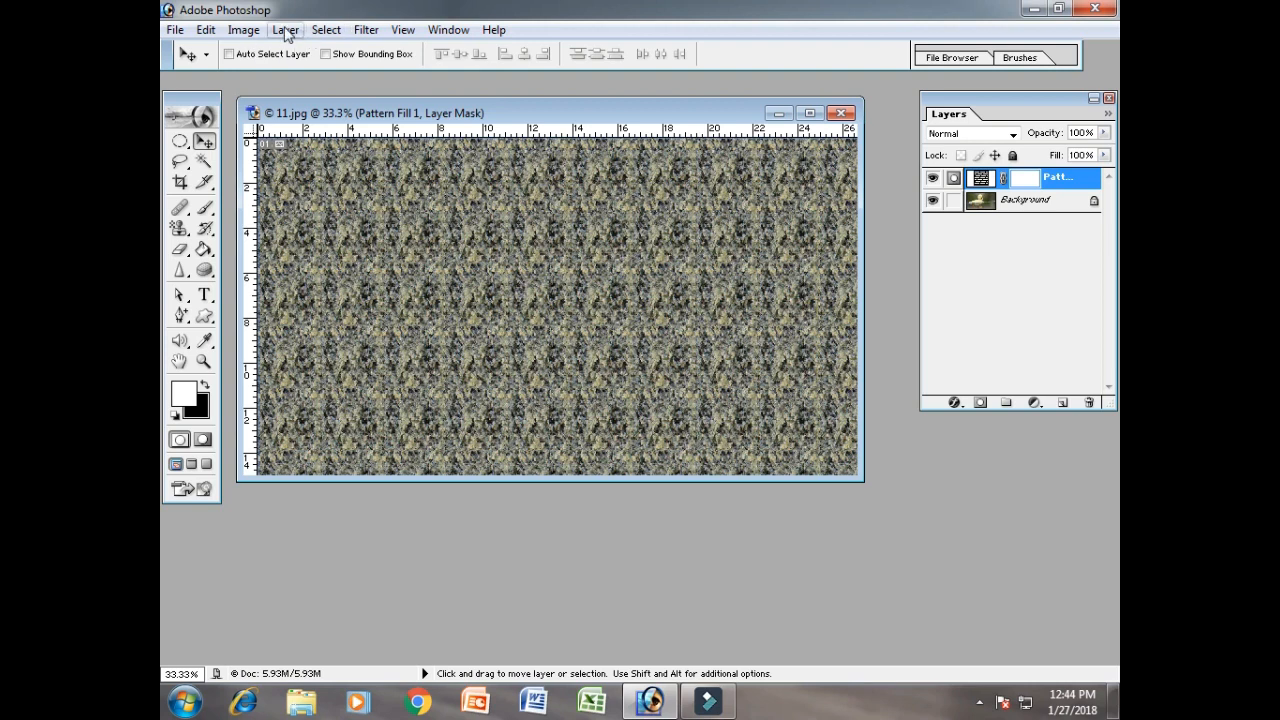
Delete the gray stone pattern fill layer
{"action": "right_click", "coordinate": [1076, 186]}
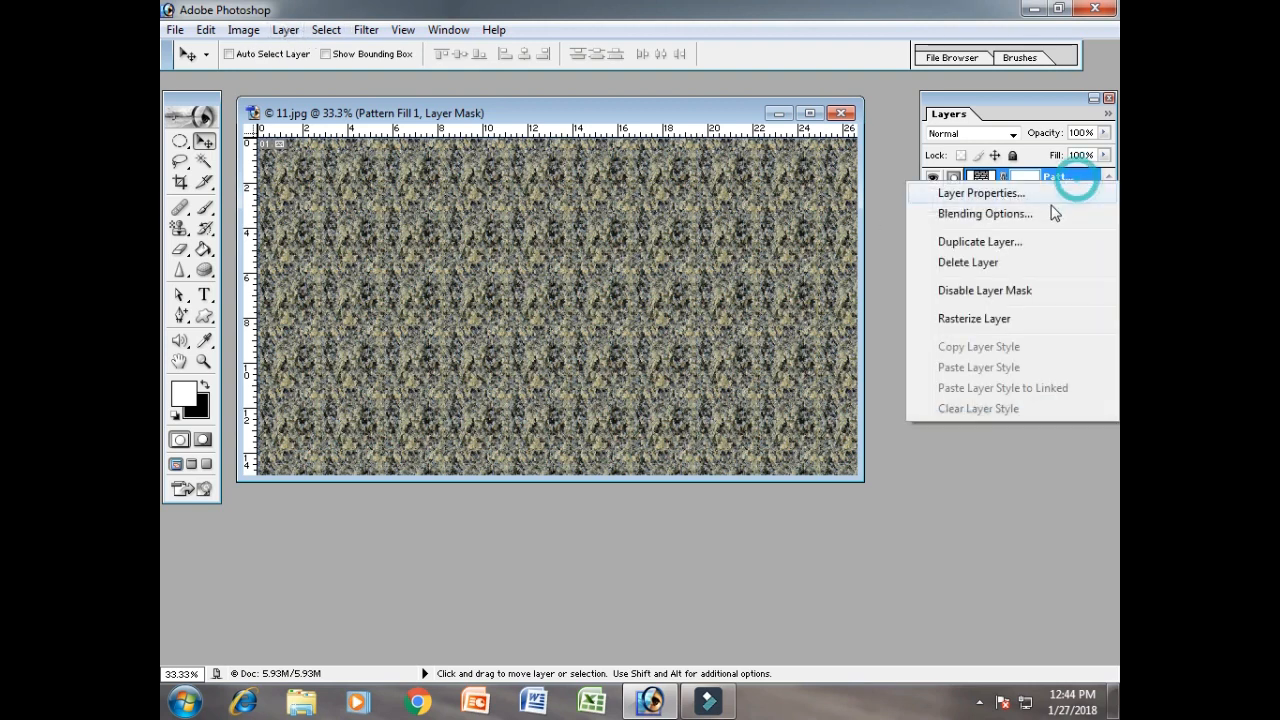
{"action": "left_click", "coordinate": [1014, 266]}
{"action": "left_click", "coordinate": [607, 275]}
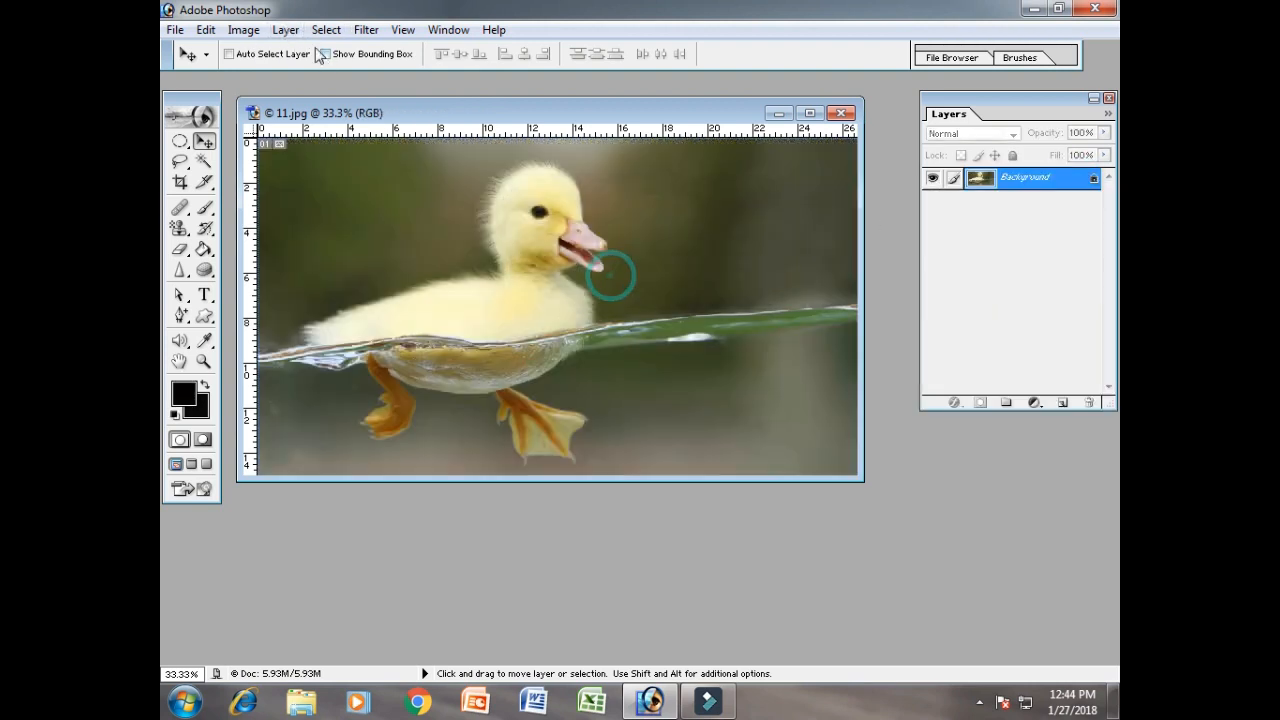
Start a Pattern fill layer over the duckling image with no label color, Lighten mode and 100% opacity
{"action": "left_click", "coordinate": [286, 29]}
{"action": "mouse_move", "coordinate": [404, 174]}
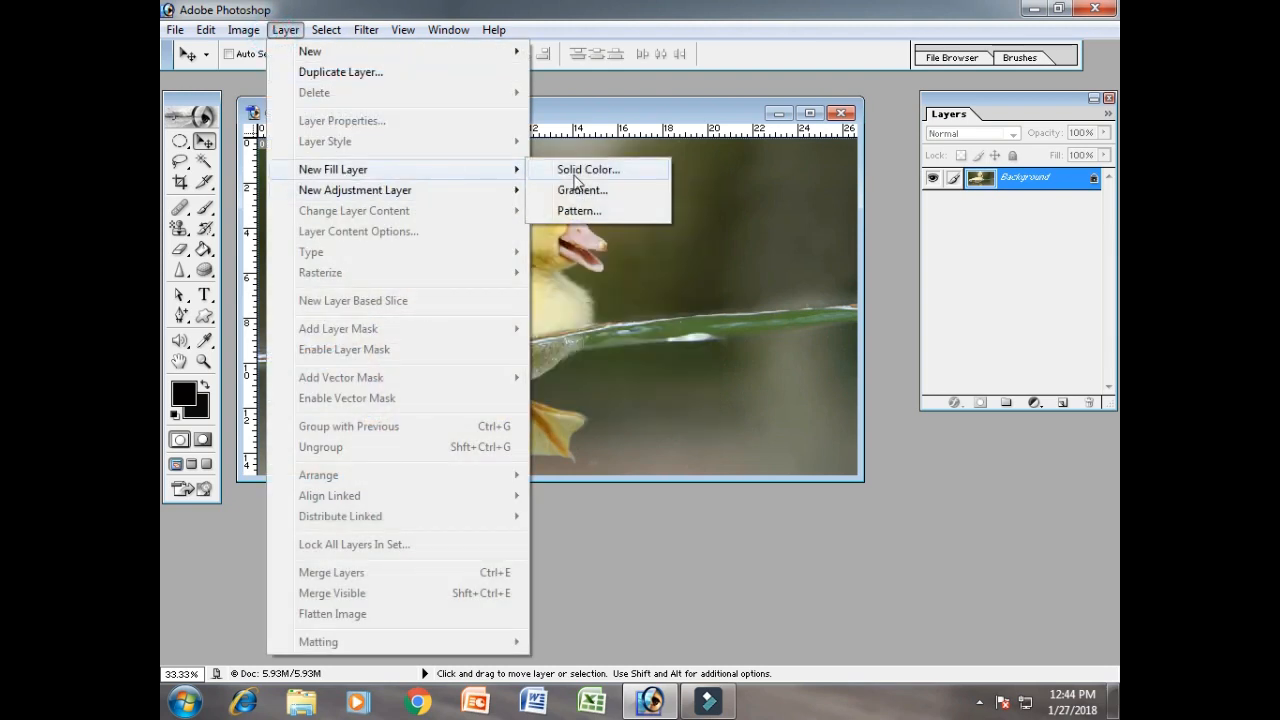
{"action": "left_click", "coordinate": [600, 209]}
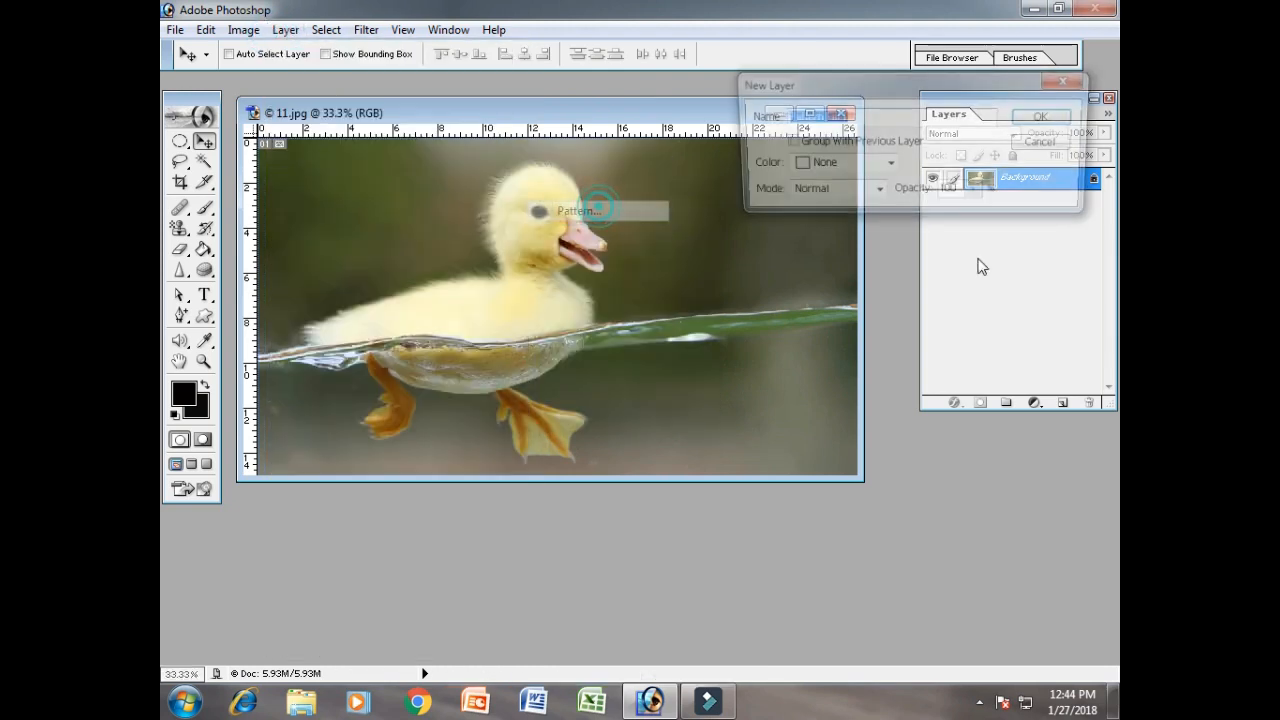
{"action": "left_click", "coordinate": [855, 194]}
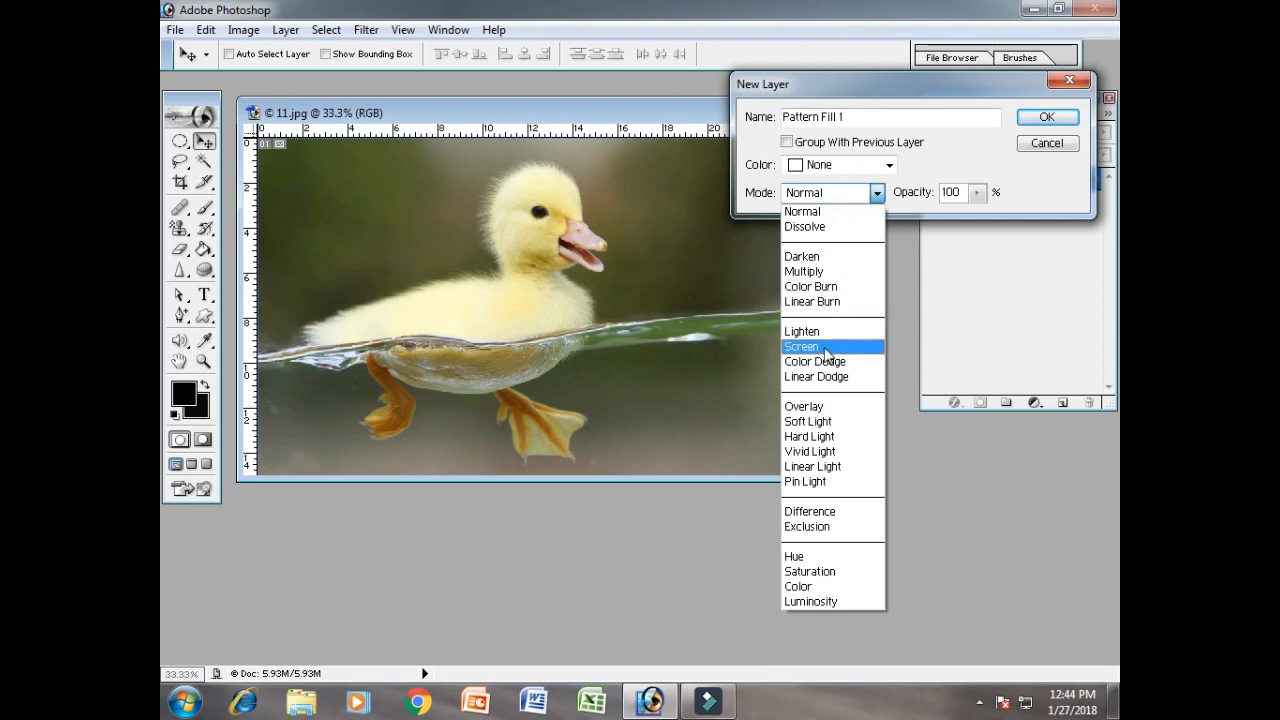
{"action": "left_click", "coordinate": [820, 333]}
{"action": "left_click", "coordinate": [1060, 118]}
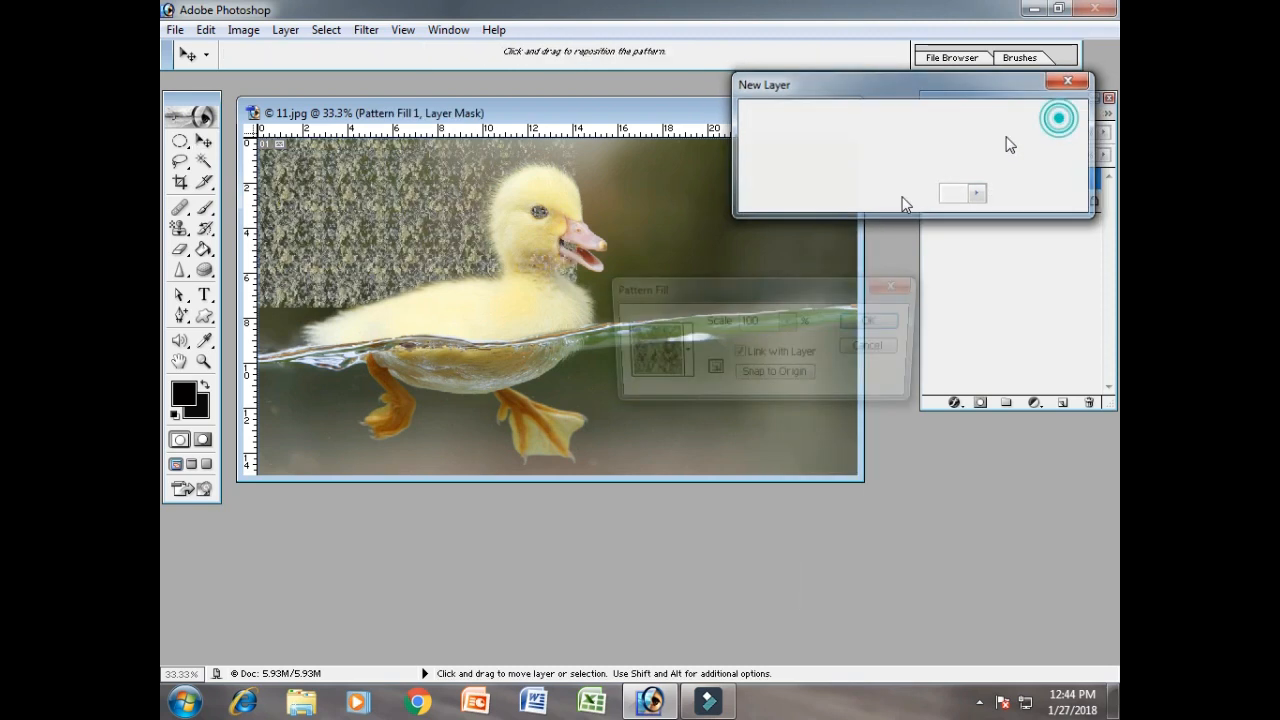
Try several patterns blended in Lighten mode, including the desert dune and the blue bubbles, and cancel the fill layer
{"action": "left_click", "coordinate": [681, 352]}
{"action": "left_click", "coordinate": [680, 410]}
{"action": "left_click", "coordinate": [650, 410]}
{"action": "left_click", "coordinate": [560, 410]}
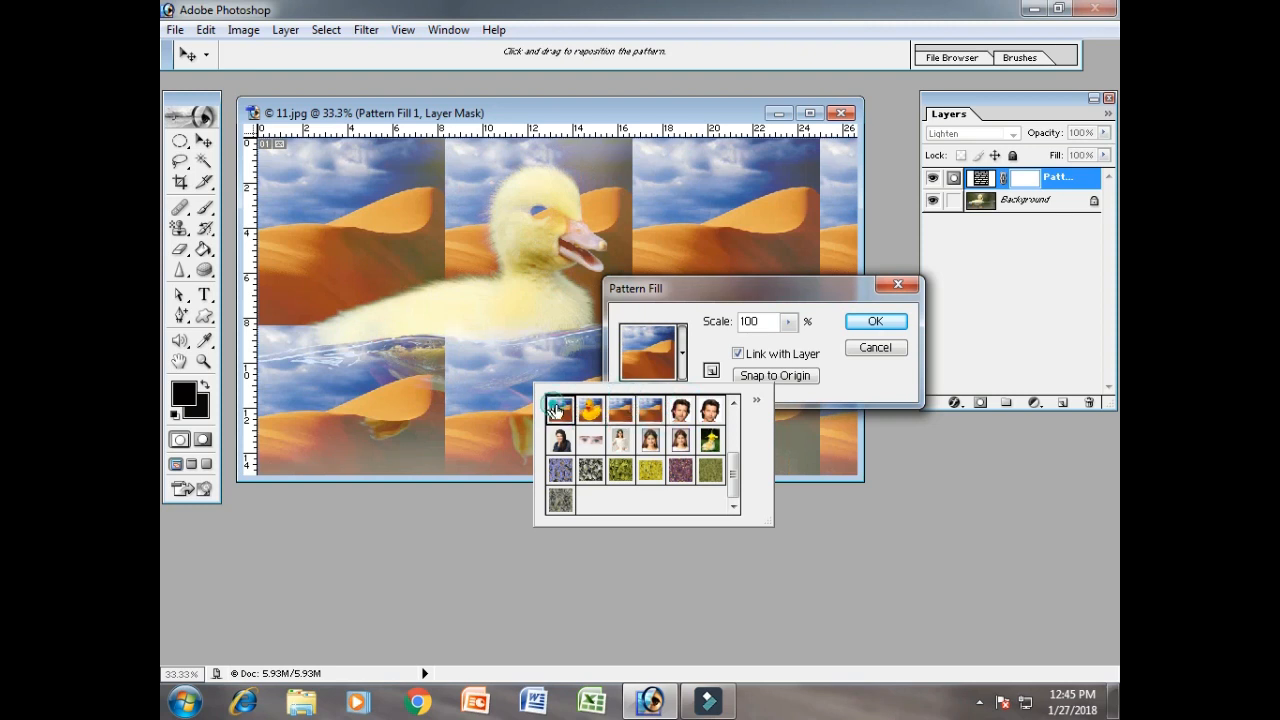
{"action": "scroll", "coordinate": [735, 480], "scroll_direction": "up", "scroll_amount": 3}
{"action": "left_click", "coordinate": [710, 409]}
{"action": "left_click", "coordinate": [680, 409]}
{"action": "left_click", "coordinate": [563, 409]}
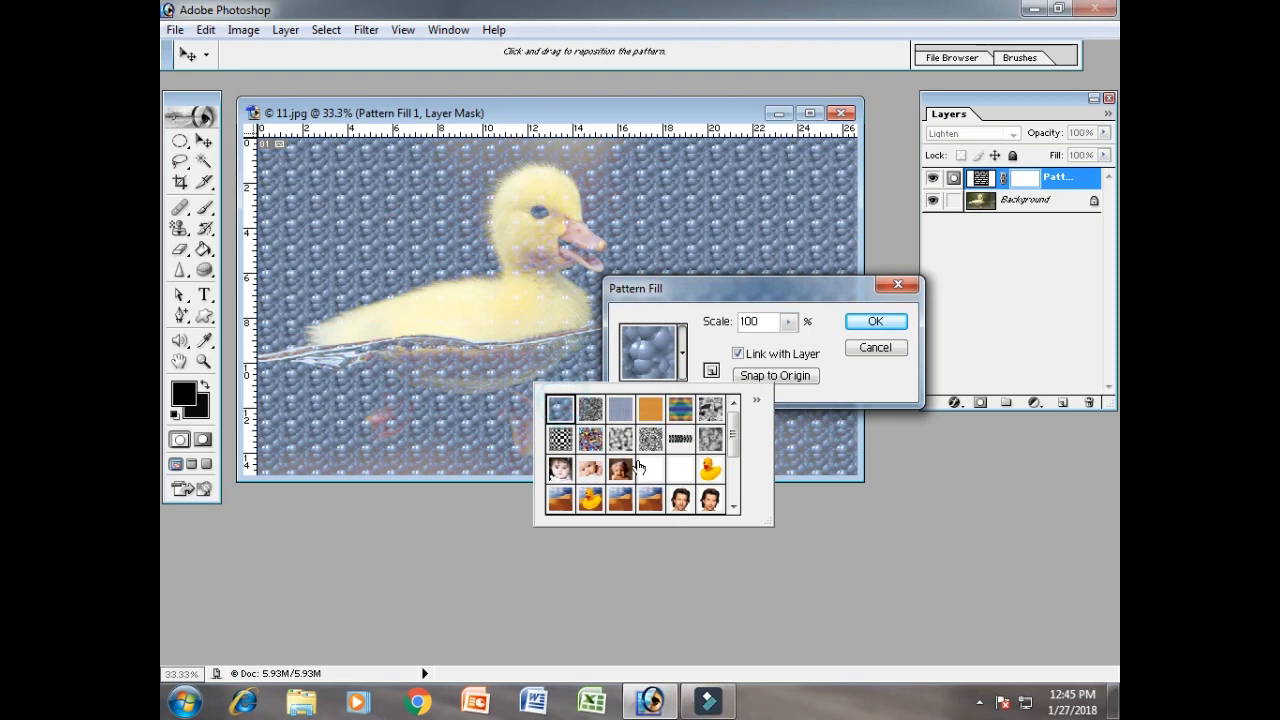
{"action": "left_click", "coordinate": [876, 348]}
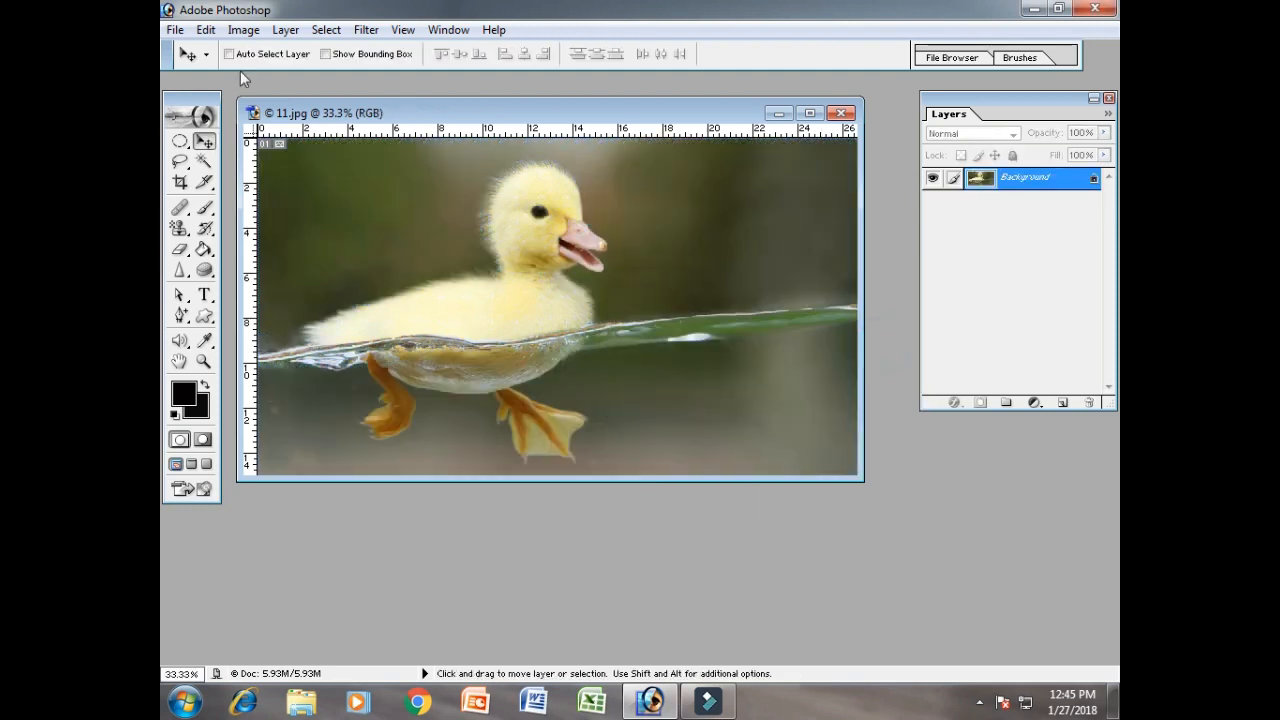
{"action": "left_click", "coordinate": [282, 33]}
{"action": "mouse_move", "coordinate": [514, 171]}
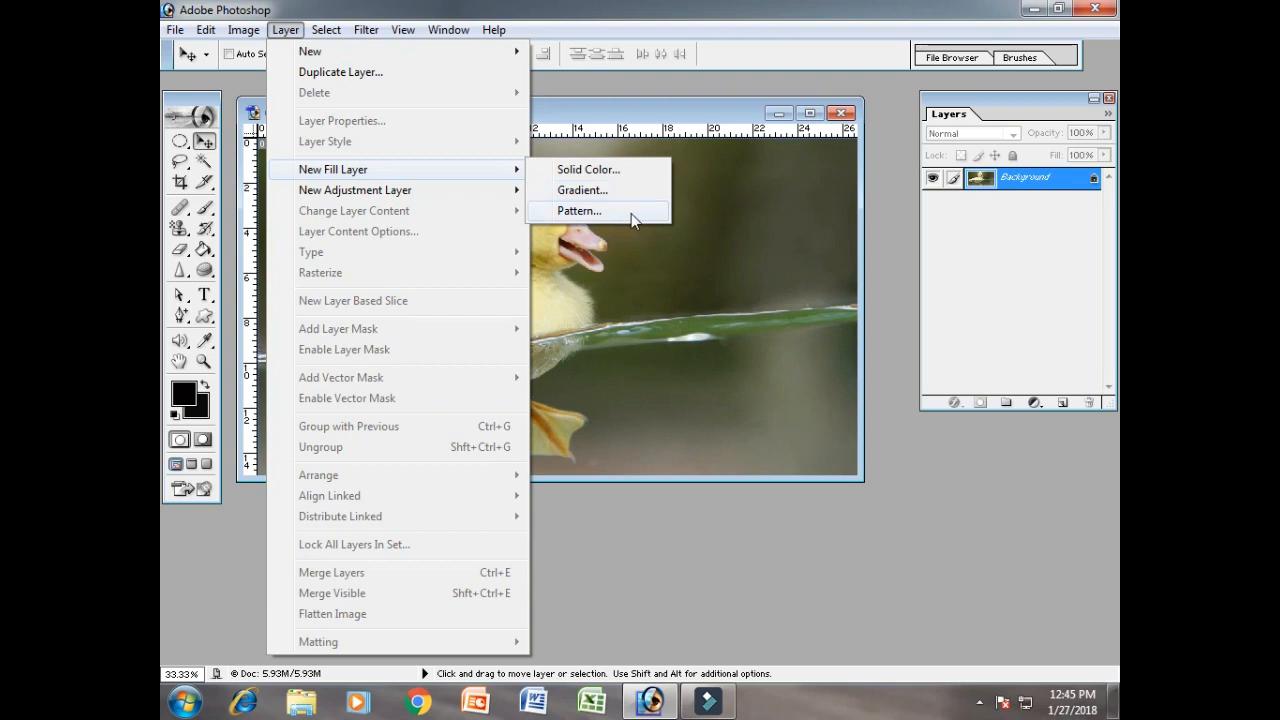
{"action": "mouse_move", "coordinate": [413, 189]}
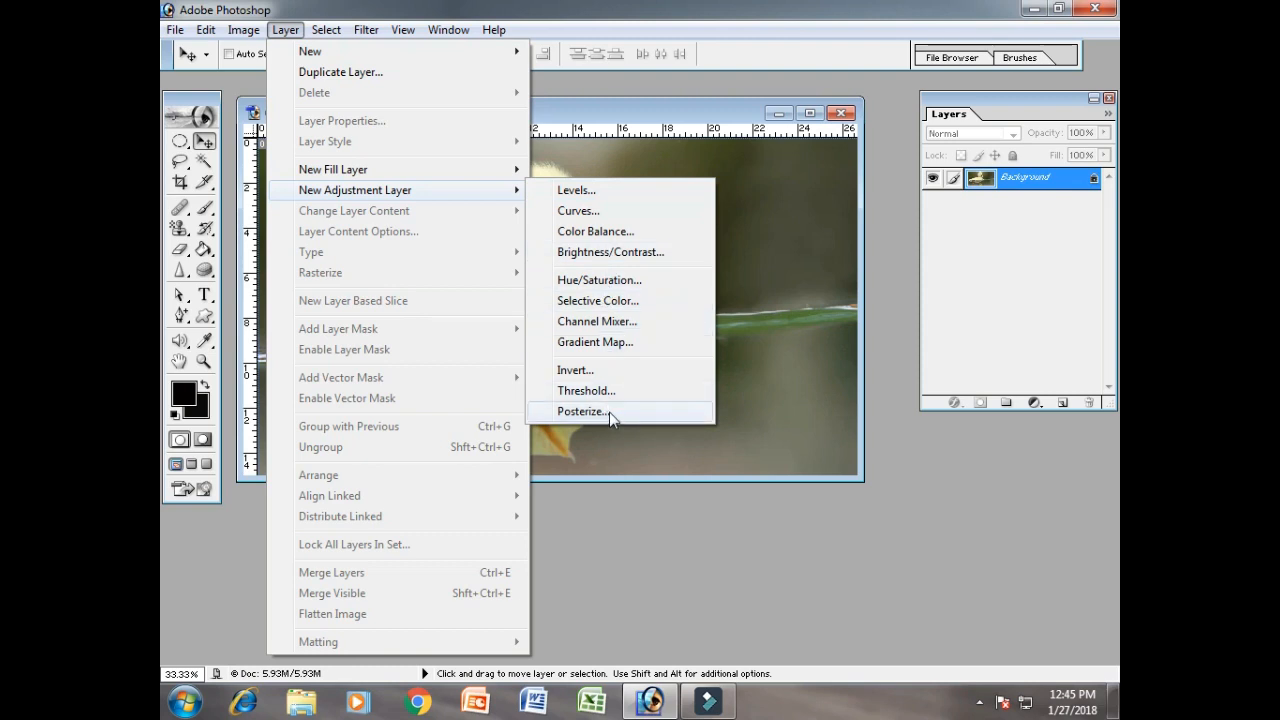
{"action": "mouse_move", "coordinate": [243, 33]}
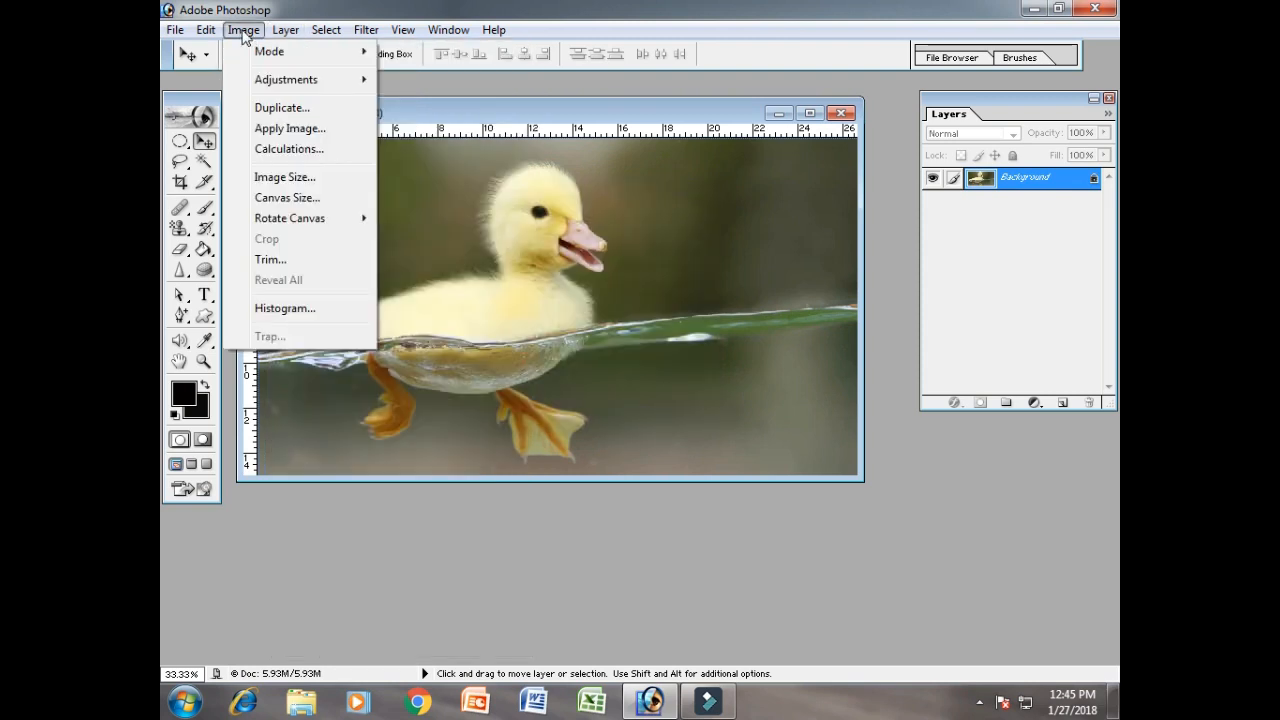
Create a Levels adjustment layer over the duckling image with input levels 91, 1.00 and 203
{"action": "mouse_move", "coordinate": [268, 85]}
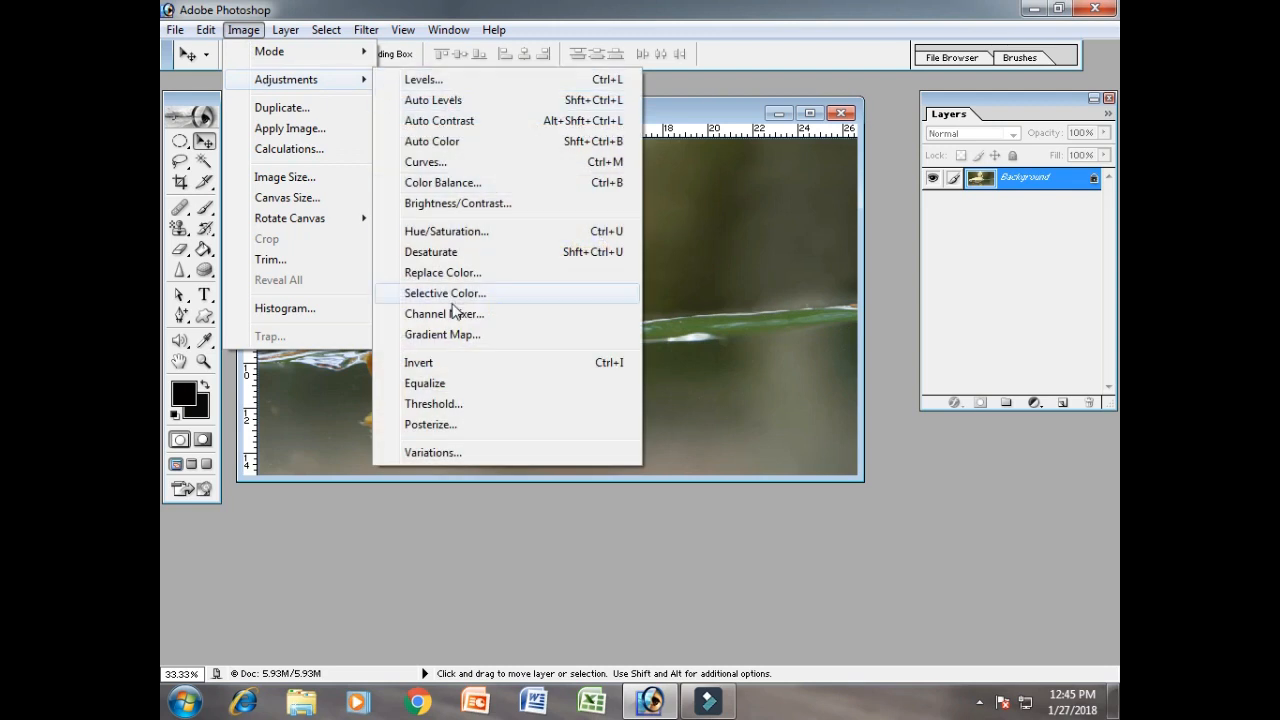
{"action": "mouse_move", "coordinate": [285, 30]}
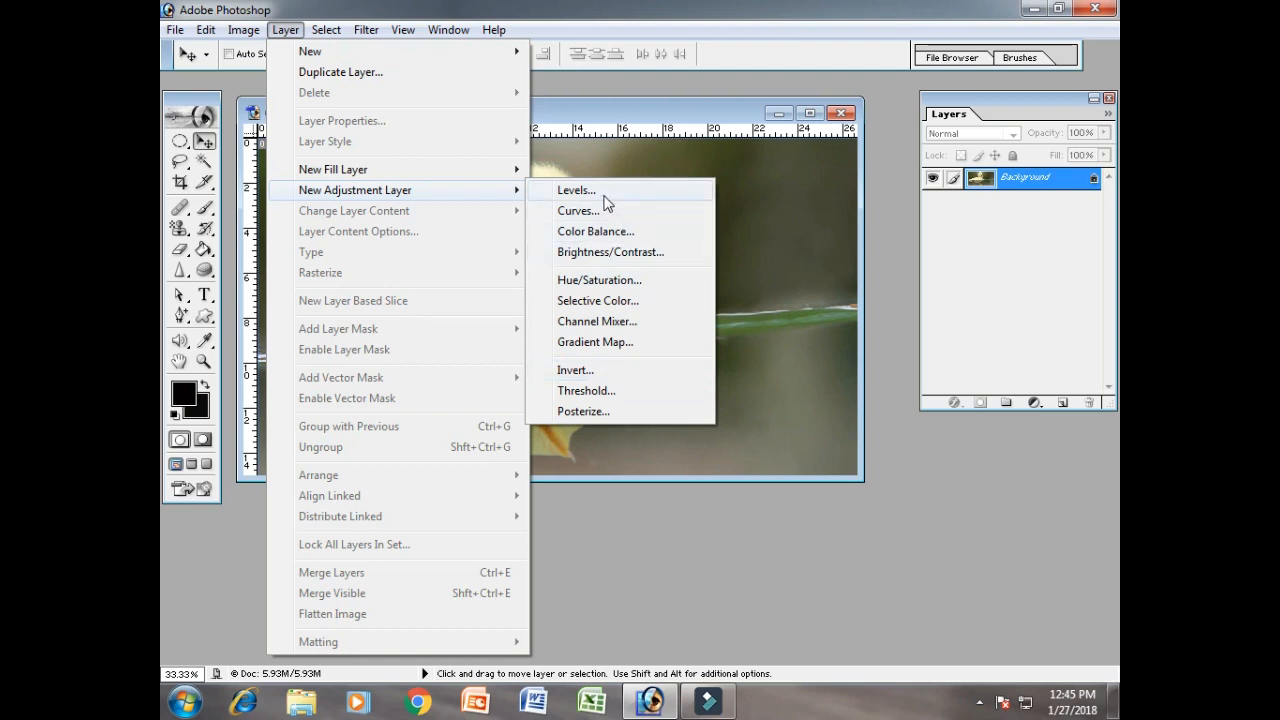
{"action": "left_click", "coordinate": [600, 190]}
{"action": "left_click", "coordinate": [1043, 116]}
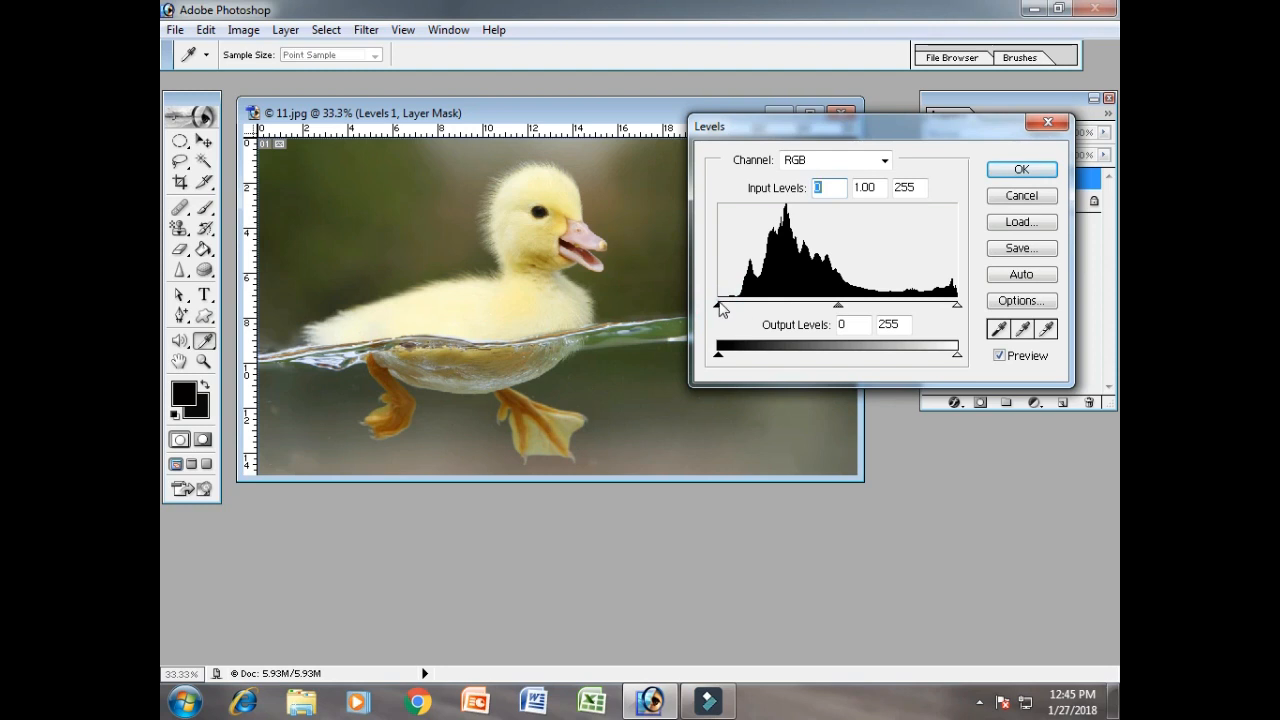
{"action": "left_click_drag", "start_coordinate": [740, 314], "coordinate": [806, 320]}
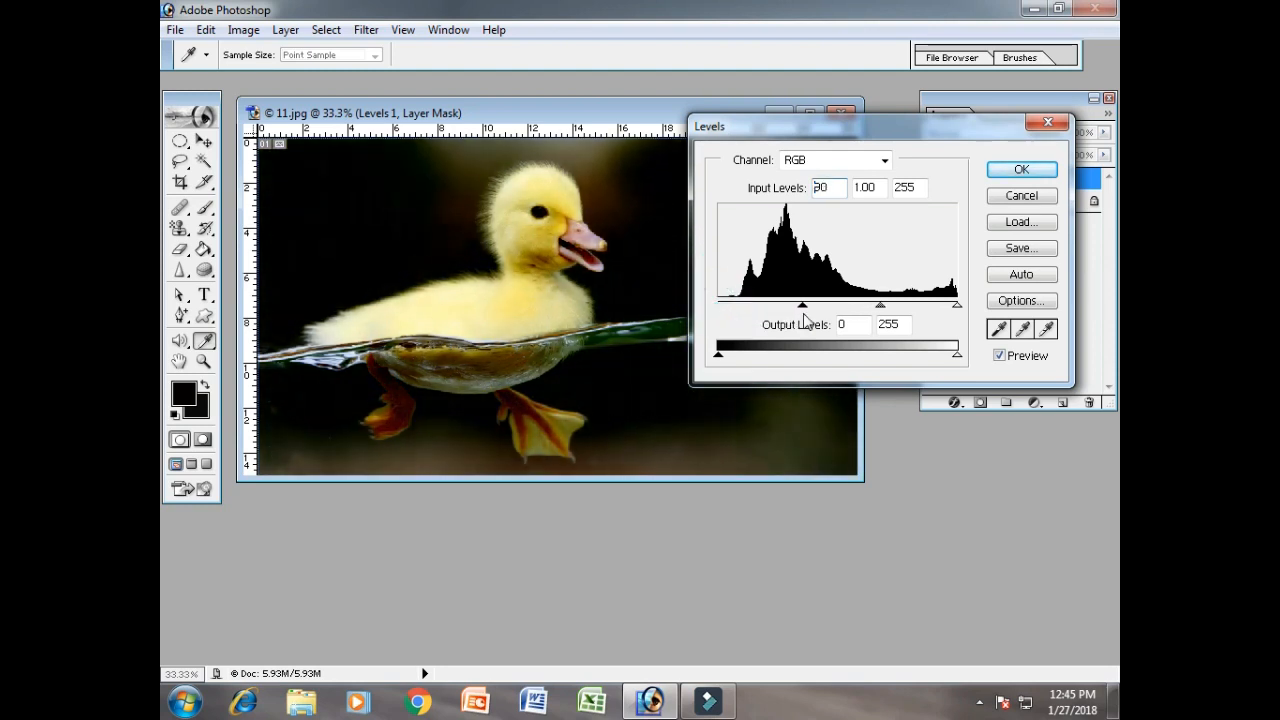
{"action": "left_click_drag", "start_coordinate": [955, 313], "coordinate": [911, 313]}
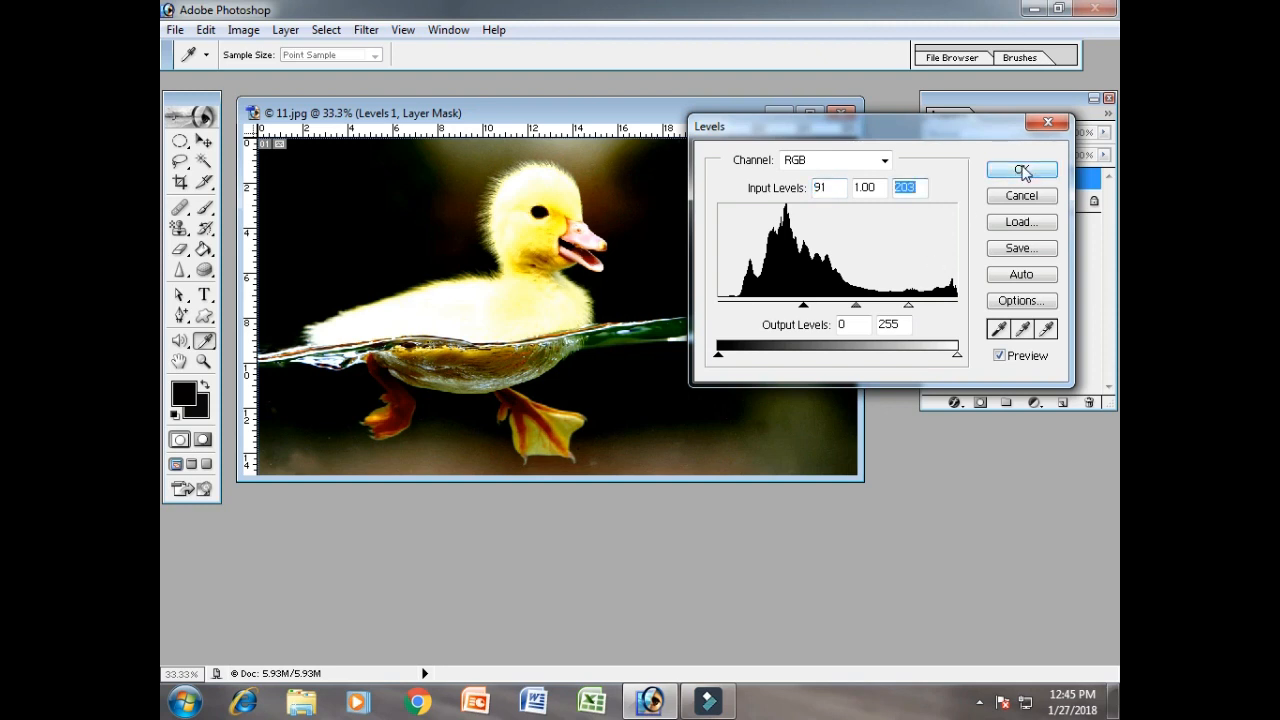
{"action": "left_click", "coordinate": [1020, 171]}
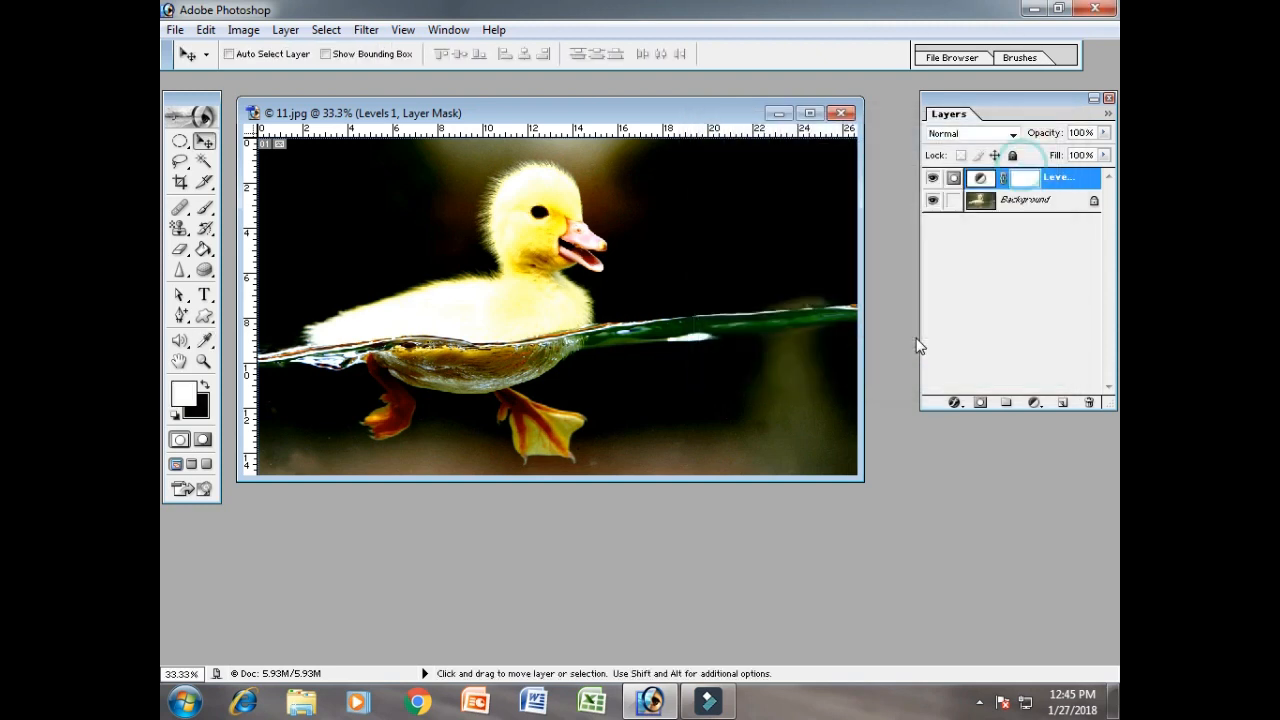
Toggle the Levels adjustment layer's visibility to compare the adjusted and original duckling image, ending with the layer hidden
{"action": "left_click", "coordinate": [932, 180]}
{"action": "left_click", "coordinate": [932, 180]}
{"action": "left_click", "coordinate": [932, 180]}
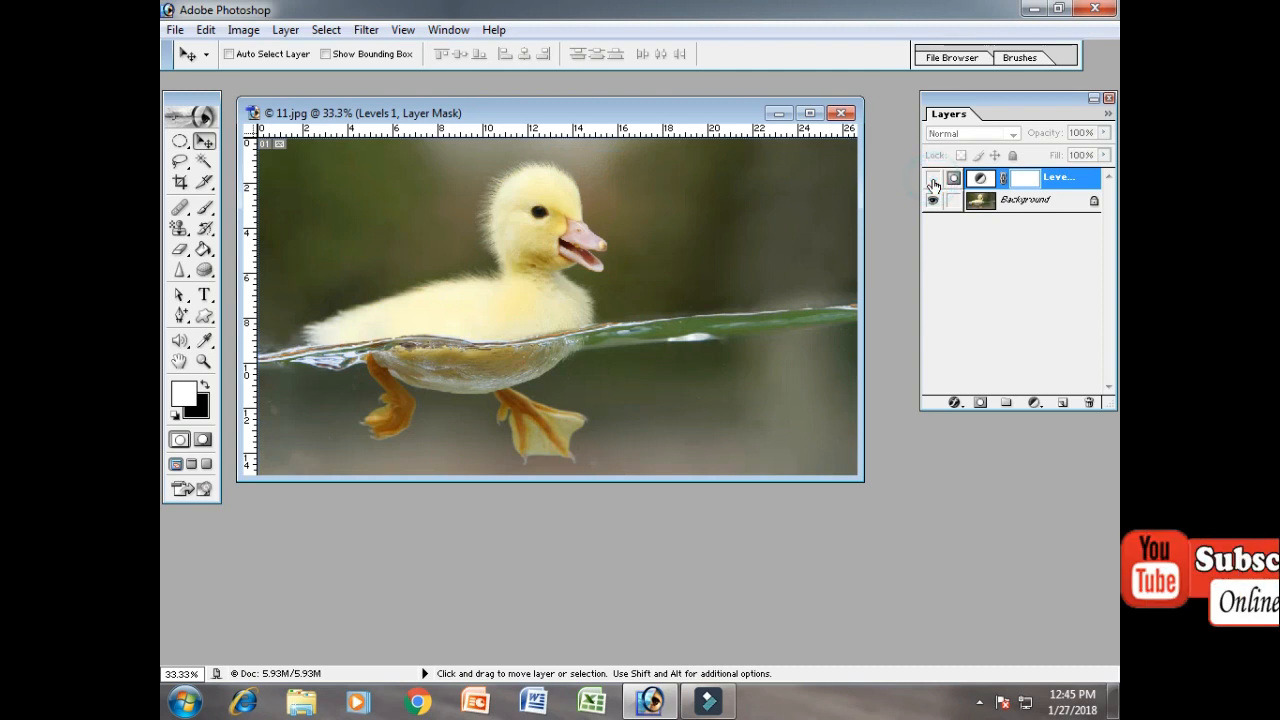
{"action": "left_click", "coordinate": [932, 180]}
{"action": "left_click", "coordinate": [932, 180]}
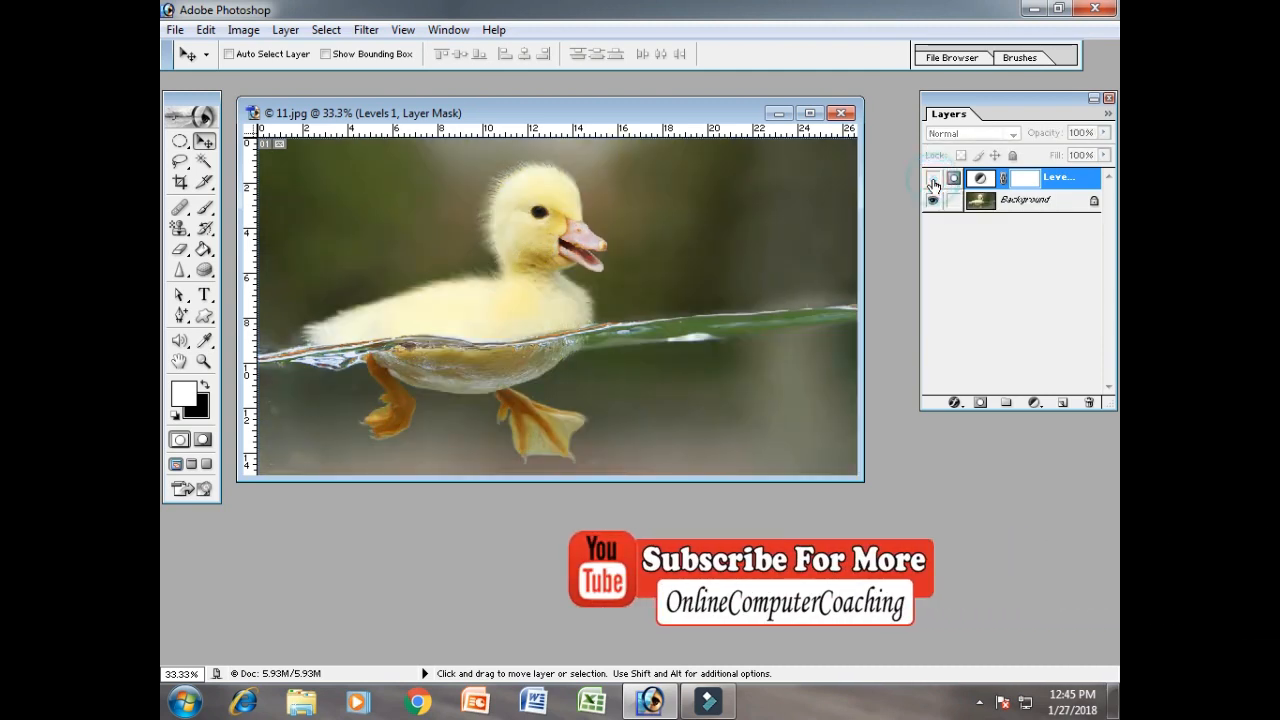
{"action": "left_click", "coordinate": [932, 180]}
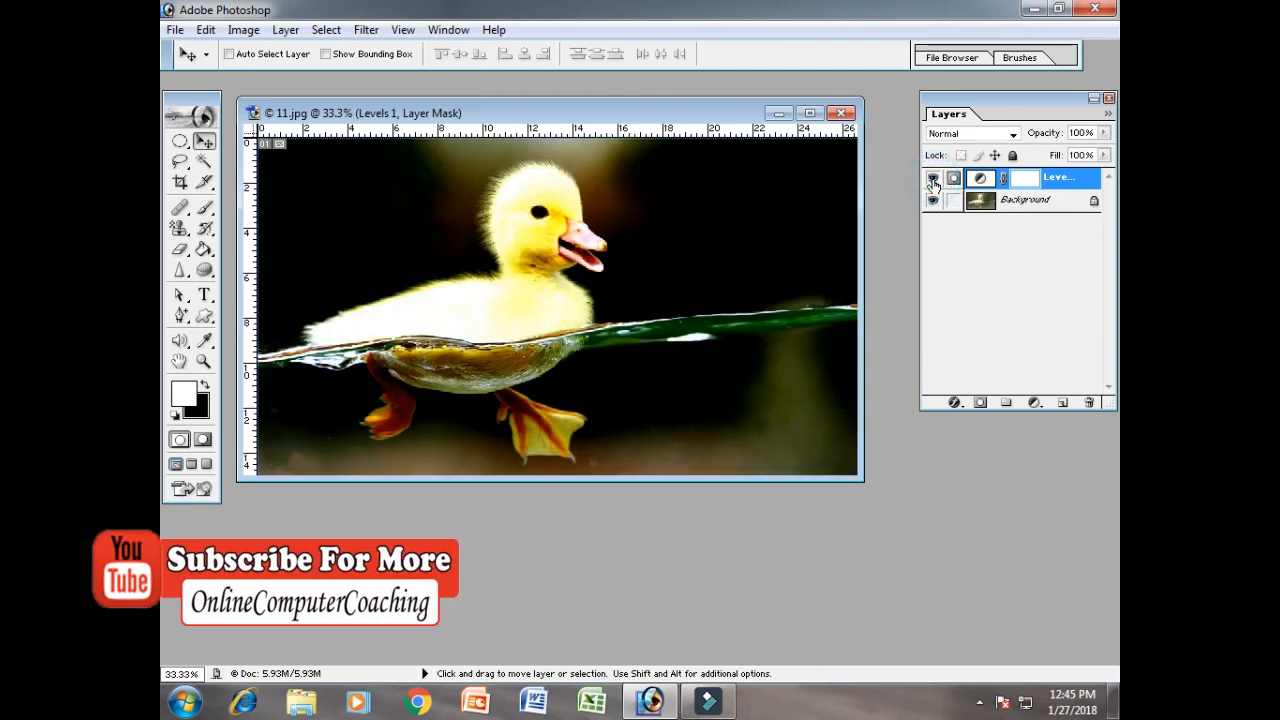
{"action": "left_click", "coordinate": [932, 180]}
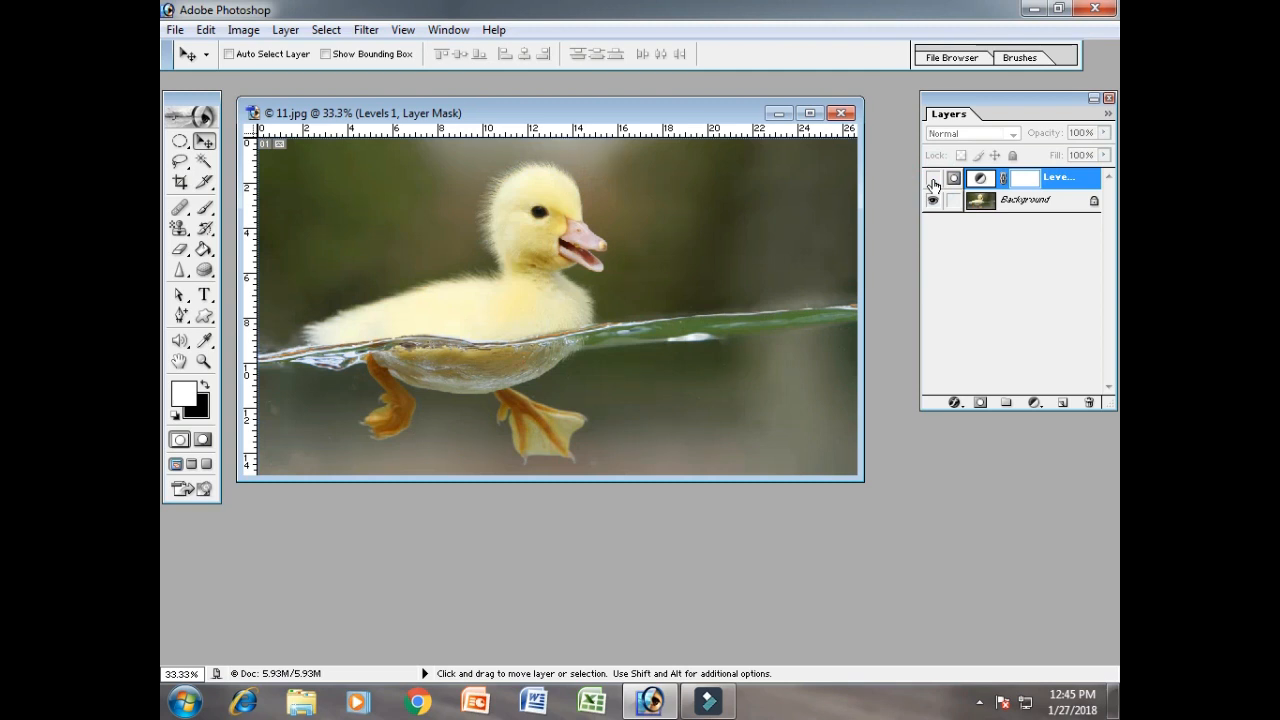
{"action": "left_click", "coordinate": [933, 178]}
Try a Levels adjustment directly on the Background layer with a black input level of 190, and revert the image to its saved version
{"action": "left_click", "coordinate": [1035, 199]}
{"action": "left_click", "coordinate": [243, 29]}
{"action": "mouse_move", "coordinate": [314, 82]}
{"action": "left_click", "coordinate": [443, 84]}
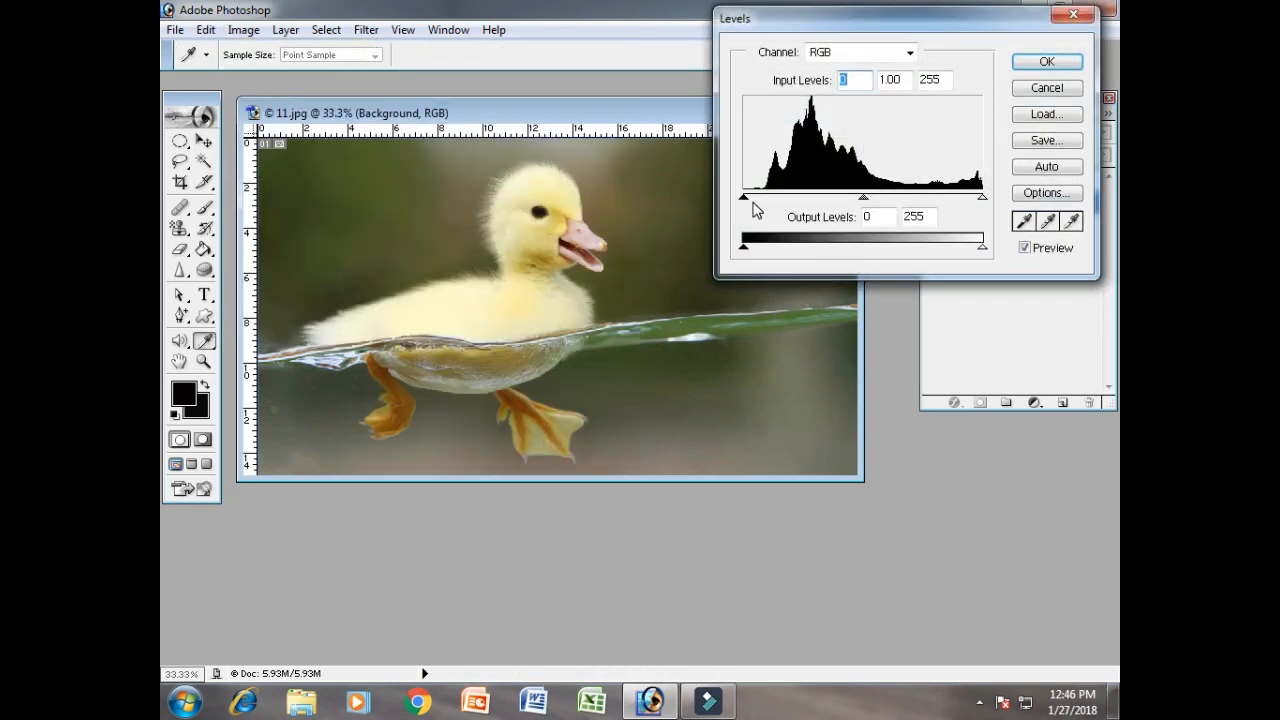
{"action": "left_click_drag", "start_coordinate": [750, 200], "coordinate": [922, 200]}
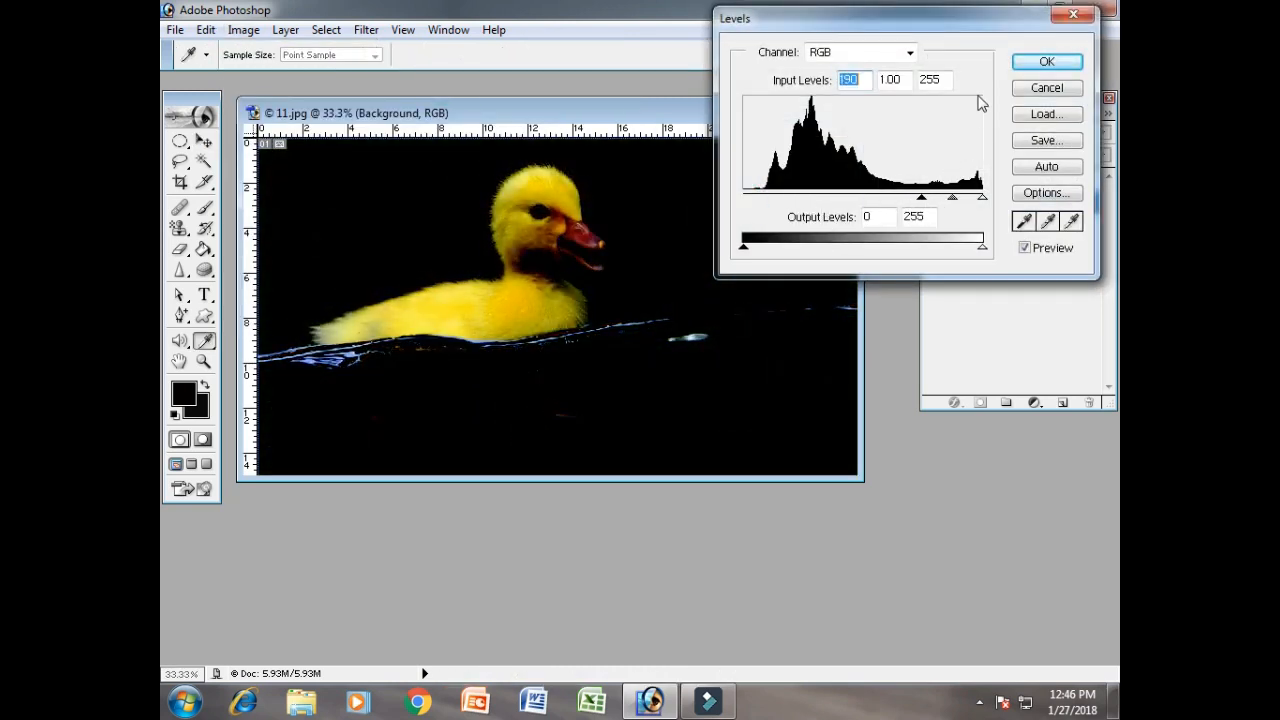
{"action": "left_click", "coordinate": [1046, 61]}
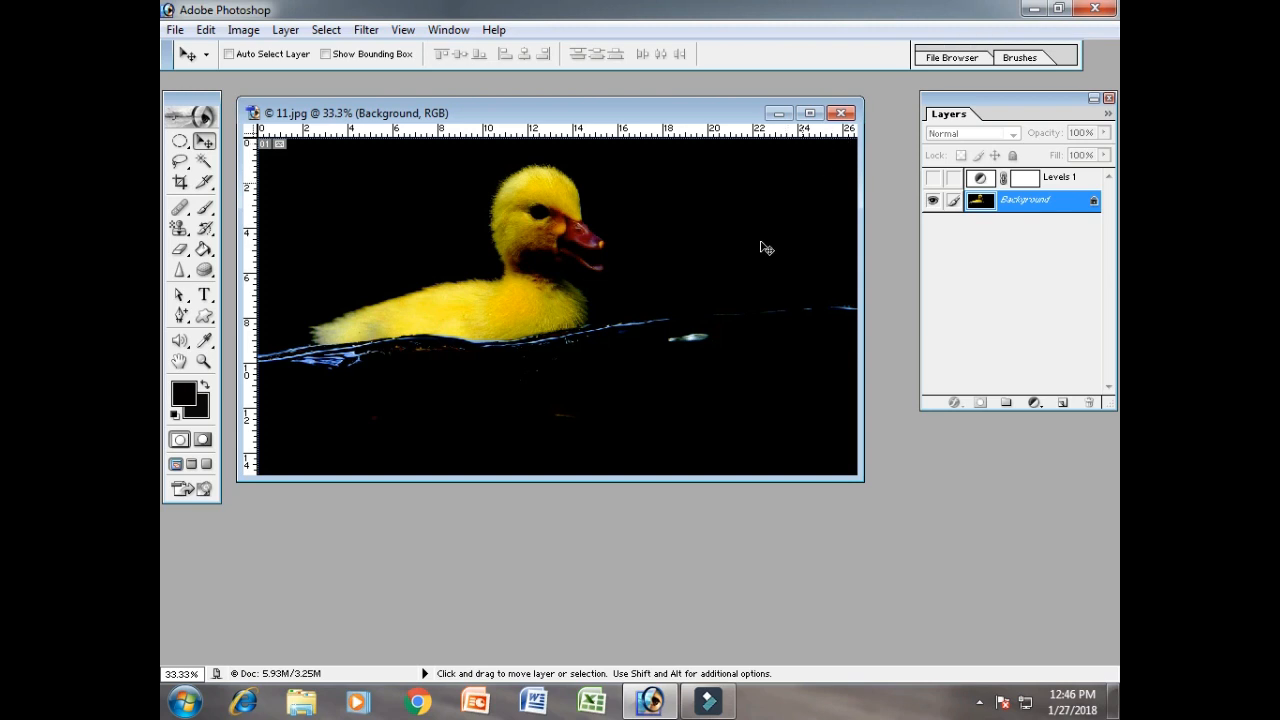
{"action": "left_click", "coordinate": [174, 29]}
{"action": "left_click", "coordinate": [246, 247]}
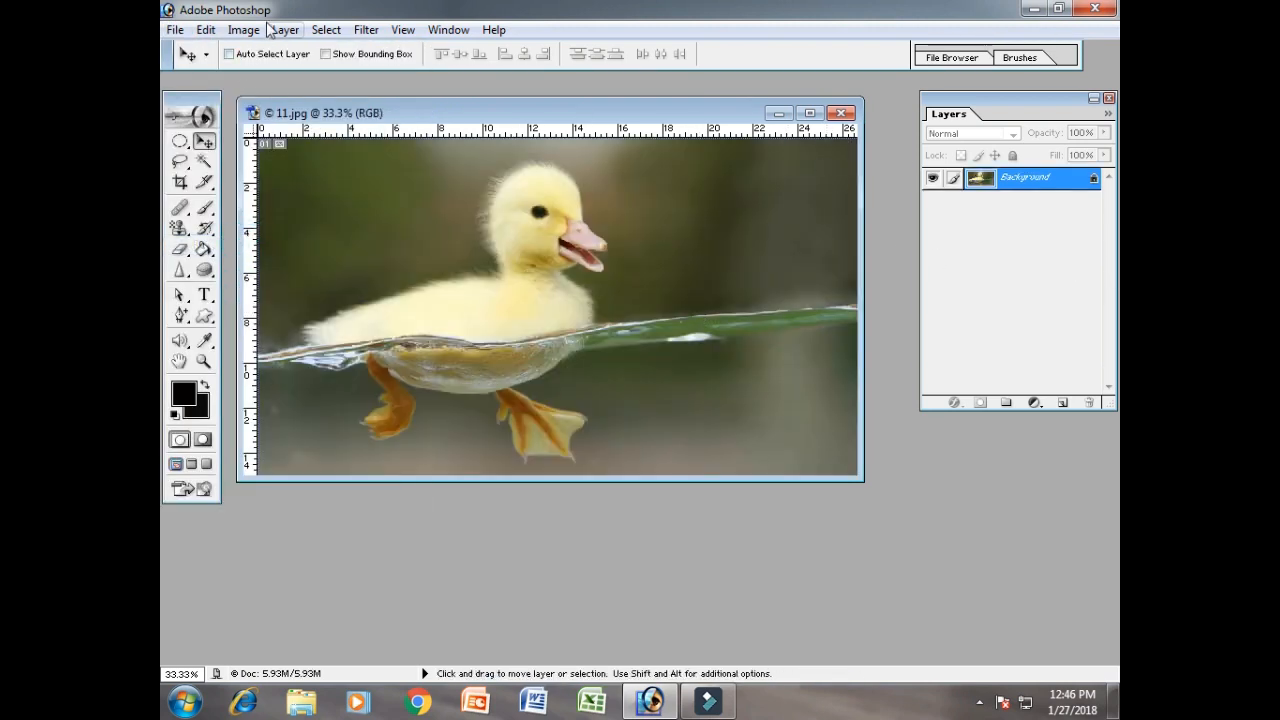
Start a Brightness/Contrast adjustment layer over the duckling image with a yellow label color
{"action": "left_click", "coordinate": [285, 29]}
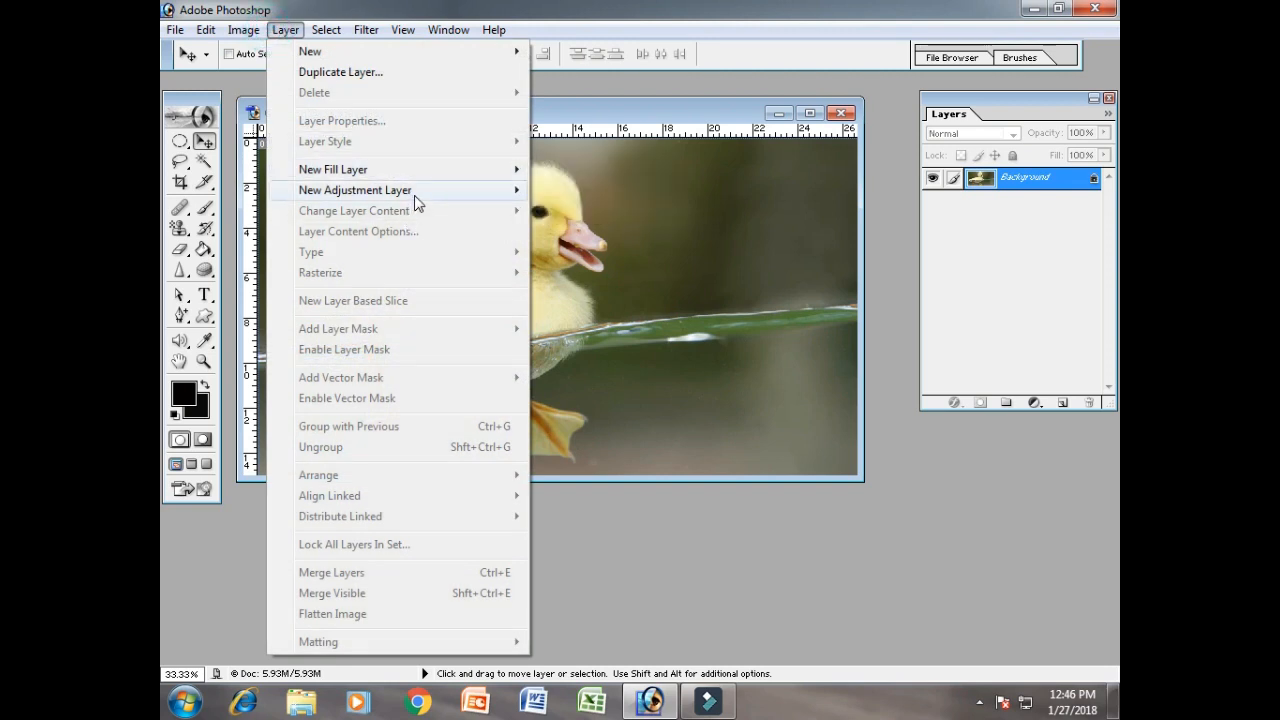
{"action": "mouse_move", "coordinate": [414, 195]}
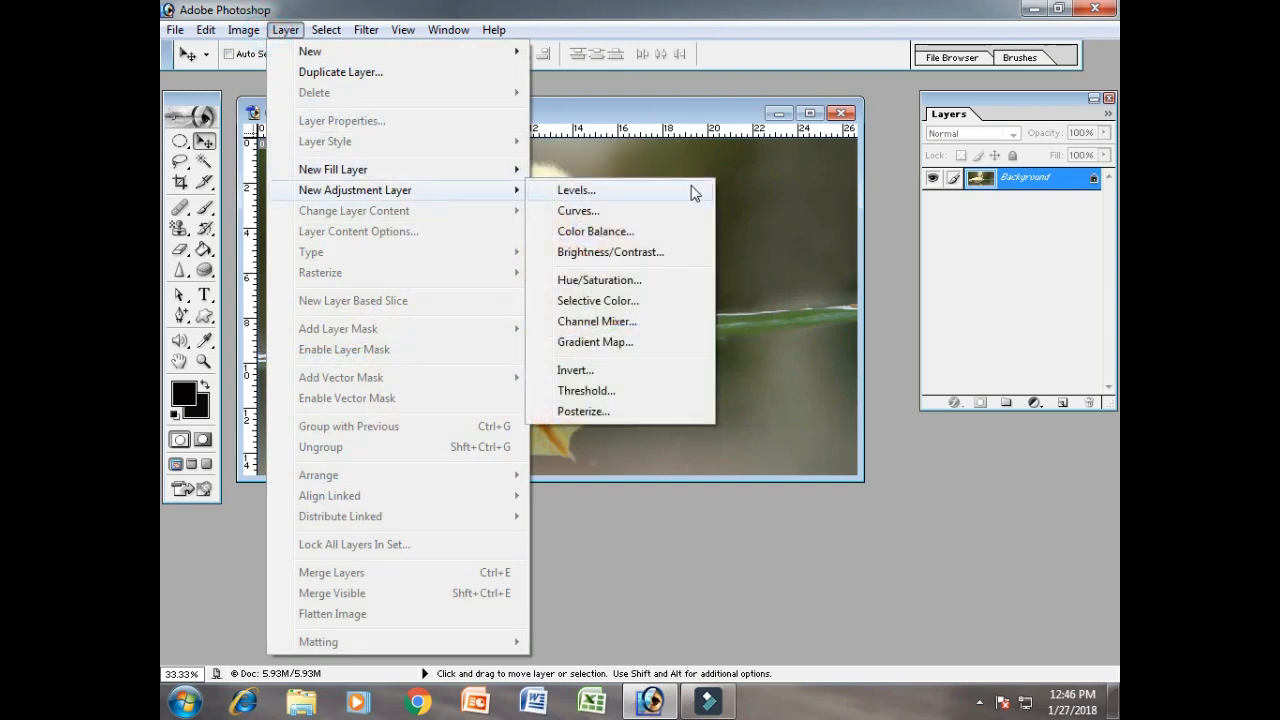
{"action": "left_click", "coordinate": [633, 256]}
{"action": "left_click", "coordinate": [889, 166]}
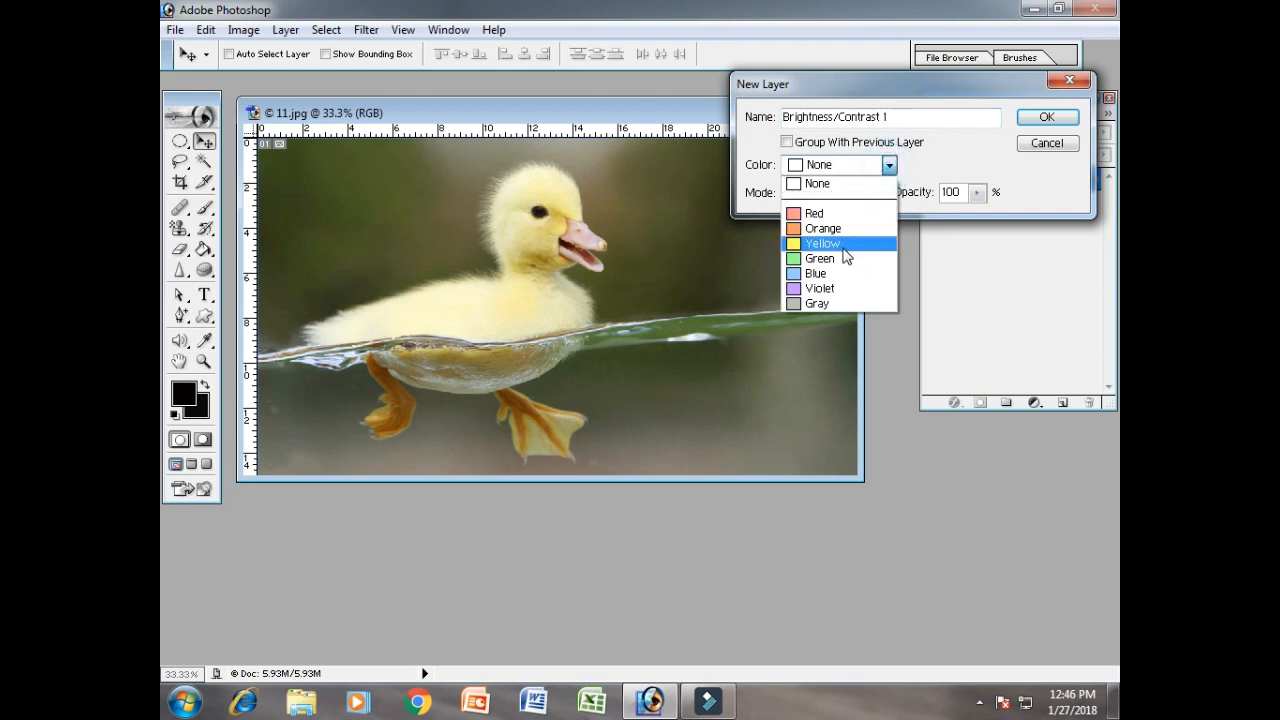
{"action": "left_click", "coordinate": [834, 243]}
{"action": "left_click", "coordinate": [1032, 118]}
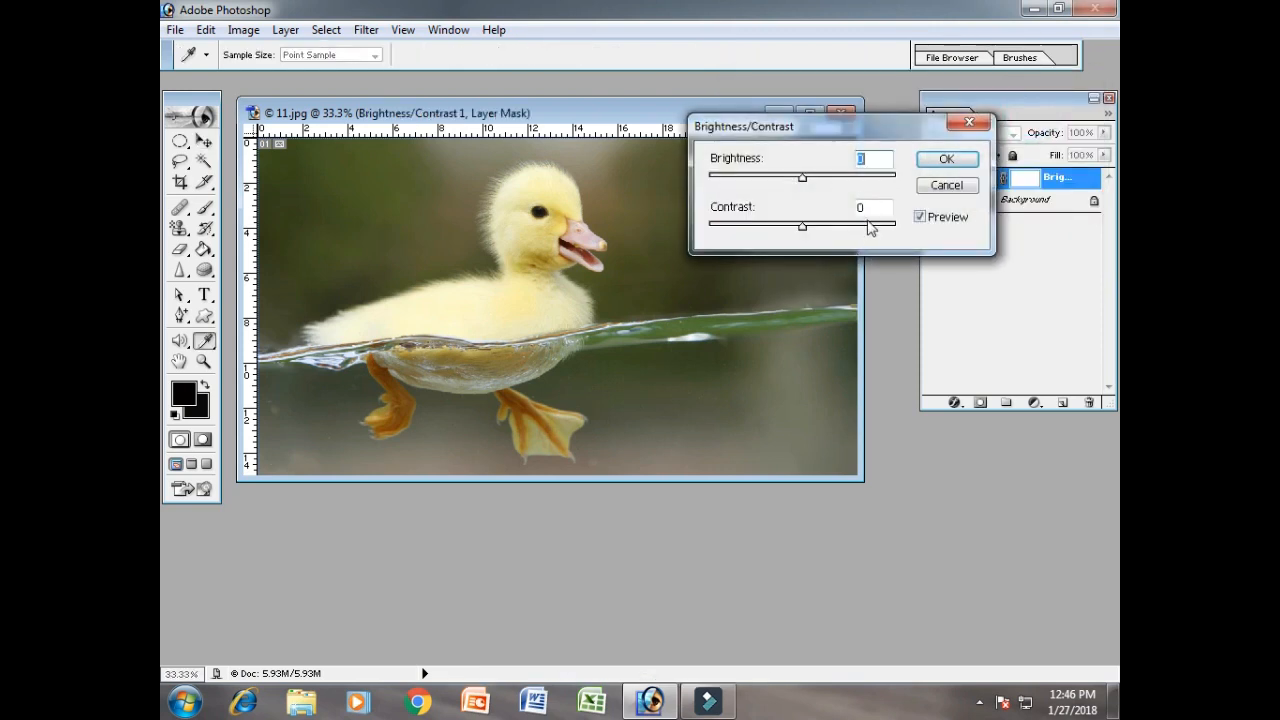
Set the adjustment layer's brightness to -62 and contrast to -16
{"action": "left_click_drag", "start_coordinate": [802, 176], "coordinate": [746, 180]}
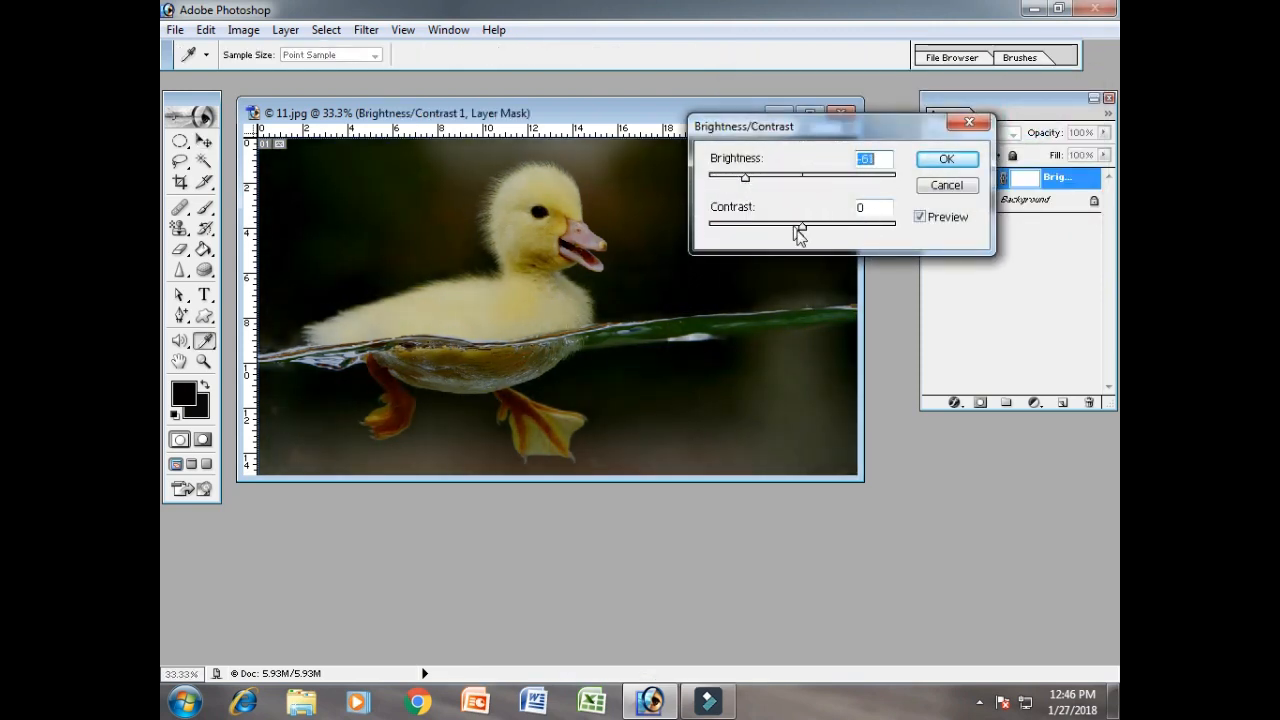
{"action": "left_click_drag", "start_coordinate": [804, 232], "coordinate": [715, 226]}
{"action": "mouse_move", "coordinate": [749, 184]}
{"action": "left_mouse_down"}
{"action": "mouse_move", "coordinate": [834, 177]}
{"action": "mouse_move", "coordinate": [745, 180]}
{"action": "left_mouse_up"}
{"action": "left_click_drag", "start_coordinate": [716, 231], "coordinate": [788, 233]}
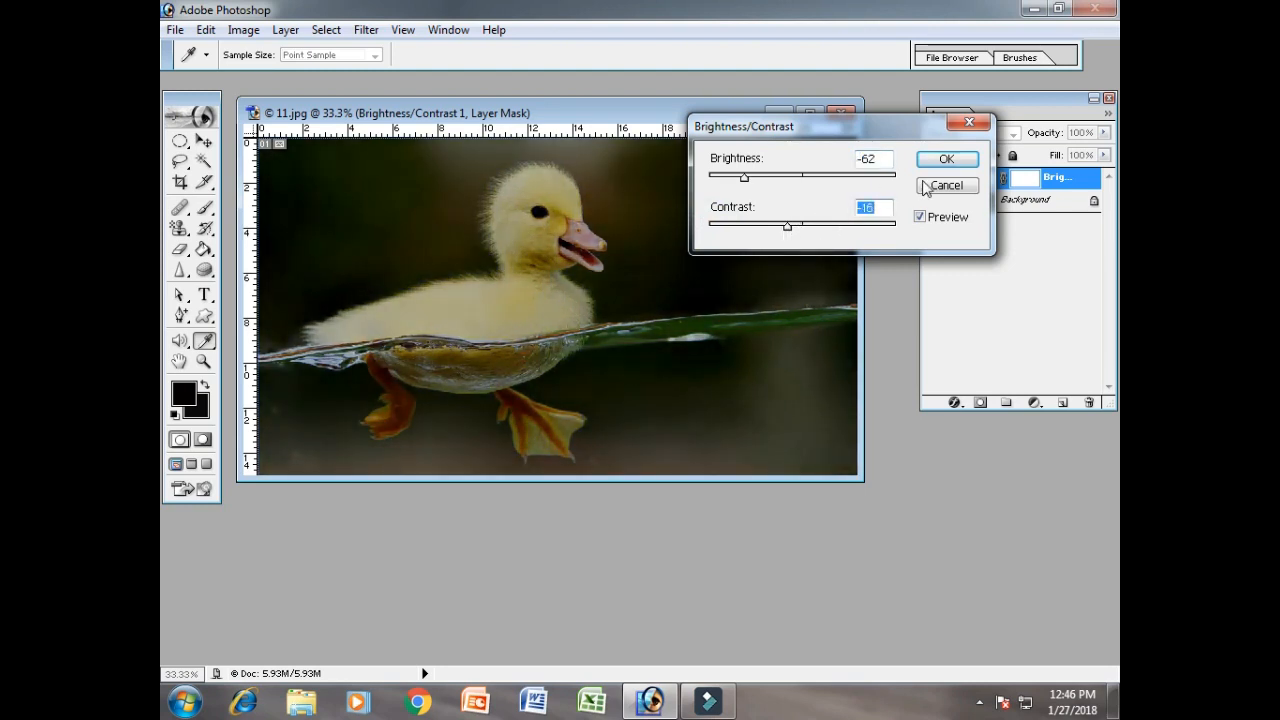
{"action": "left_click", "coordinate": [946, 160]}
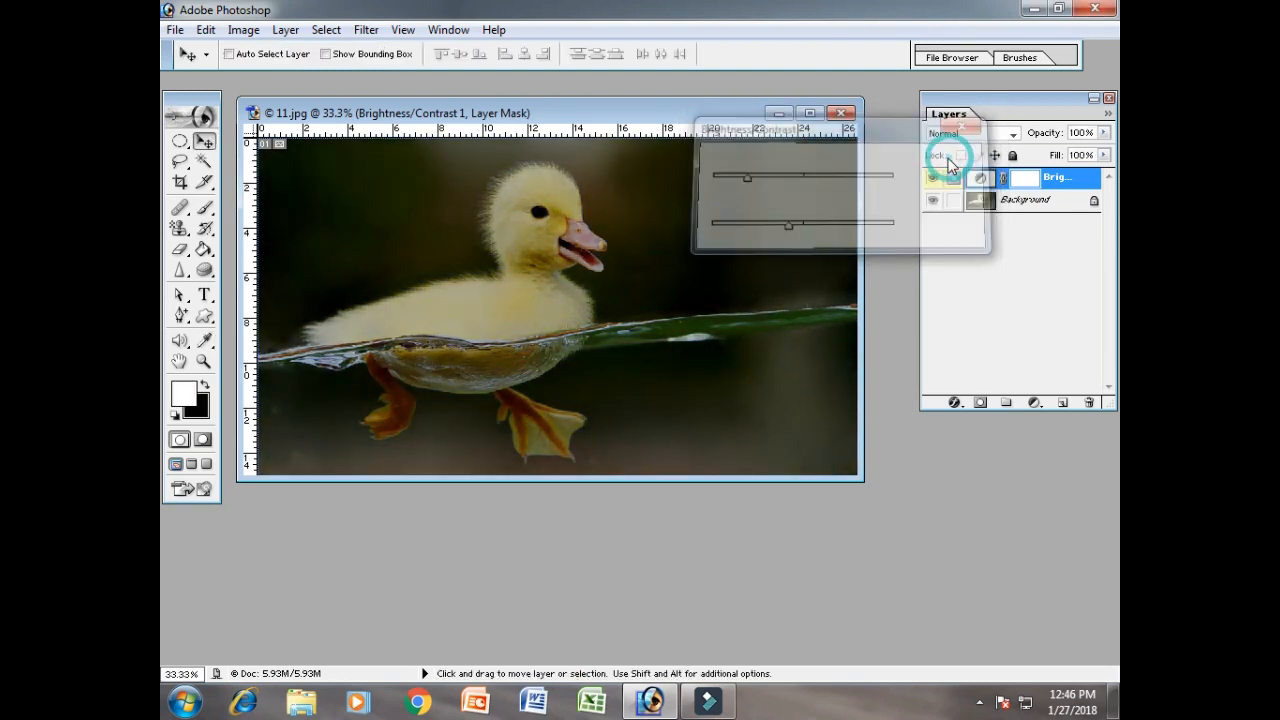
Start a Gradient Map adjustment layer above the Brightness/Contrast layer with a yellow label color and Lighten mode
{"action": "left_click", "coordinate": [292, 30]}
{"action": "mouse_move", "coordinate": [423, 191]}
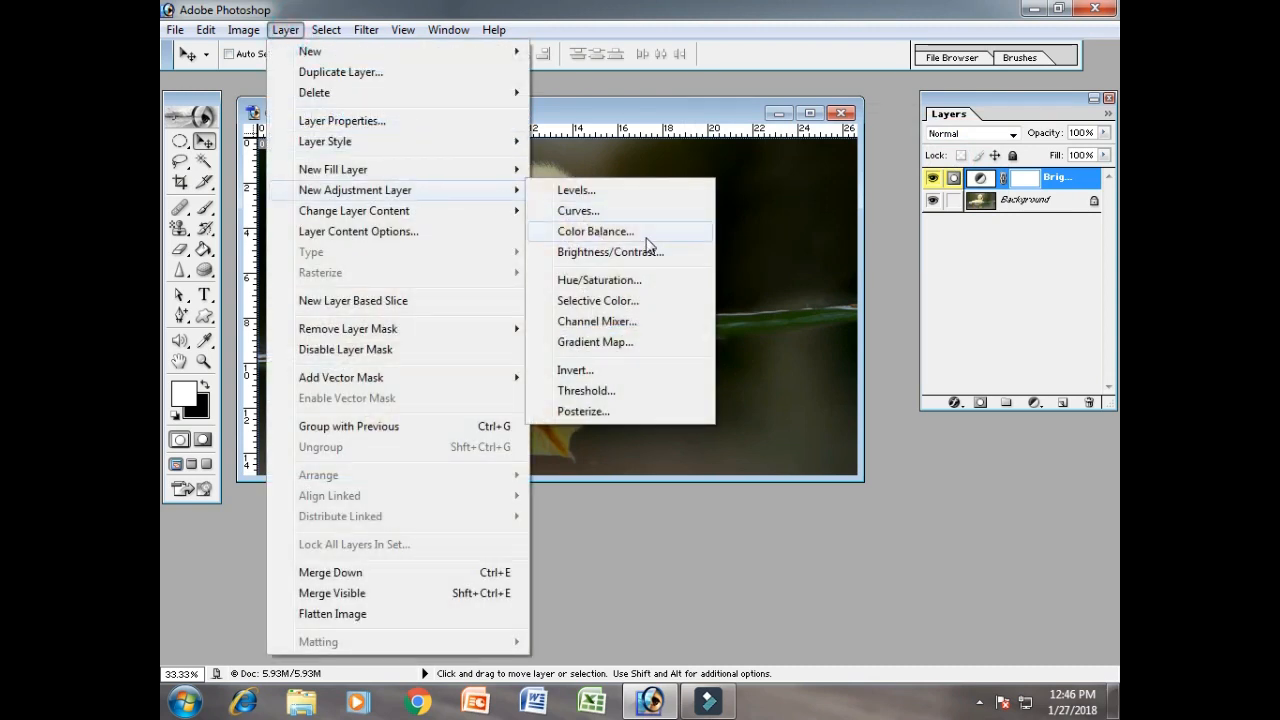
{"action": "left_click", "coordinate": [622, 344]}
{"action": "left_click", "coordinate": [855, 168]}
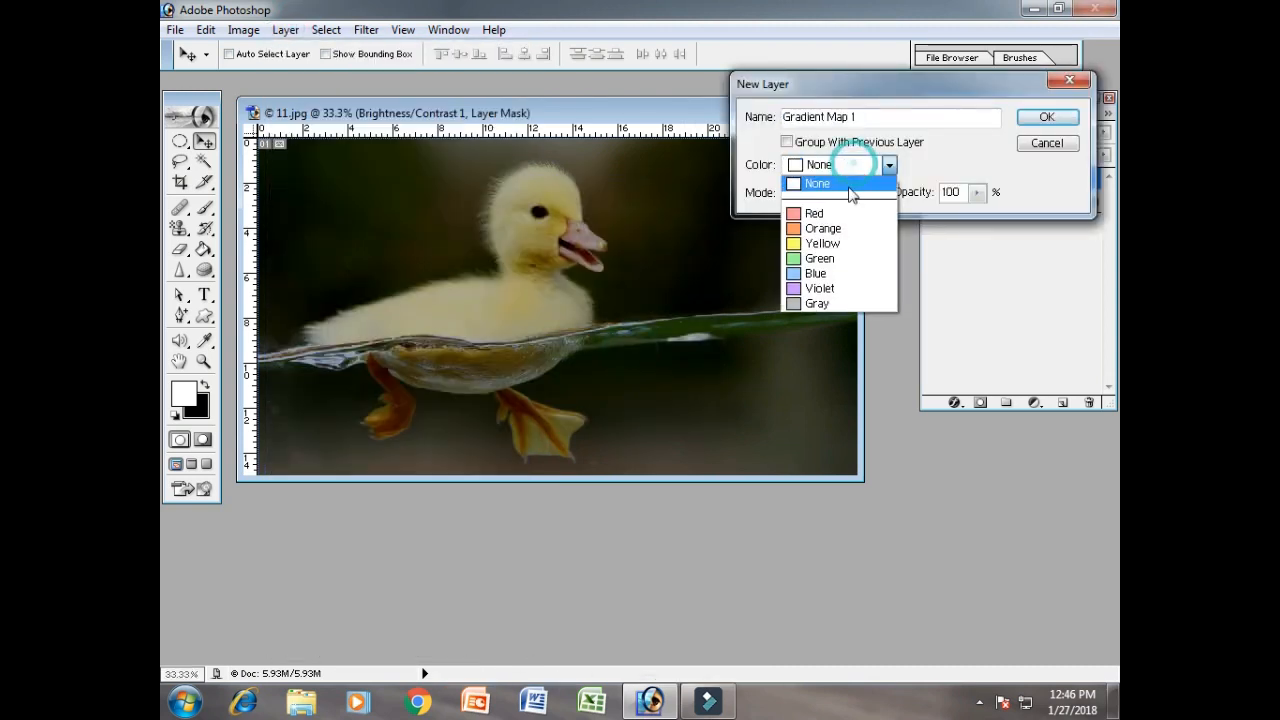
{"action": "left_click", "coordinate": [836, 240]}
{"action": "left_click", "coordinate": [870, 192]}
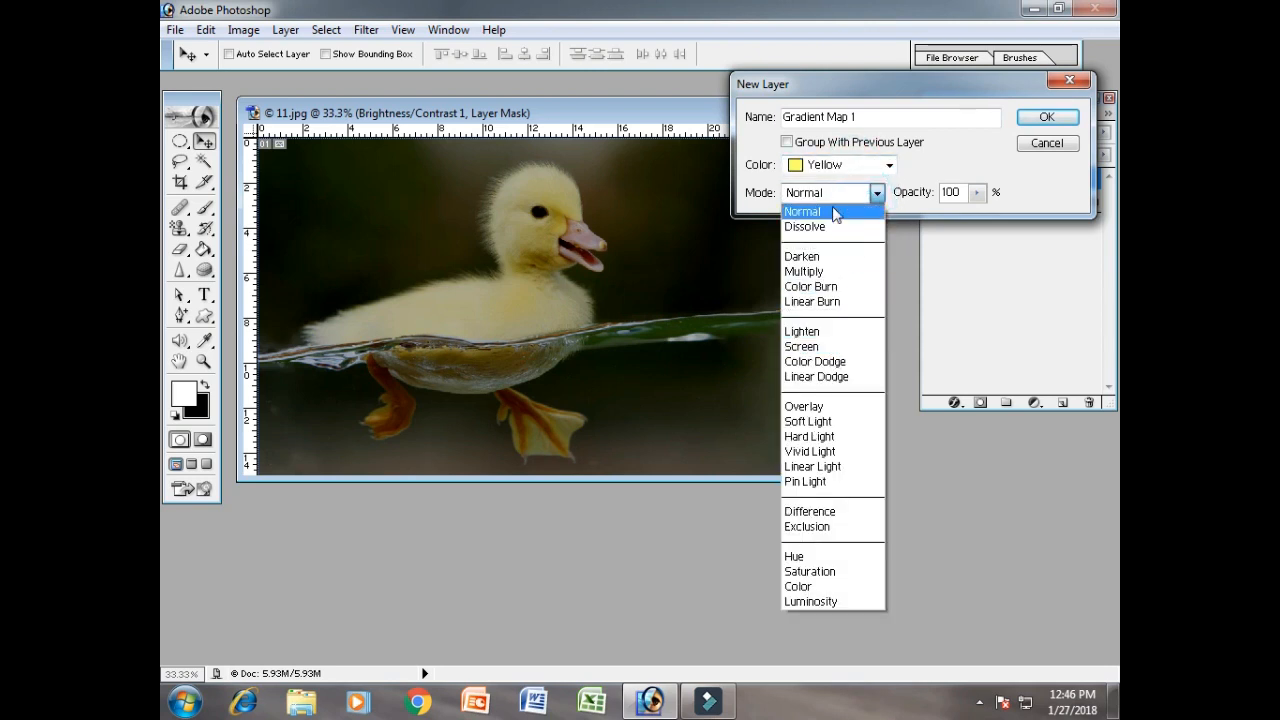
{"action": "left_click", "coordinate": [835, 334]}
{"action": "left_click", "coordinate": [1041, 121]}
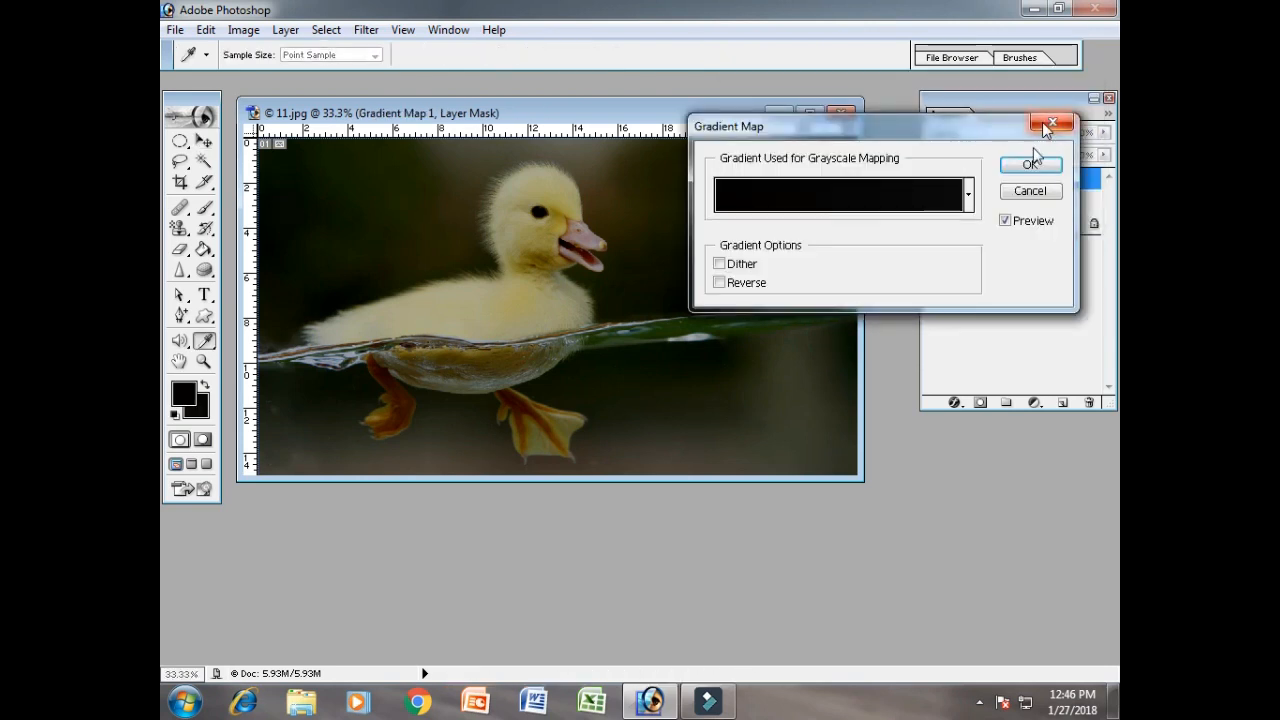
Apply the violet-to-orange gradient to the Gradient Map layer and hide the Brightness/Contrast layer beneath it
{"action": "left_click", "coordinate": [966, 194]}
{"action": "left_click", "coordinate": [846, 244]}
{"action": "left_click", "coordinate": [848, 248]}
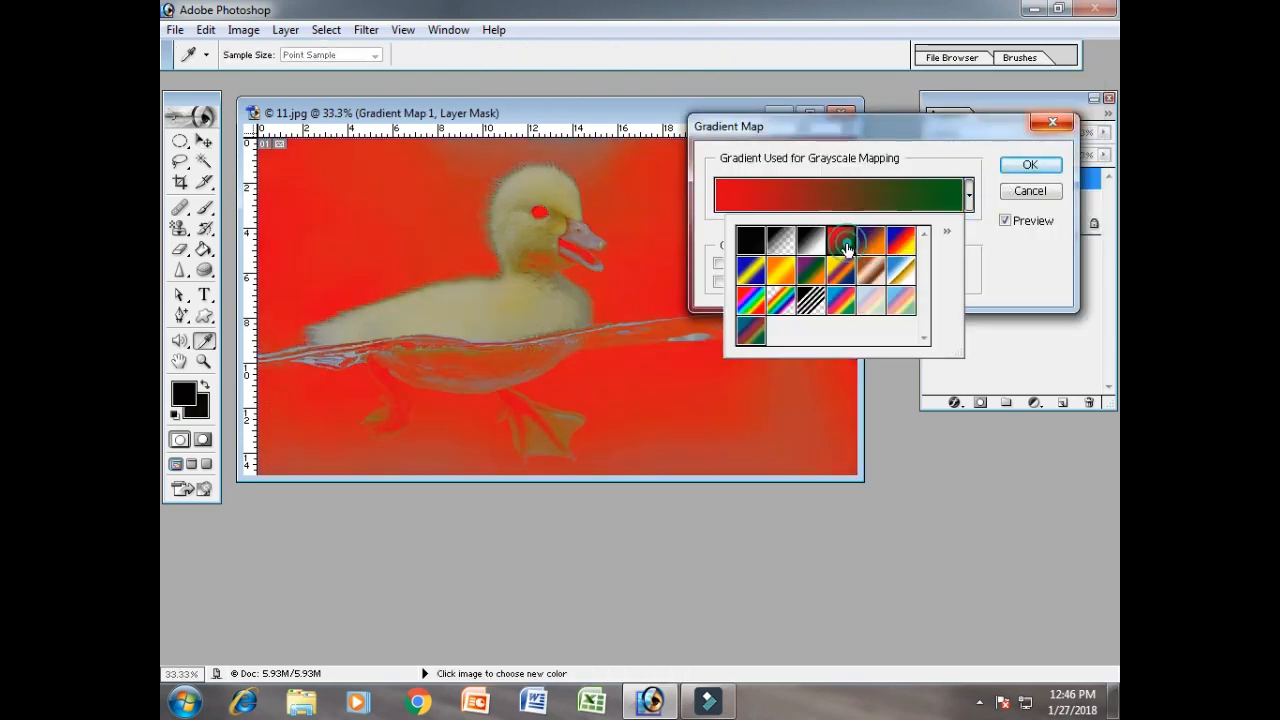
{"action": "left_click", "coordinate": [875, 243]}
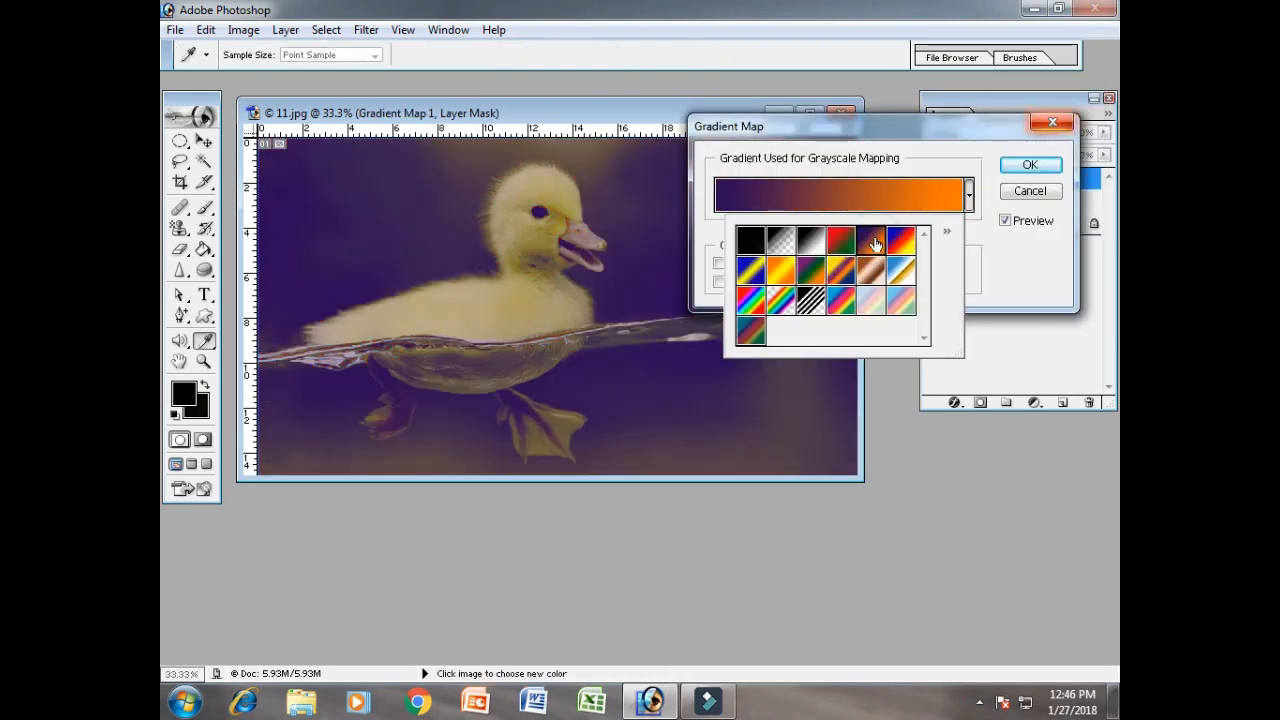
{"action": "left_click", "coordinate": [1030, 164]}
{"action": "left_click", "coordinate": [930, 203]}
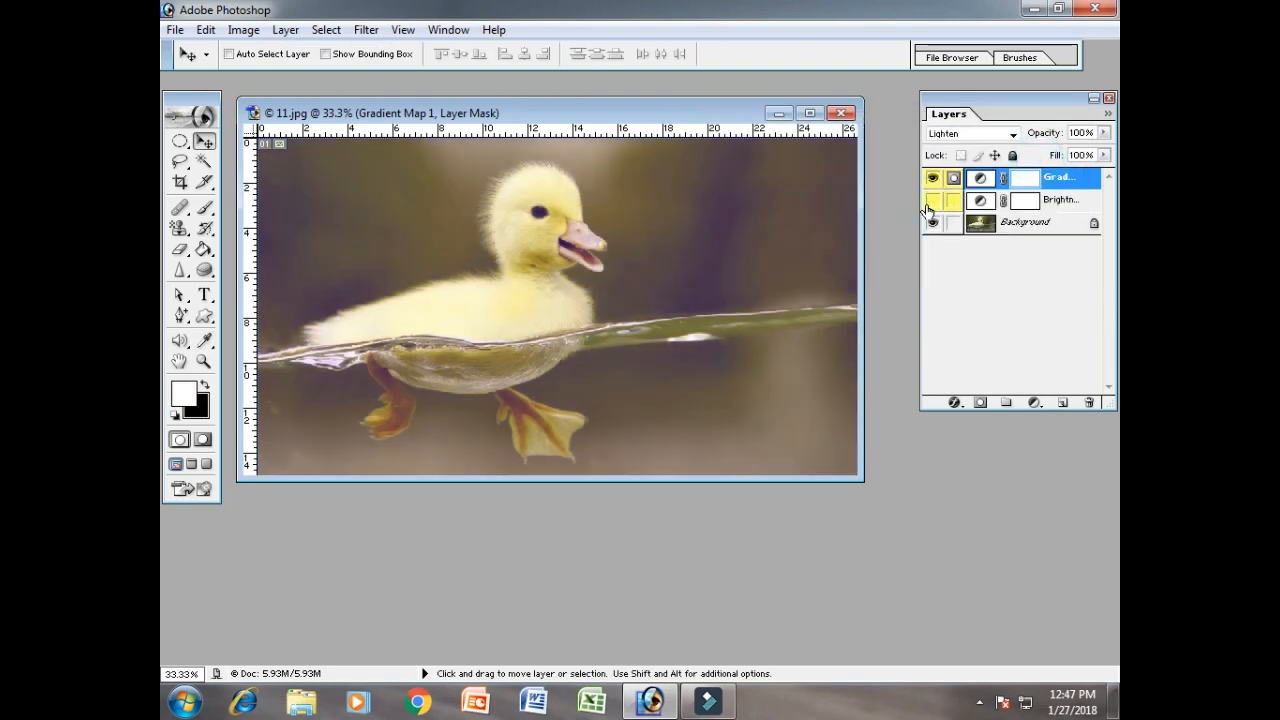
{"action": "left_click", "coordinate": [931, 180]}
Try several other presets on the Gradient Map layer, including blue-yellow, orange-yellow and the rainbow spectrum, and cancel the change
{"action": "double_click", "coordinate": [980, 180]}
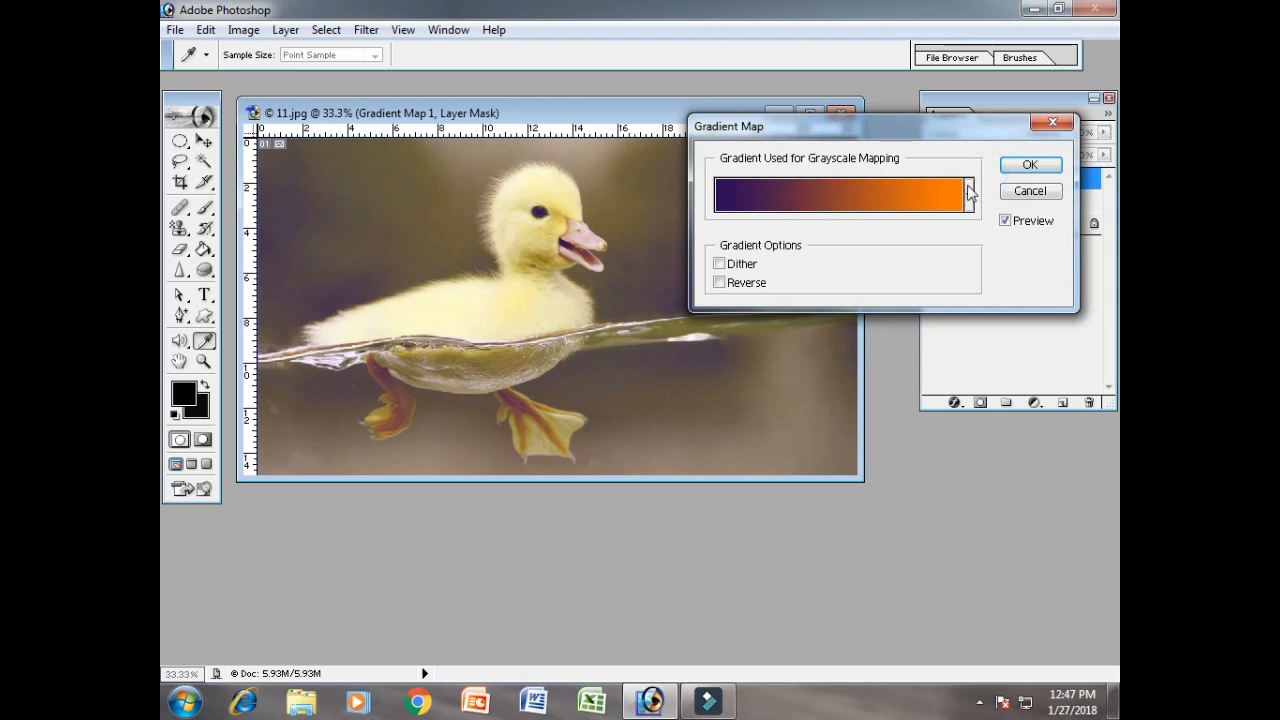
{"action": "left_click", "coordinate": [969, 195]}
{"action": "left_click", "coordinate": [835, 304]}
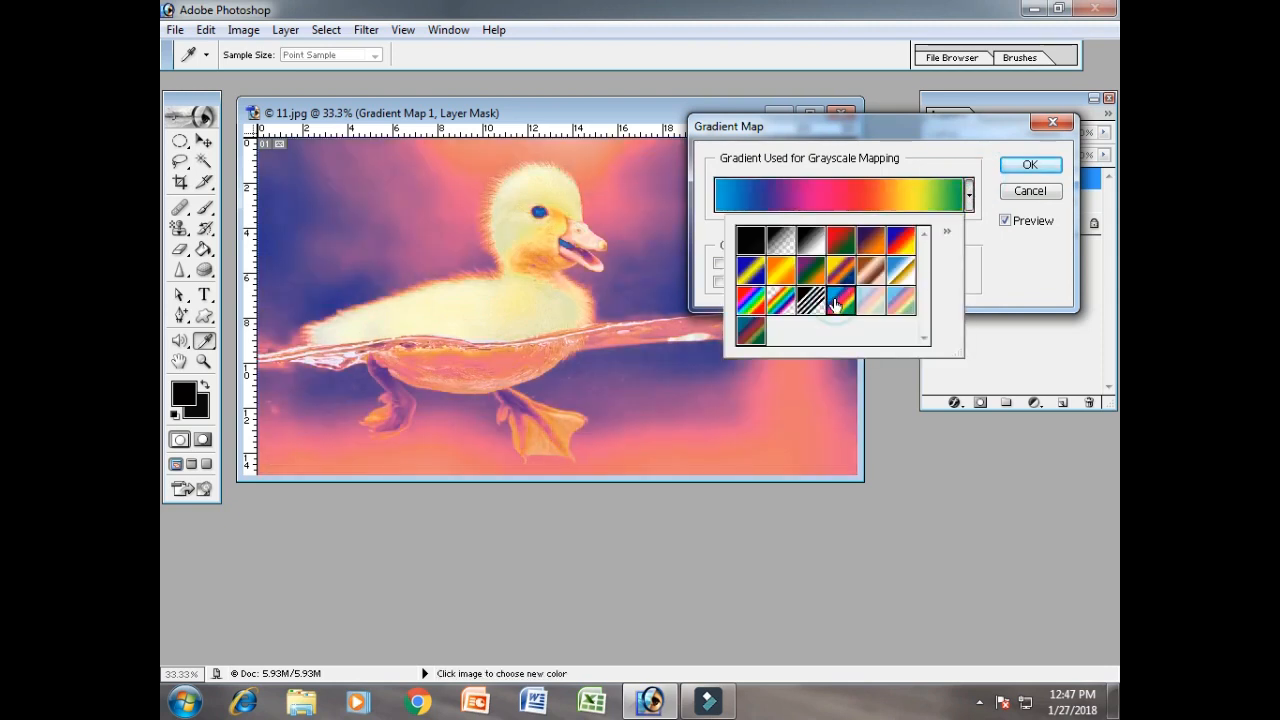
{"action": "left_click", "coordinate": [749, 300]}
{"action": "left_click", "coordinate": [749, 278]}
{"action": "left_click", "coordinate": [779, 270]}
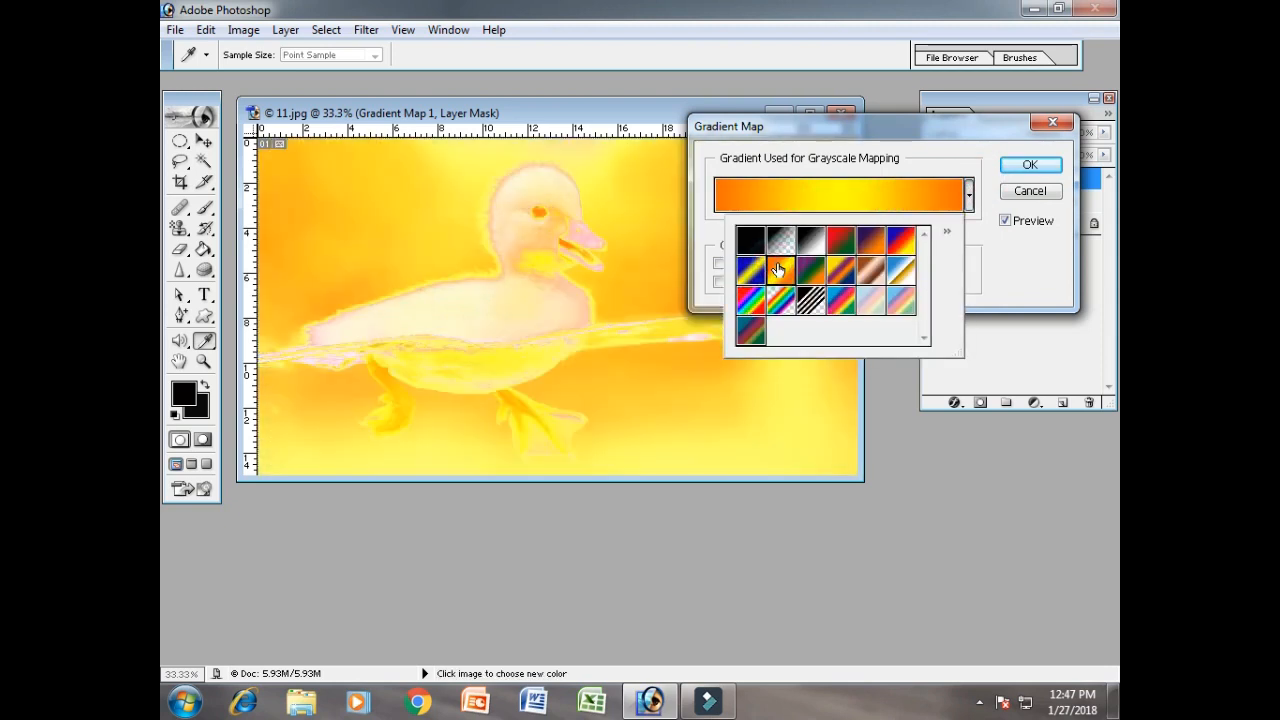
{"action": "left_click", "coordinate": [750, 330]}
{"action": "left_click", "coordinate": [750, 300]}
{"action": "left_click", "coordinate": [750, 270]}
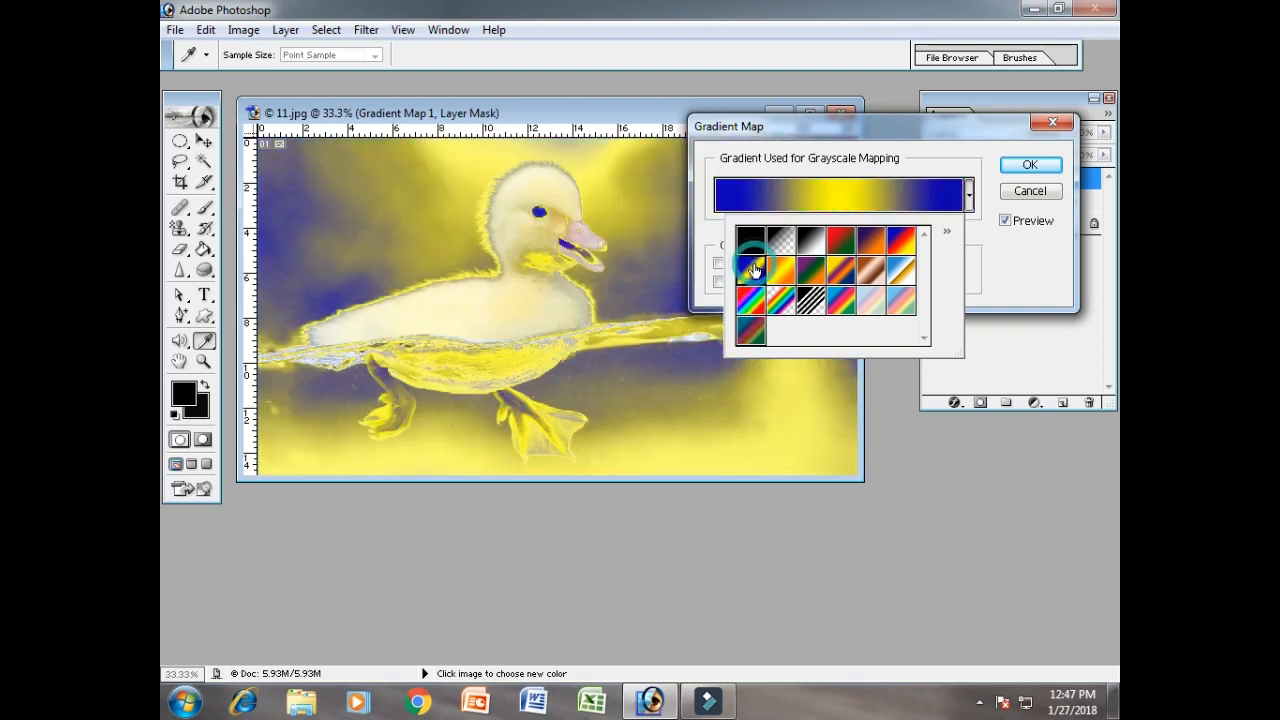
{"action": "left_click", "coordinate": [783, 270]}
{"action": "left_click", "coordinate": [746, 306]}
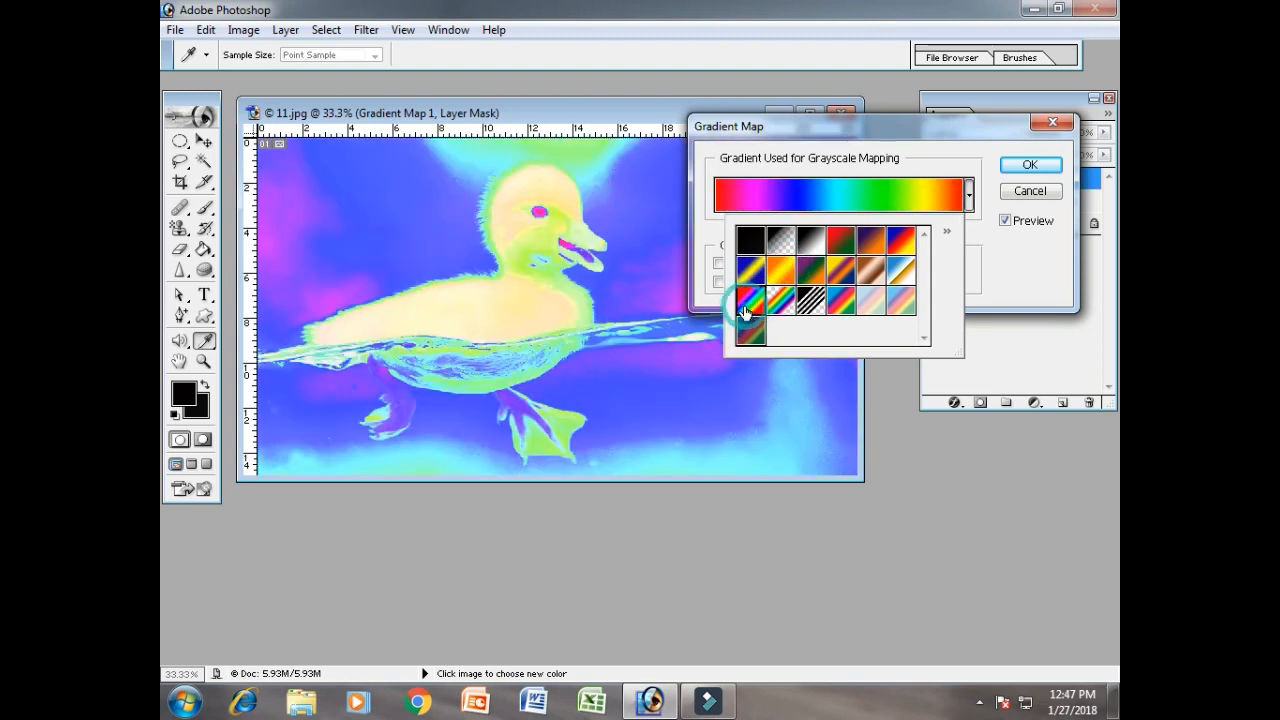
{"action": "left_click", "coordinate": [1015, 193]}
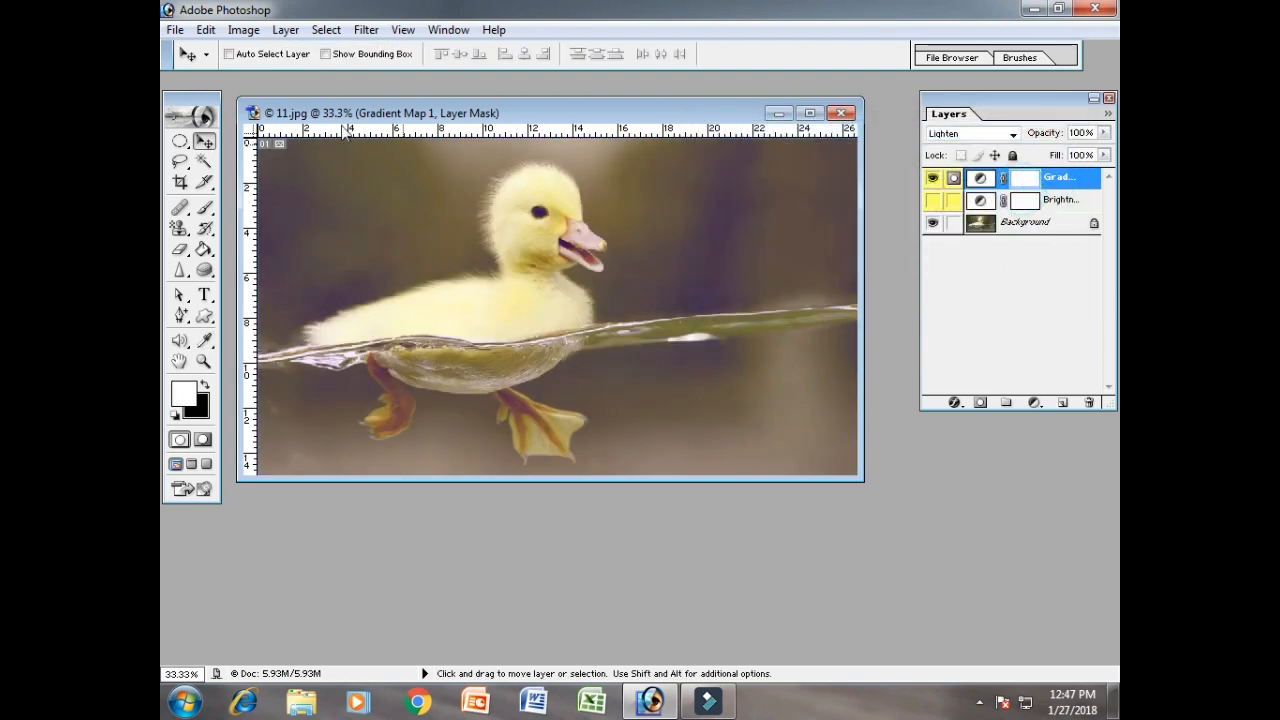
Try changing the Gradient Map layer's content to a gradient fill, previewing the blue-red-yellow, violet-orange and red-green presets
{"action": "left_click", "coordinate": [285, 30]}
{"action": "mouse_move", "coordinate": [430, 193]}
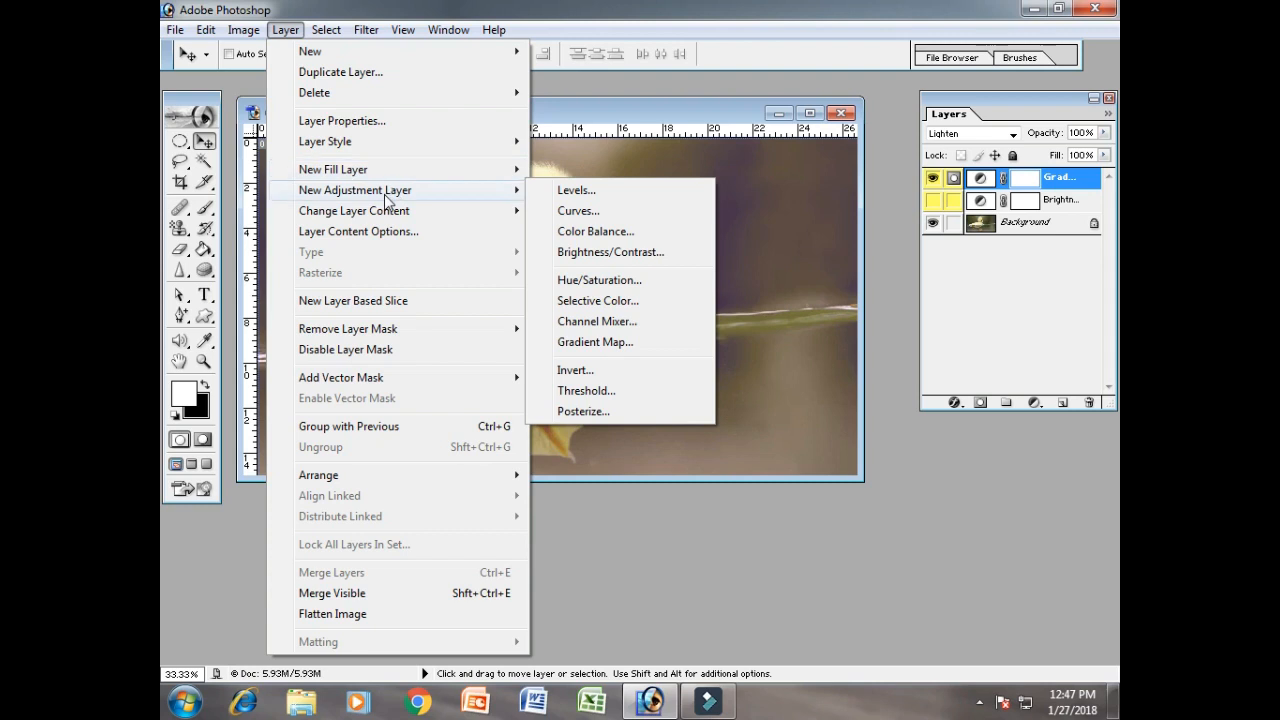
{"action": "mouse_move", "coordinate": [340, 212]}
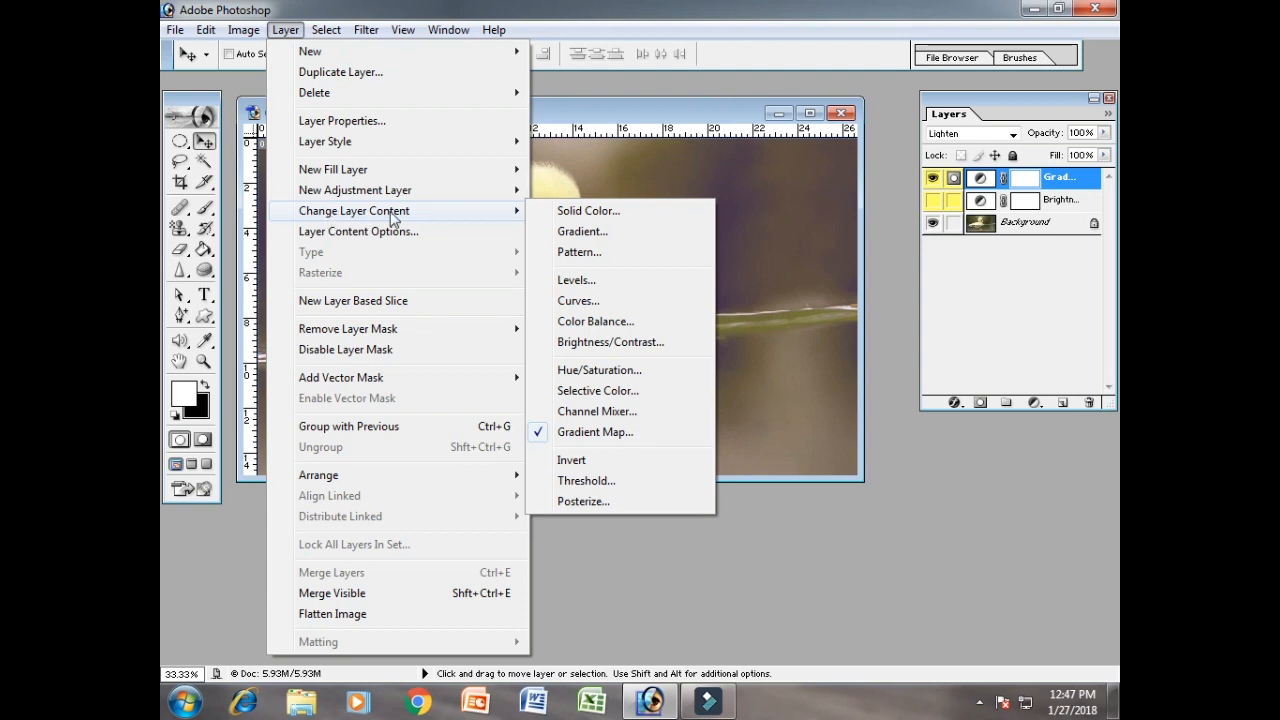
{"action": "left_click", "coordinate": [601, 234]}
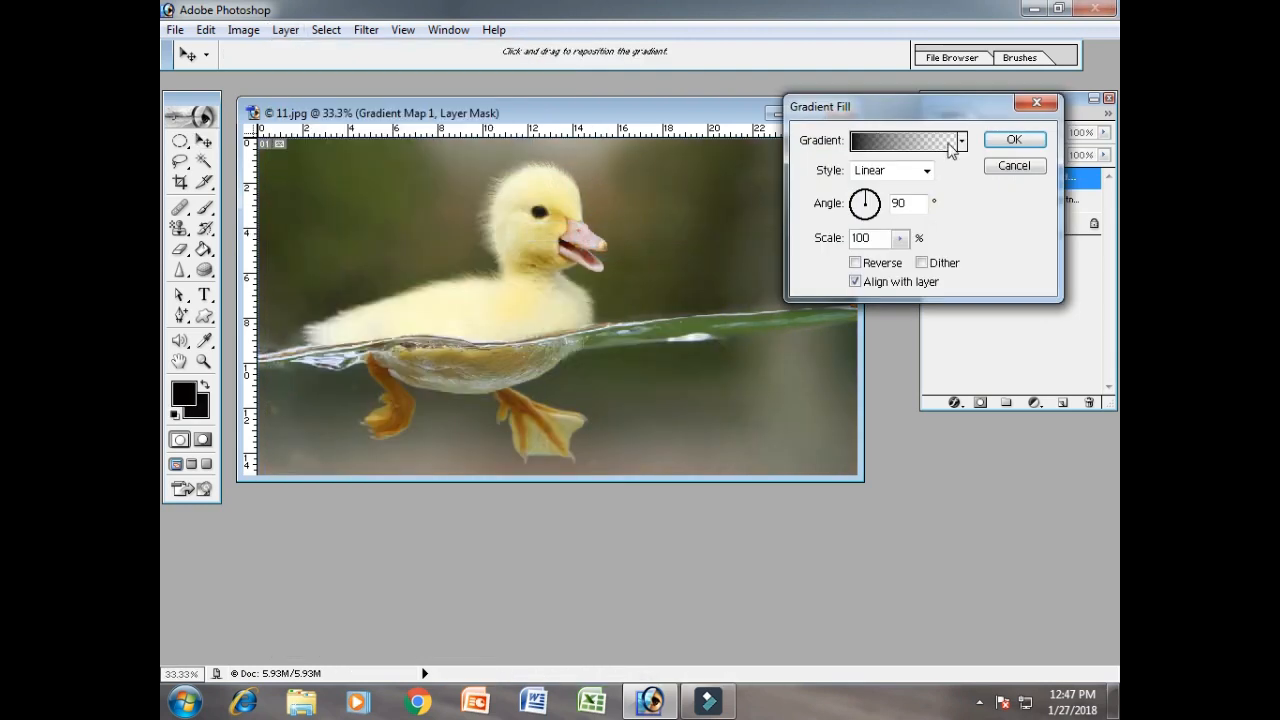
{"action": "left_click", "coordinate": [960, 141]}
{"action": "left_click", "coordinate": [965, 180]}
{"action": "left_click", "coordinate": [935, 180]}
{"action": "left_click", "coordinate": [900, 182]}
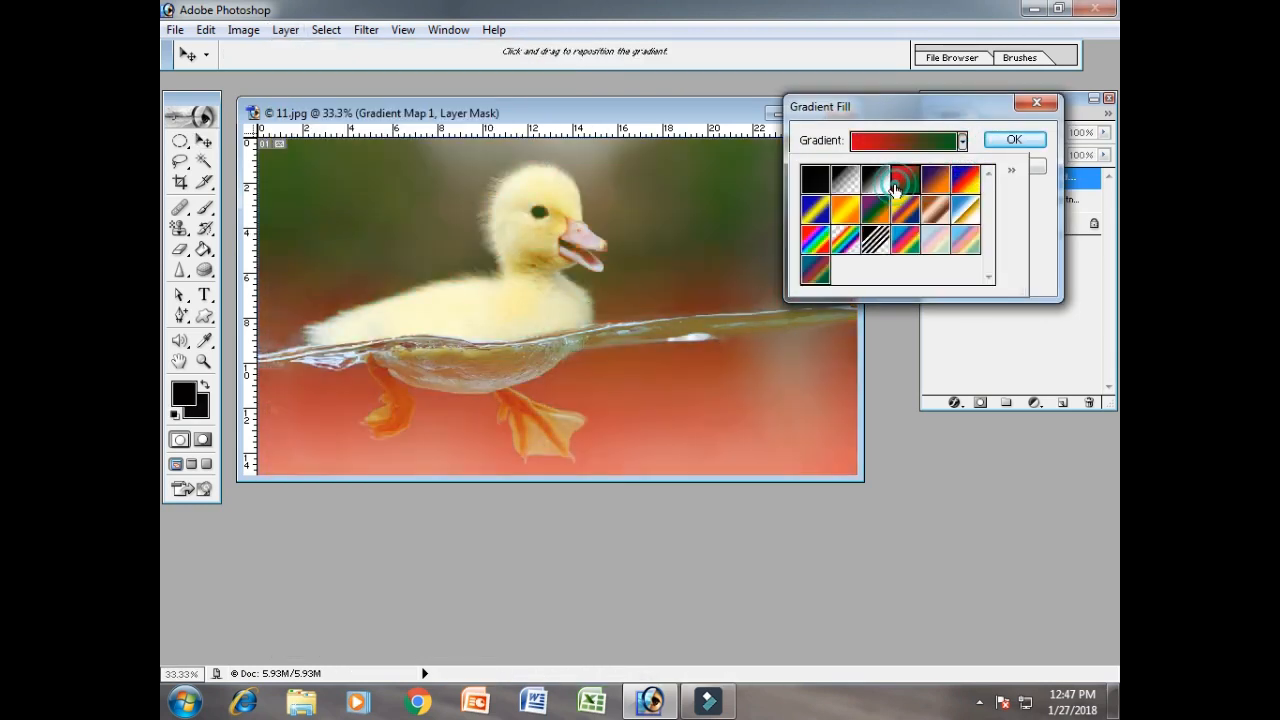
Preview further gradient fill presets, including blue-yellow, orange-yellow, copper and blue-to-gold chrome, and cancel the content change
{"action": "left_click", "coordinate": [815, 208]}
{"action": "left_click", "coordinate": [845, 208]}
{"action": "left_click", "coordinate": [903, 212]}
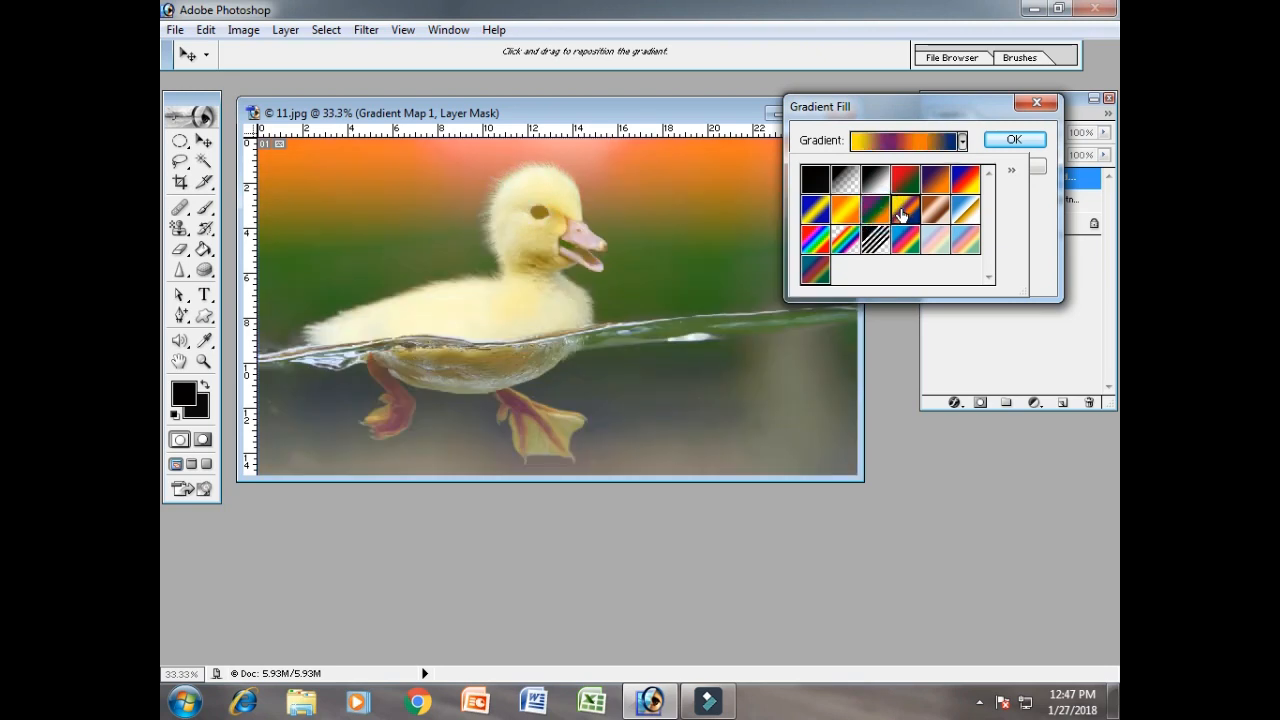
{"action": "left_click", "coordinate": [935, 208]}
{"action": "left_click", "coordinate": [965, 208]}
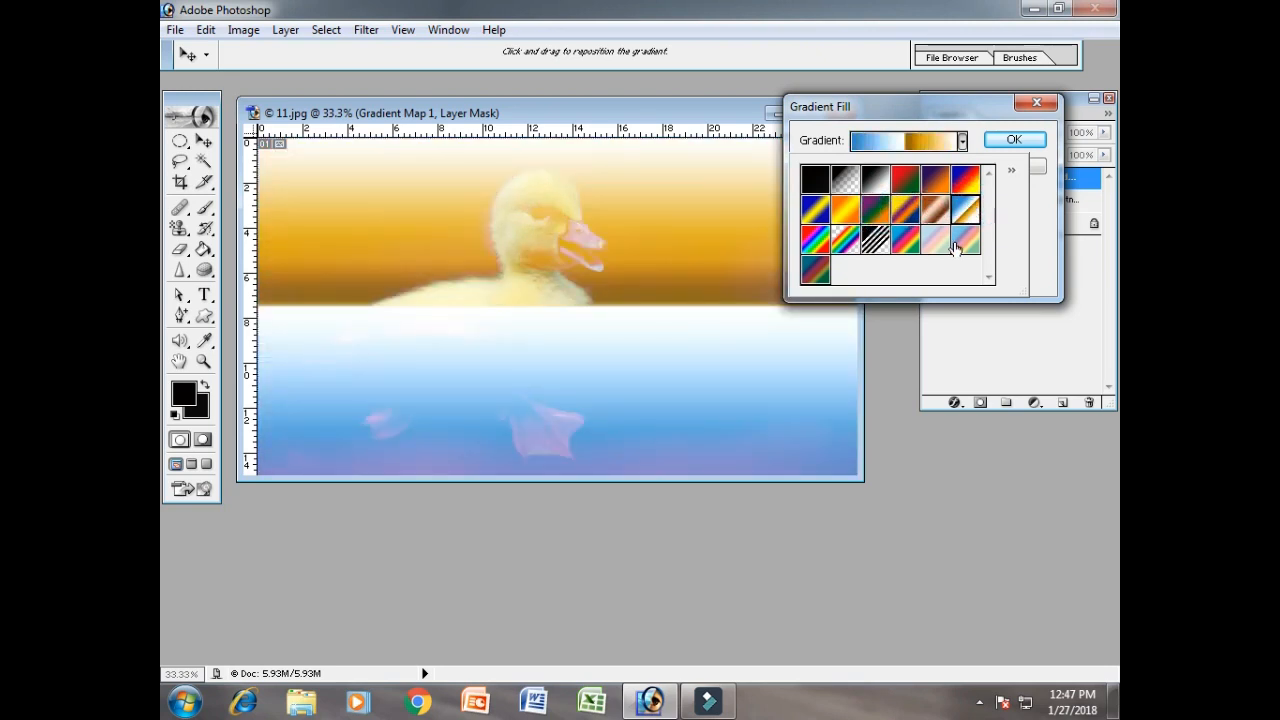
{"action": "left_click", "coordinate": [954, 243]}
{"action": "left_click", "coordinate": [1036, 171]}
{"action": "left_click", "coordinate": [1036, 171]}
Try reapplying Gradient Map as the layer's content with the violet-orange and orange-yellow presets, and cancel
{"action": "left_click", "coordinate": [285, 29]}
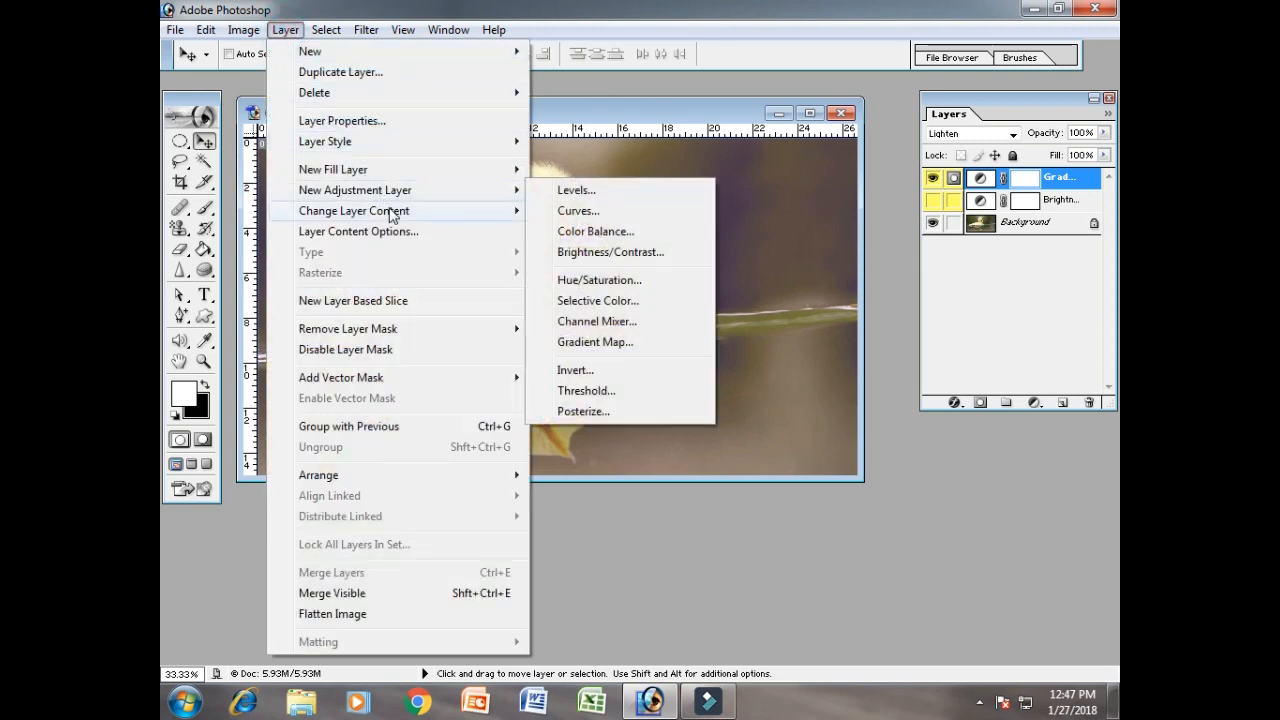
{"action": "mouse_move", "coordinate": [392, 216]}
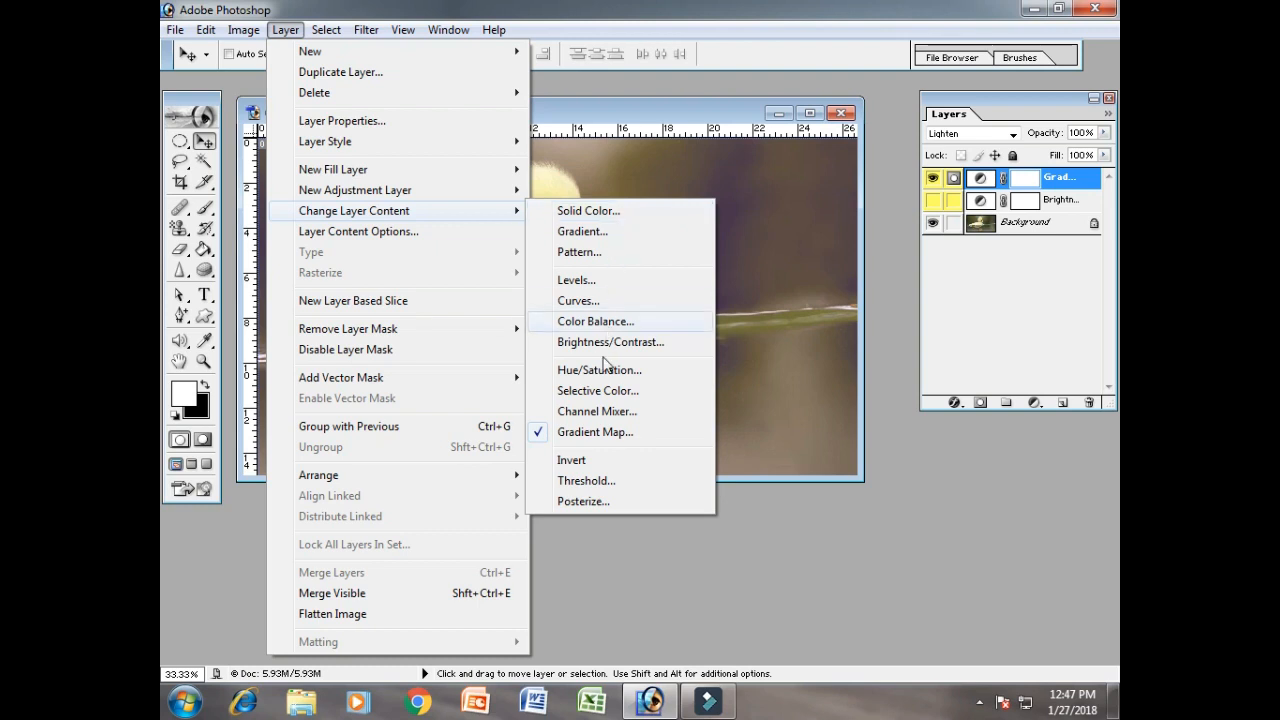
{"action": "left_click", "coordinate": [647, 436]}
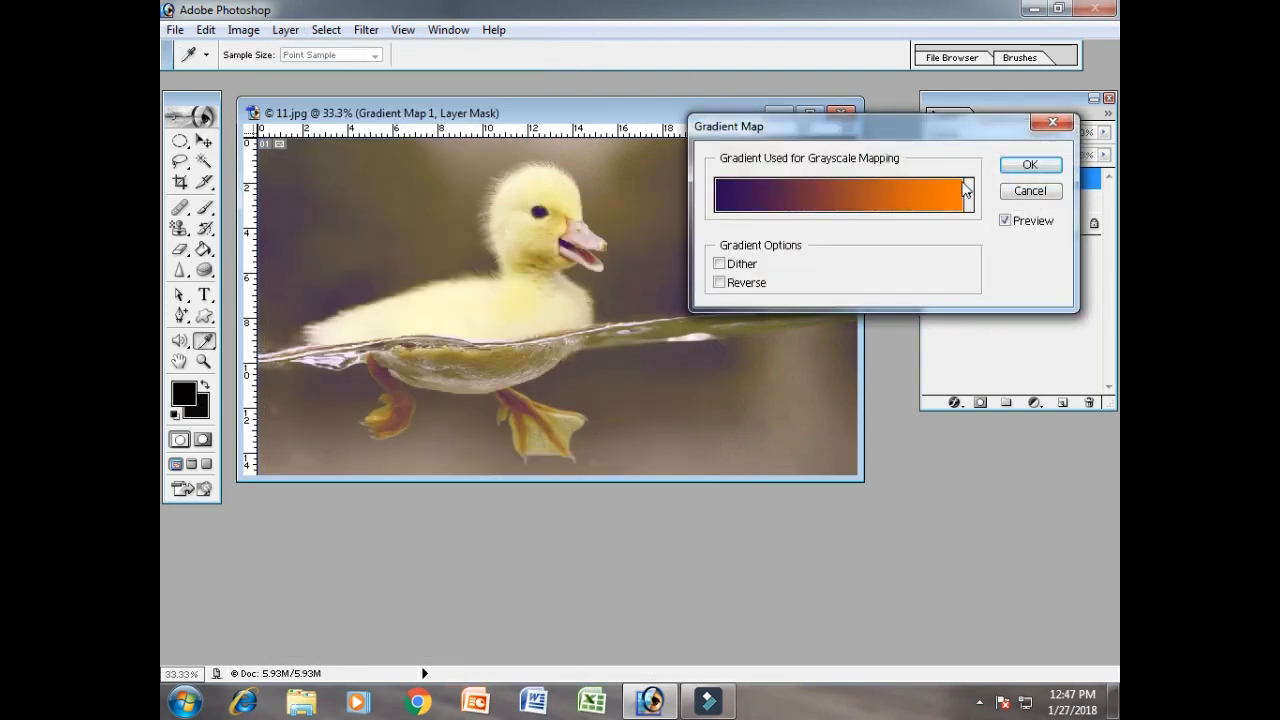
{"action": "left_click", "coordinate": [969, 196]}
{"action": "left_click", "coordinate": [898, 250]}
{"action": "left_click", "coordinate": [864, 249]}
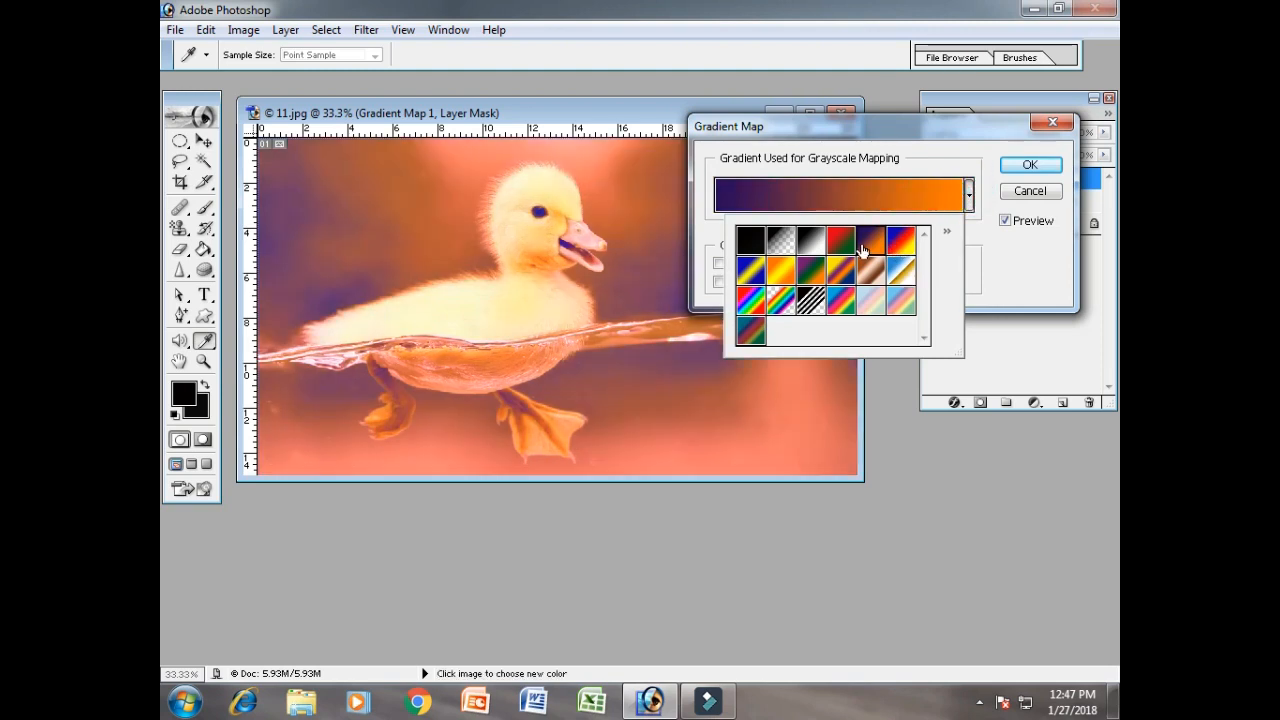
{"action": "left_click", "coordinate": [780, 270]}
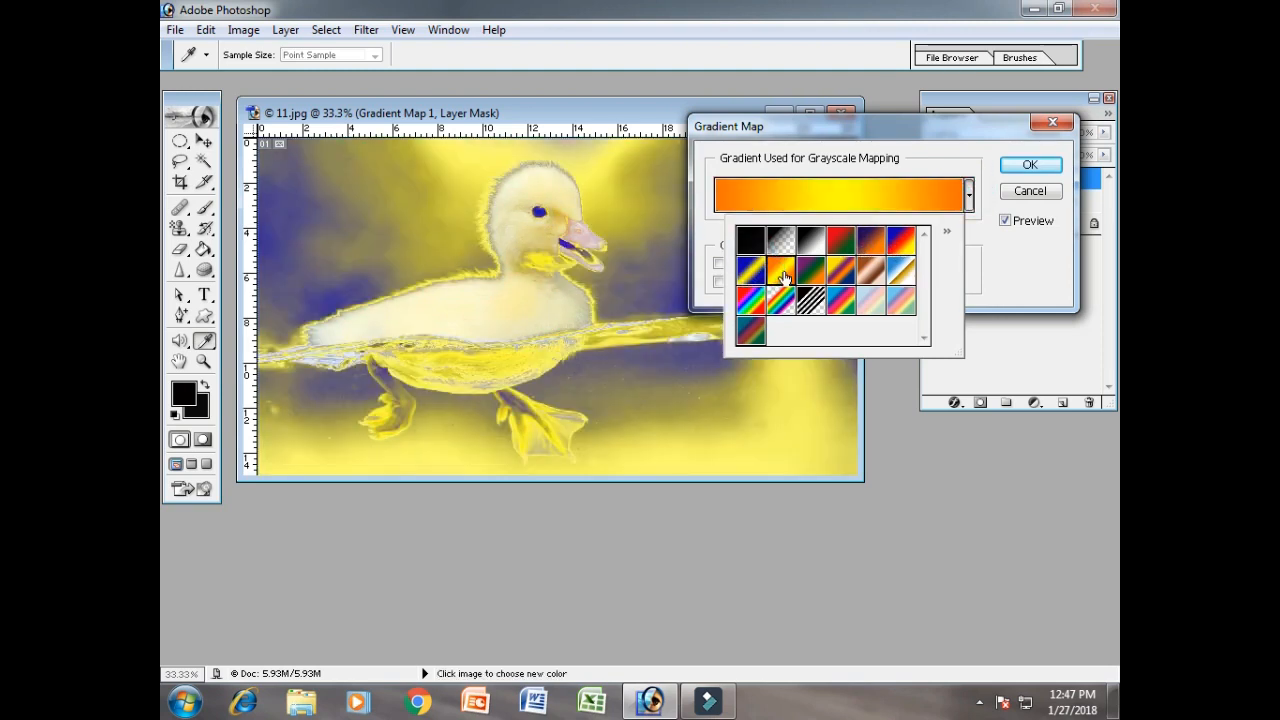
{"action": "left_click", "coordinate": [1014, 190]}
{"action": "left_click", "coordinate": [1014, 192]}
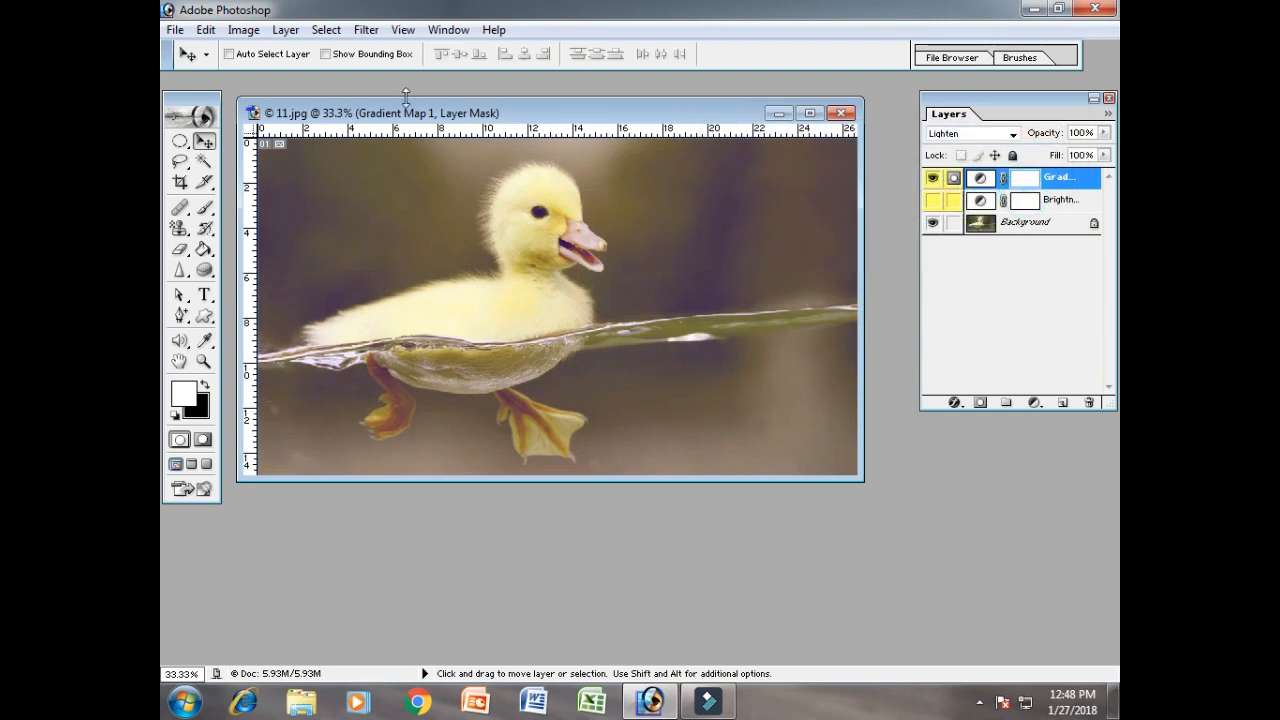
Reopen the Gradient Map layer's content options, preview the blue-red-yellow preset, and cancel the change
{"action": "left_click", "coordinate": [285, 29]}
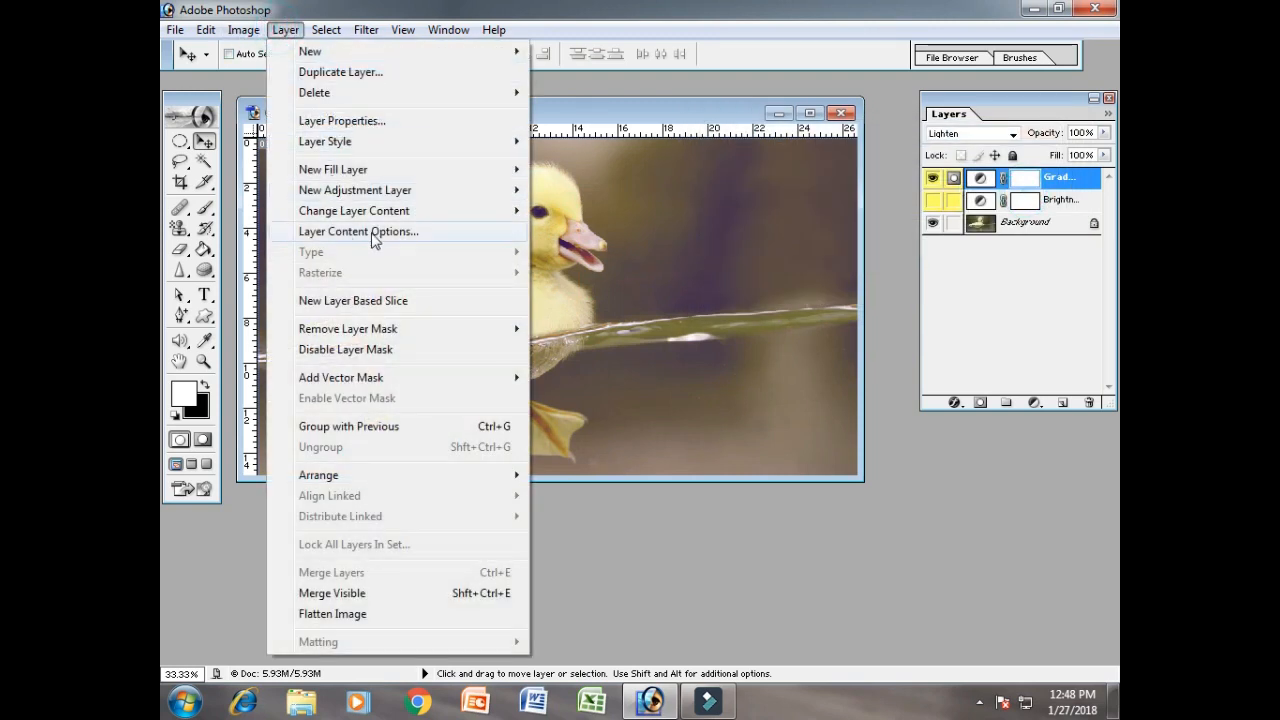
{"action": "left_click", "coordinate": [406, 232]}
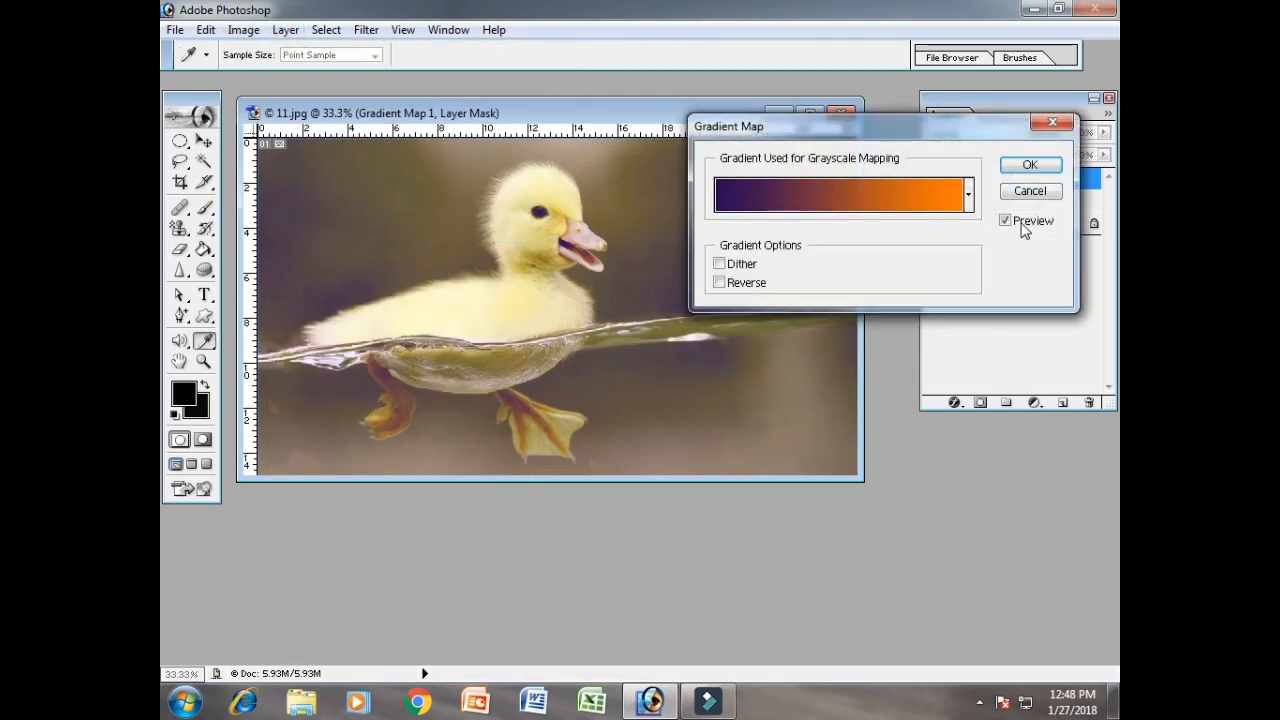
{"action": "left_click", "coordinate": [968, 196]}
{"action": "left_click", "coordinate": [900, 270]}
{"action": "left_click", "coordinate": [900, 240]}
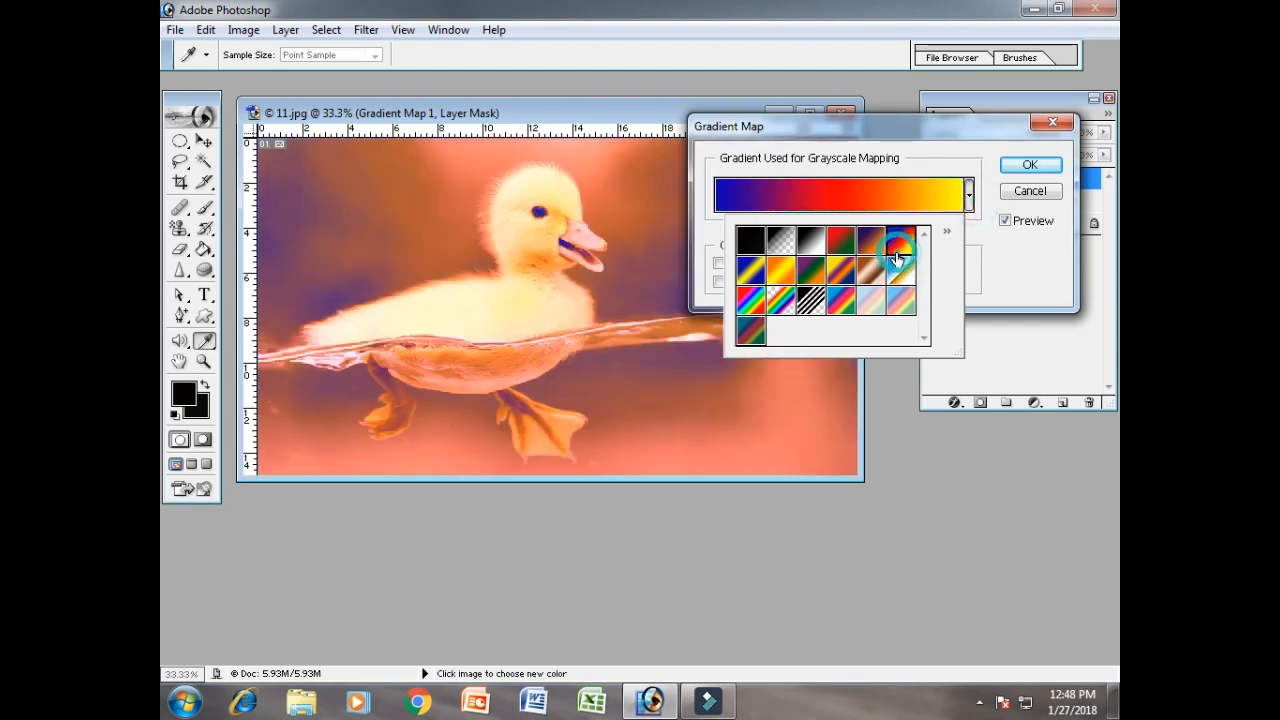
{"action": "left_click", "coordinate": [1030, 191]}
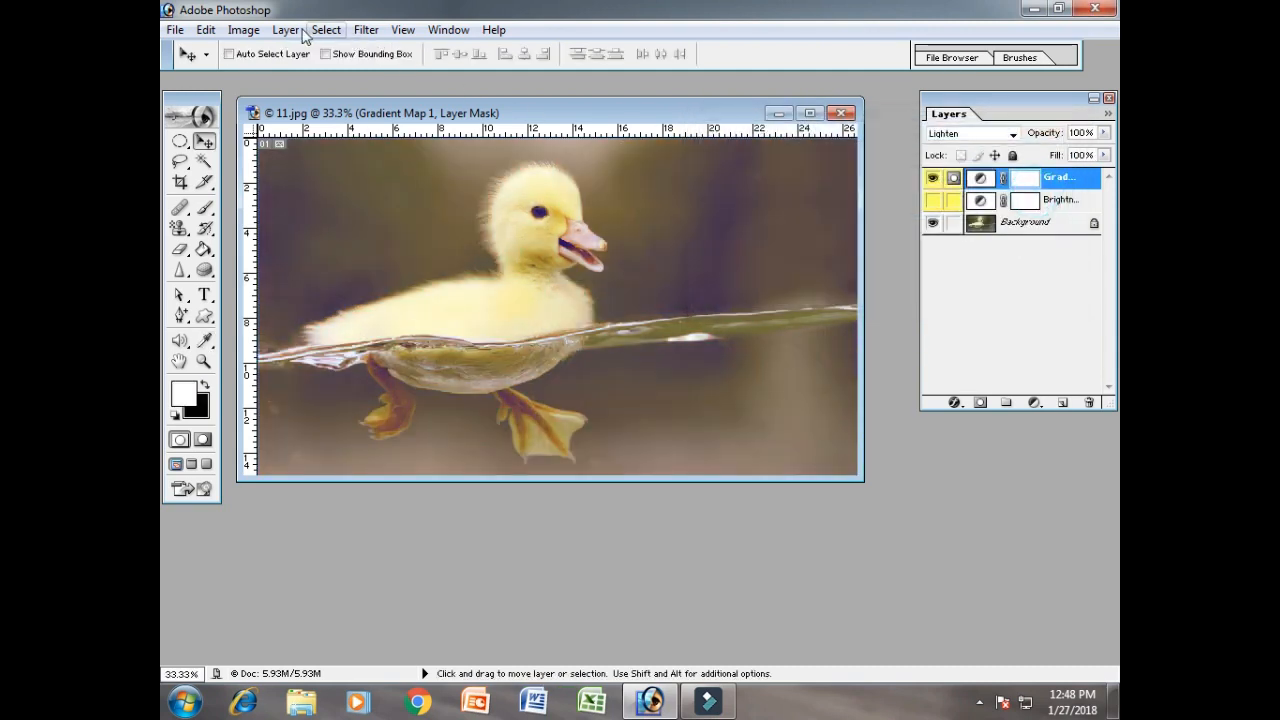
{"action": "left_click", "coordinate": [286, 29]}
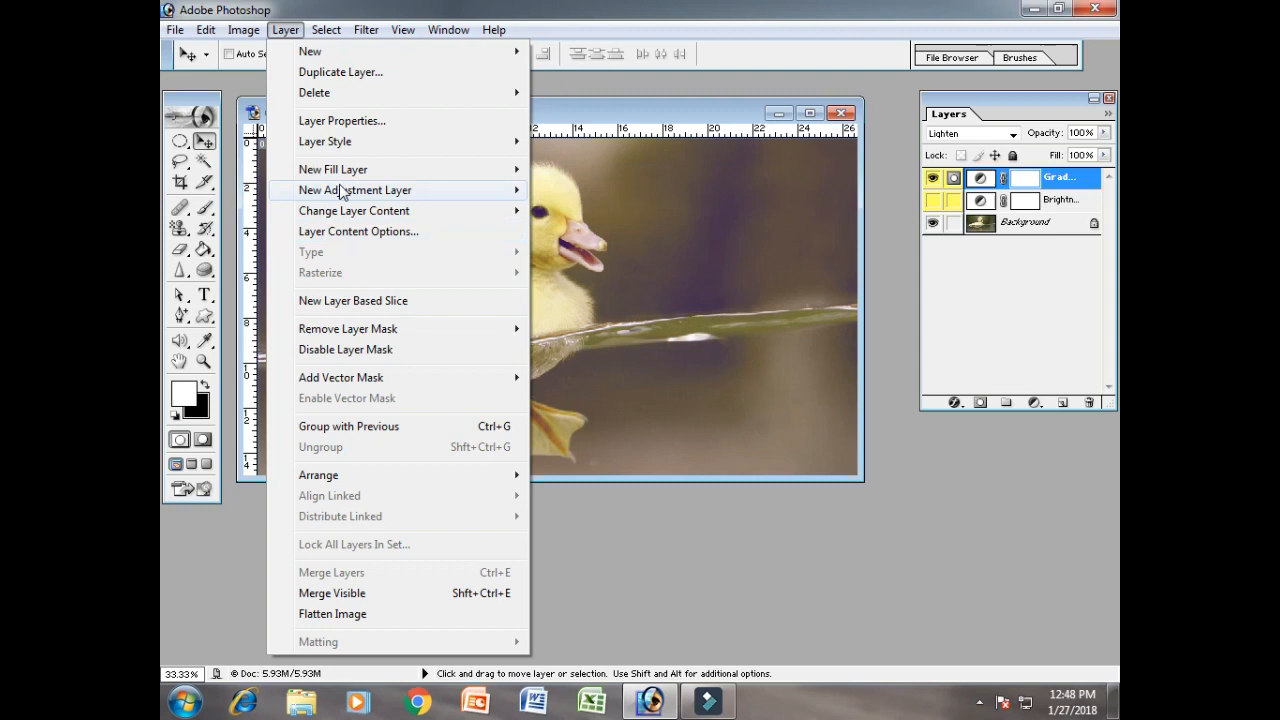
{"action": "left_click", "coordinate": [725, 121]}
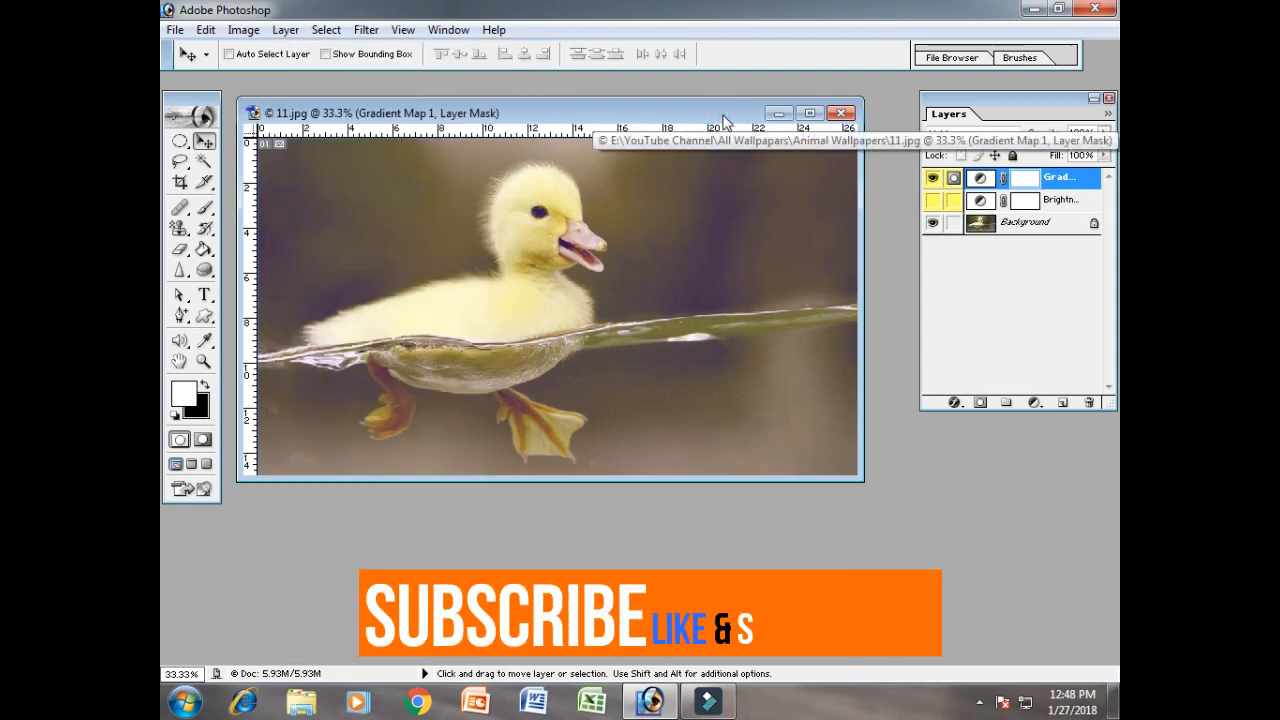